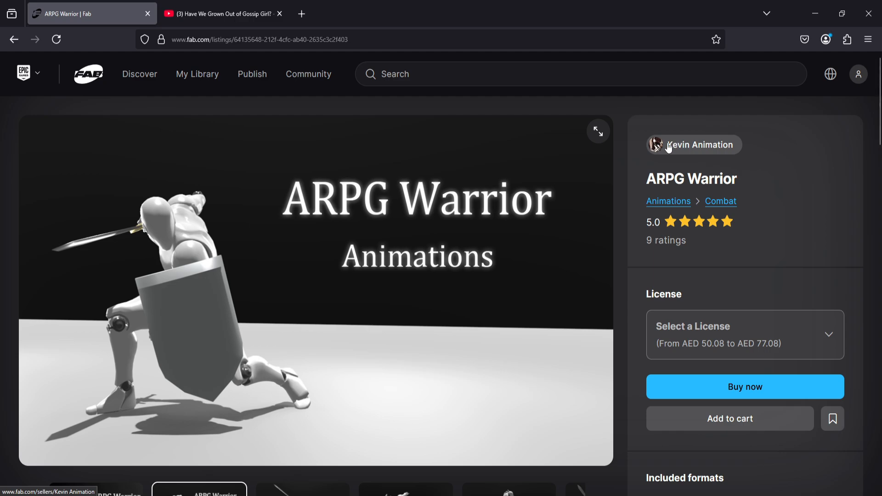
Switch to the Epic Games Launcher and look through the owned assets in the Unreal Engine library
key(alt+Left)
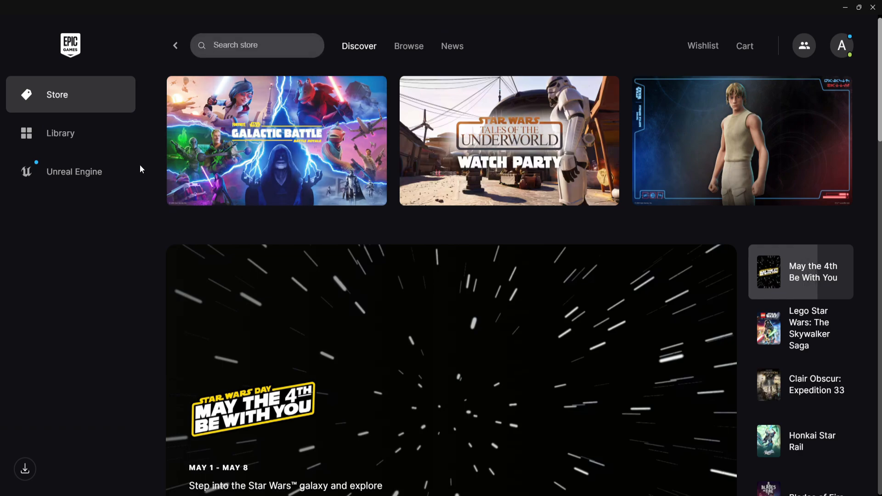
click(87, 174)
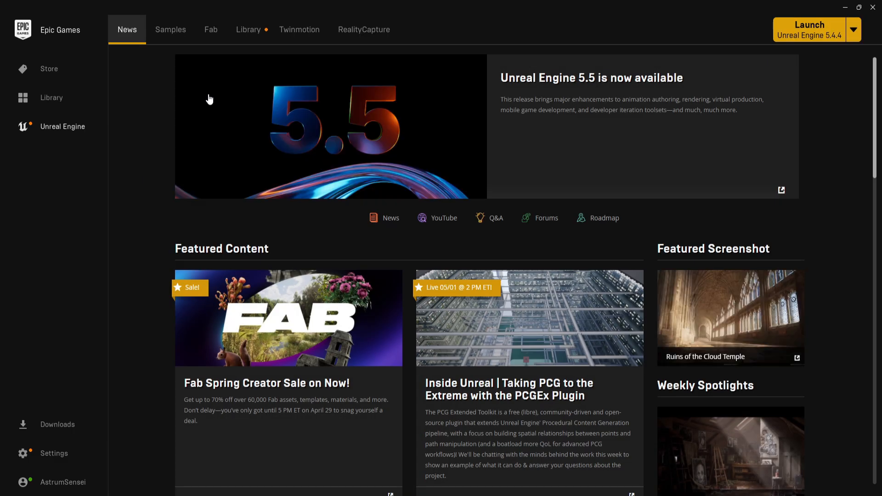
click(248, 30)
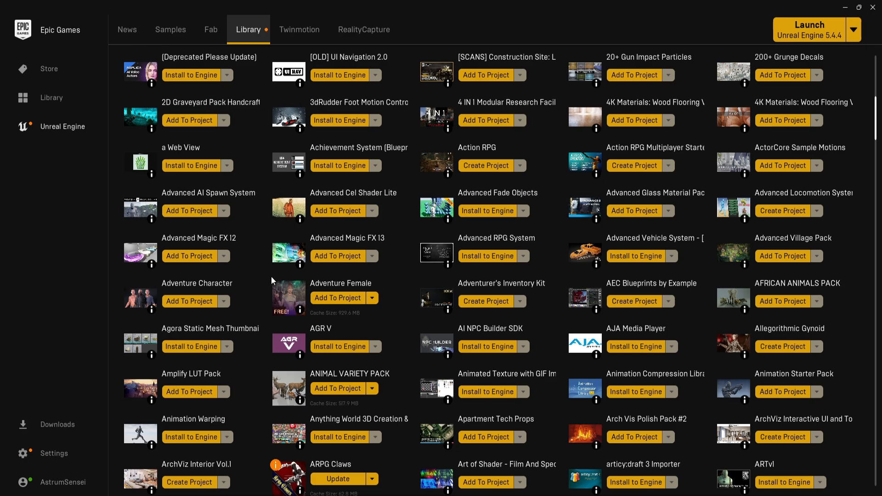
scroll(440, 350, down, 6)
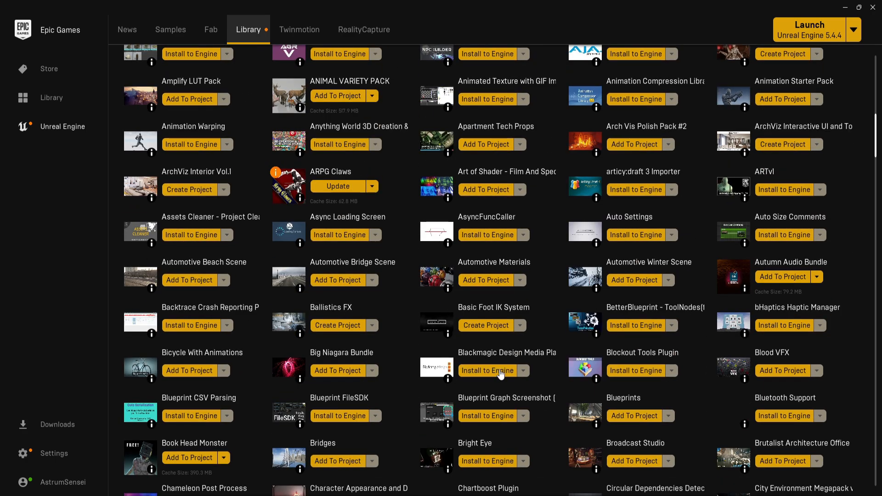
click(482, 281)
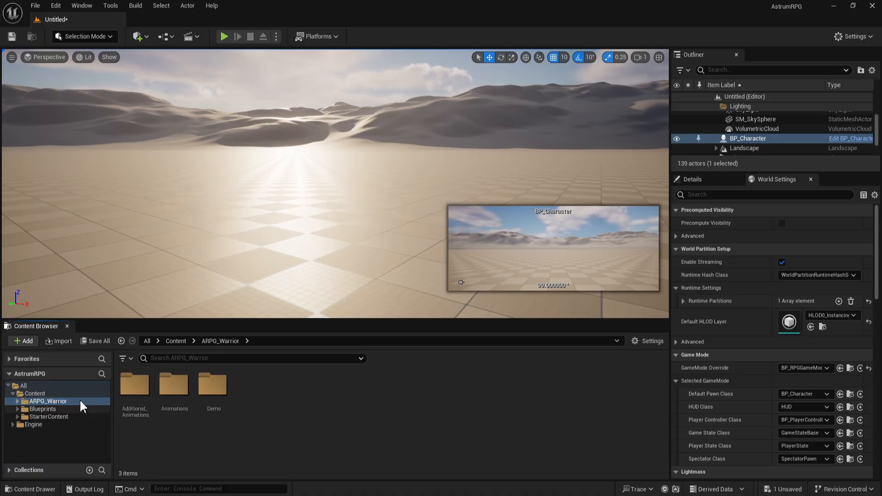
In the AstrumRPG project, preview the Airborne animation from ARPG_Warrior's Animations folder, then put its editor window away
click(48, 410)
click(35, 393)
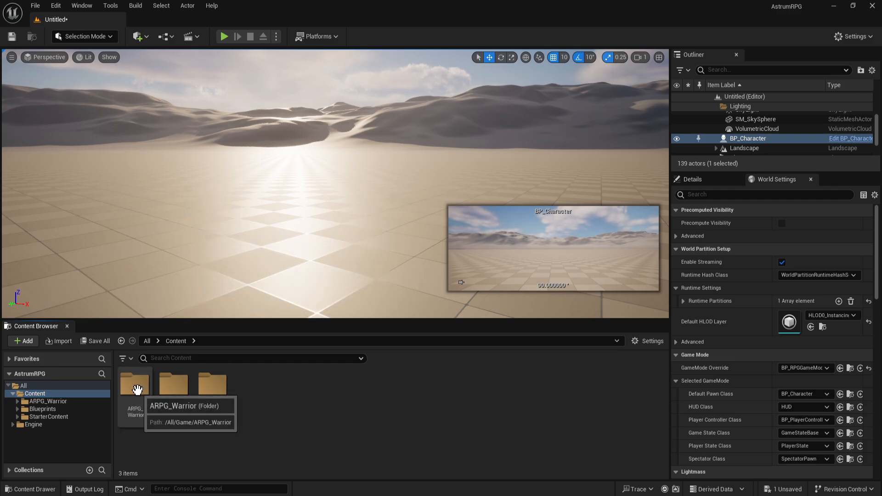
double_click(137, 390)
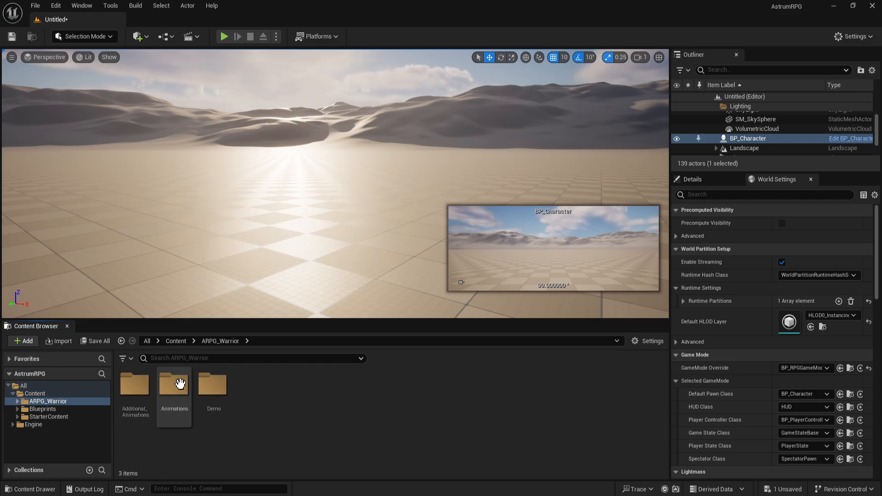
double_click(178, 385)
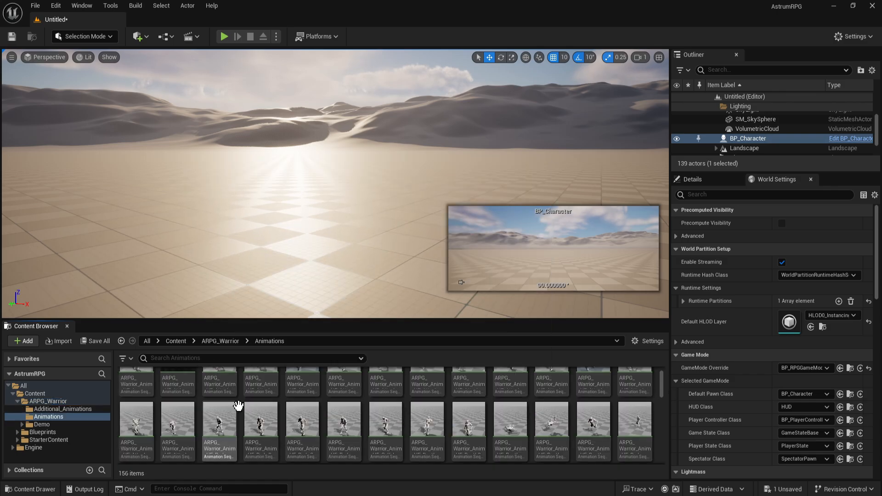
double_click(178, 389)
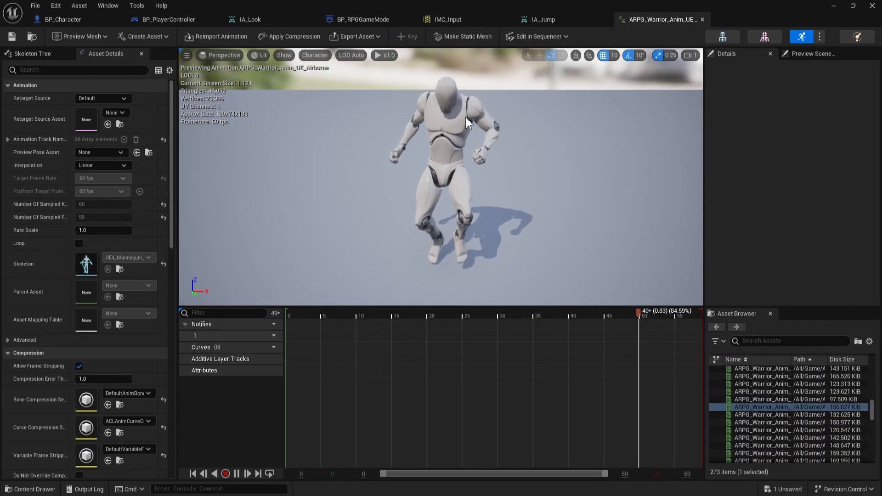
scroll(446, 133, up, 2)
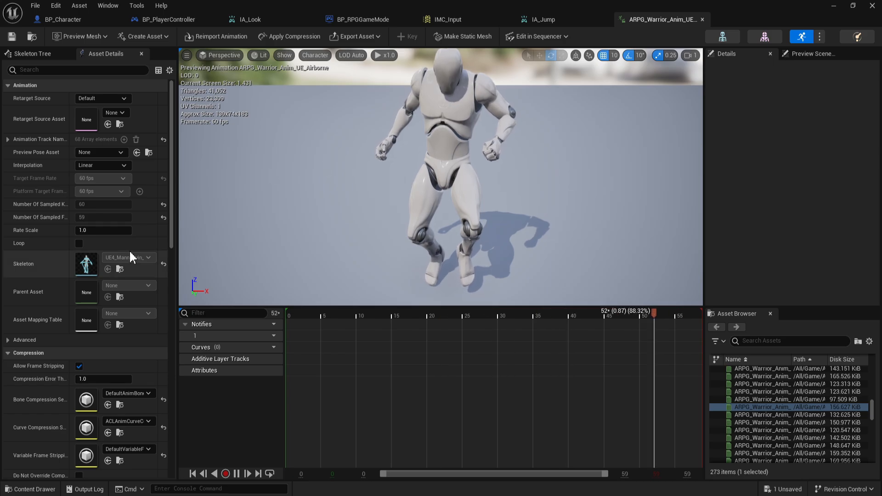
click(832, 6)
Check the Animations and Additional_Animations subfolders of ARPG_Warrior, then return to the Content folder and collapse the tree
click(27, 401)
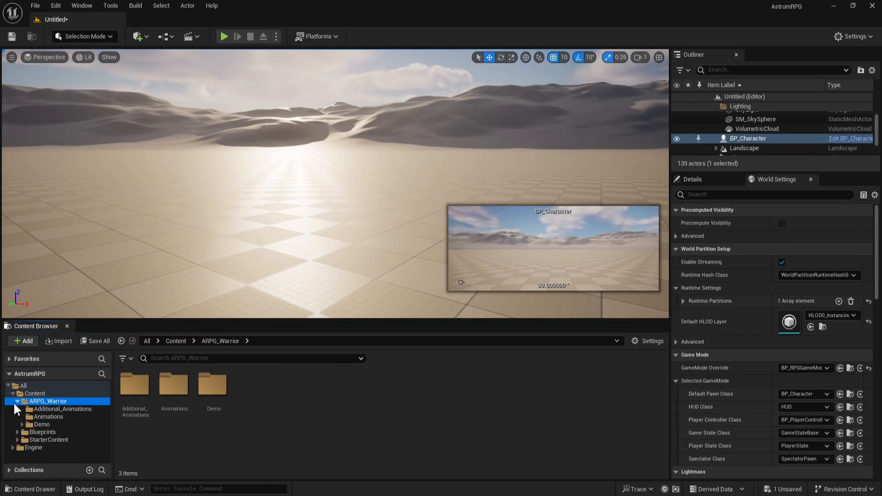
click(18, 401)
click(18, 401)
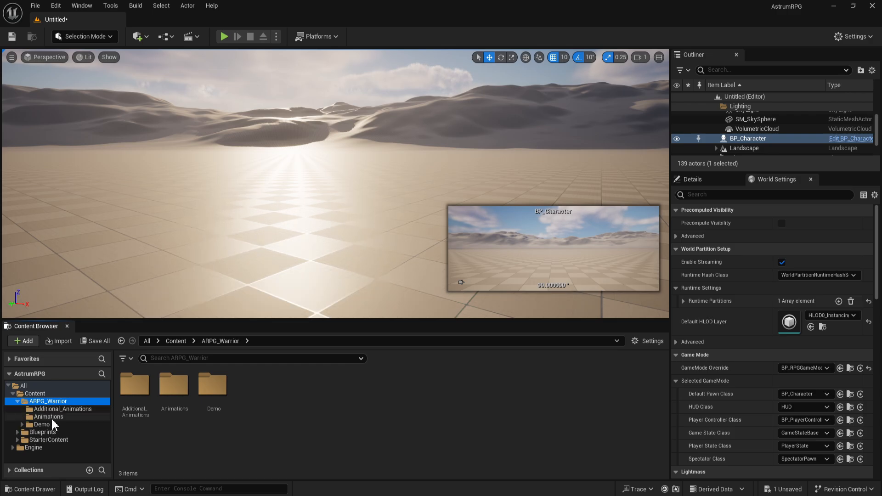
click(50, 416)
click(53, 408)
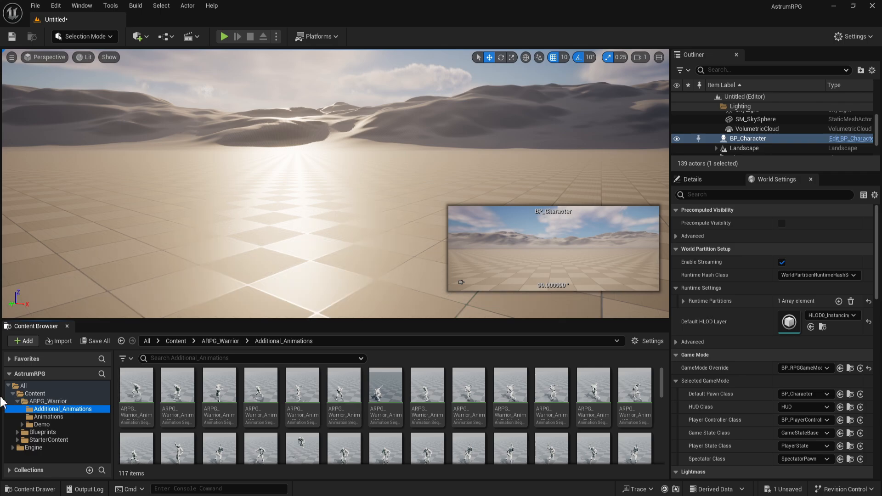
click(39, 394)
click(18, 402)
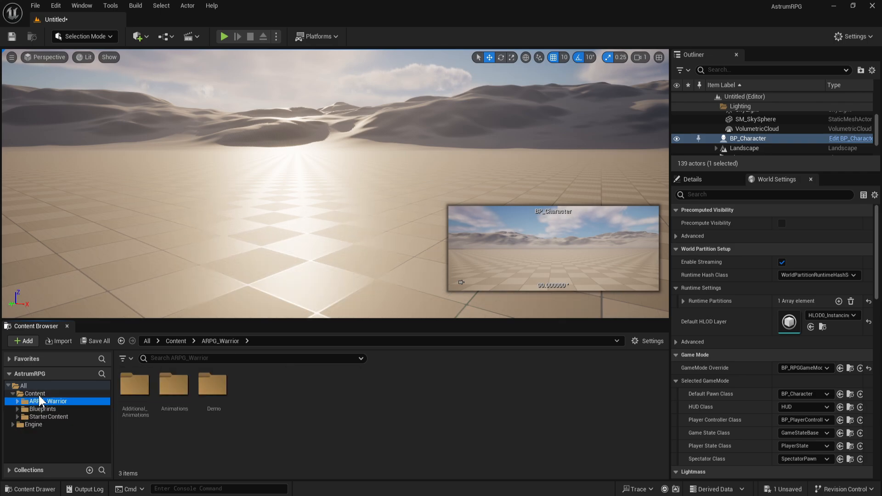
click(319, 396)
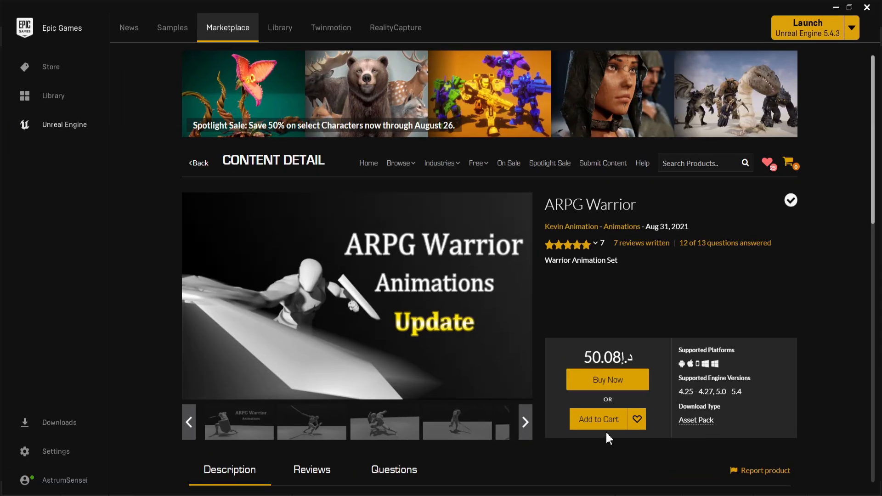
Create a new games project from the Third Person template, named Temporary
click(836, 7)
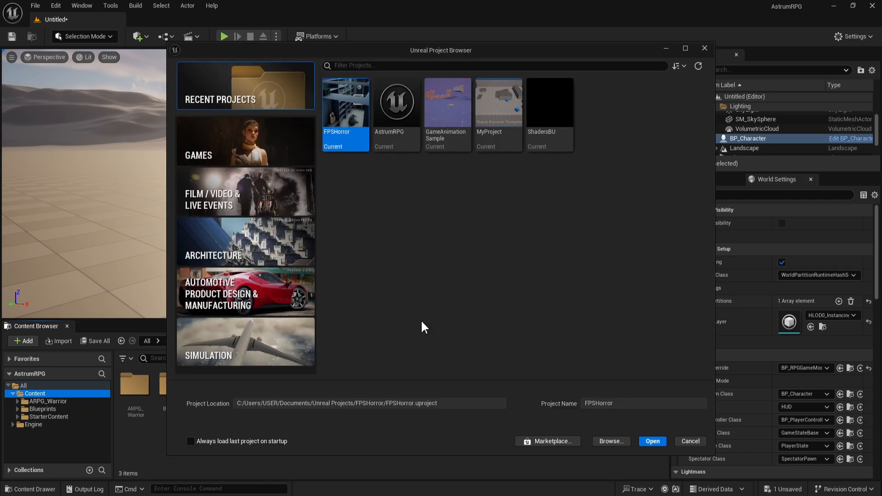
click(274, 150)
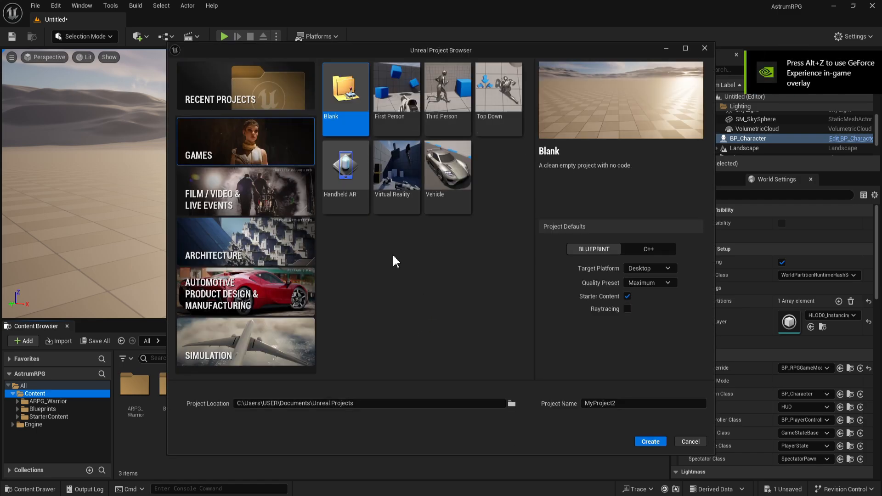
click(445, 92)
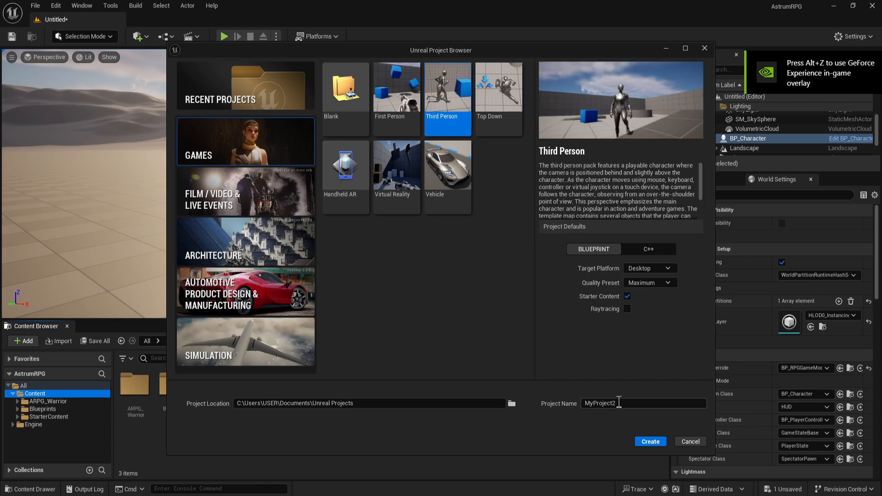
text(Temporaru)
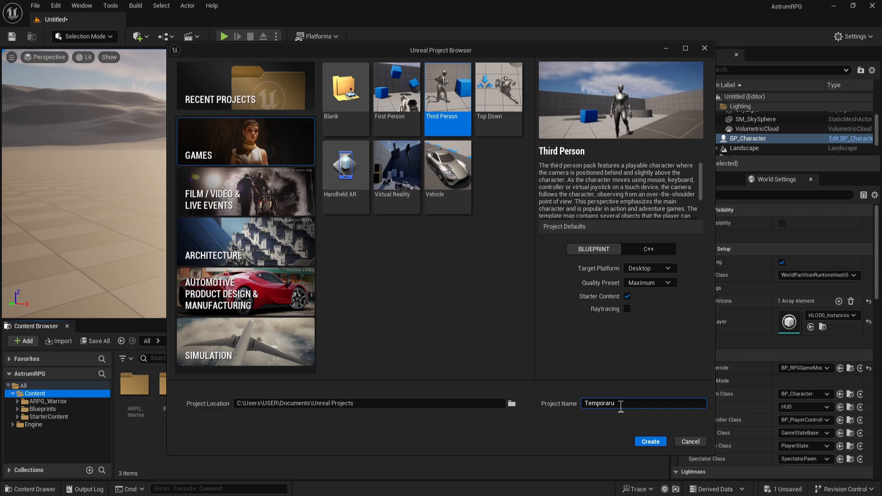
click(648, 442)
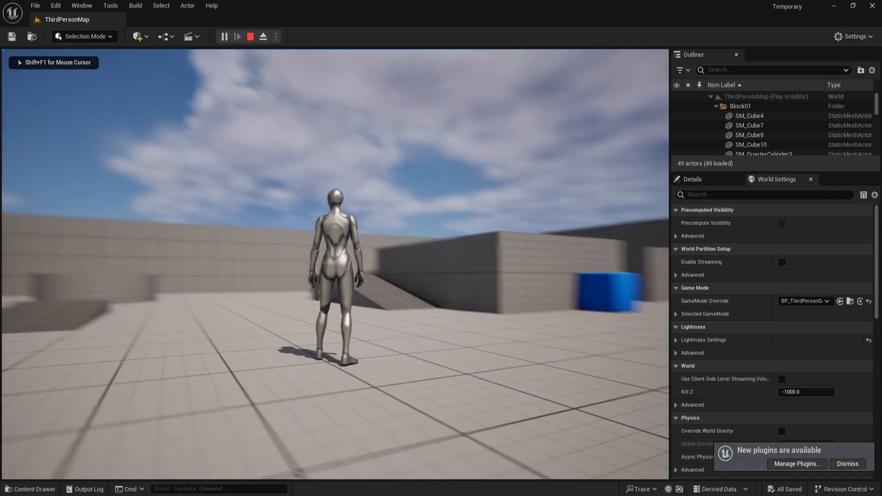
Run the third-person character forward briefly in play mode, stop, and look through the mannequin folders inside Characters
key(w)
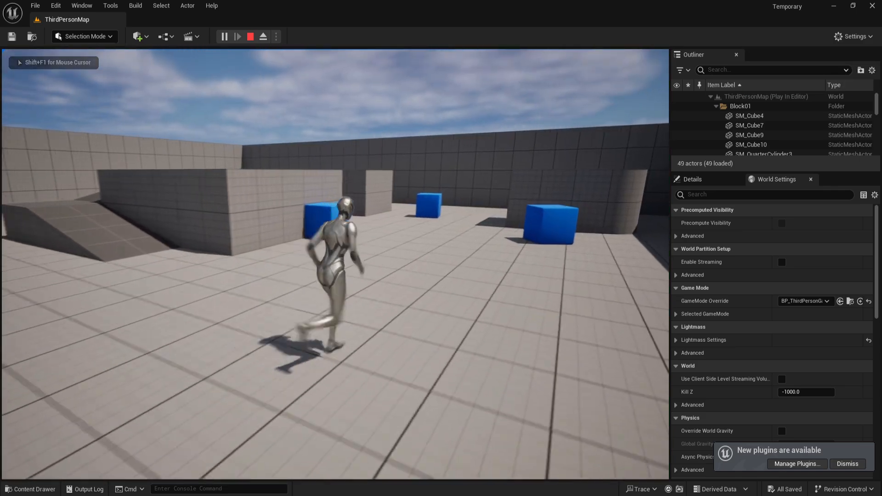
key(Escape)
click(54, 490)
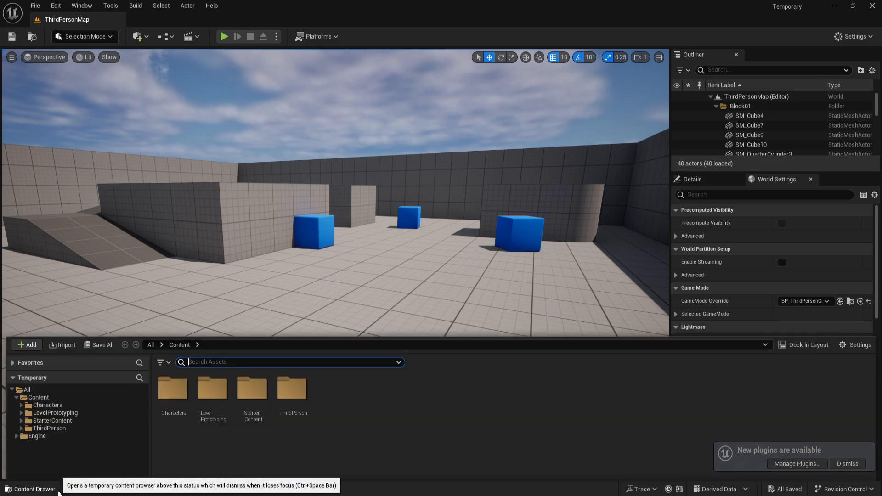
click(60, 415)
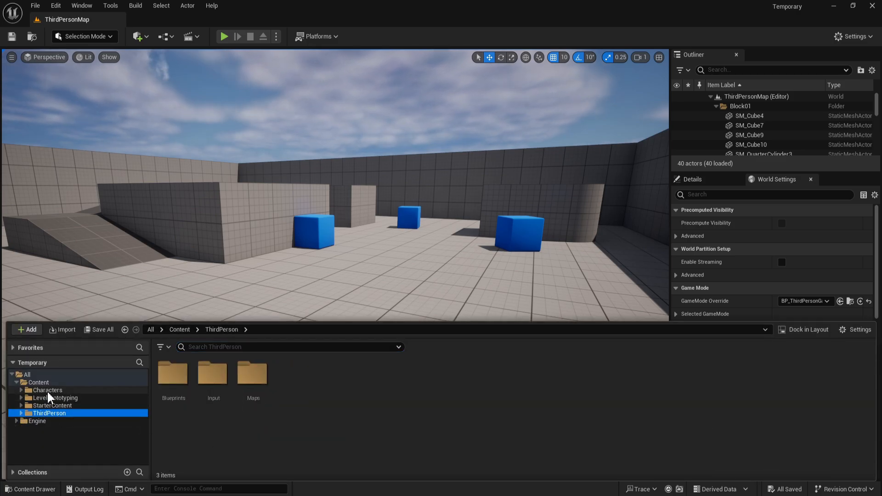
double_click(47, 391)
double_click(212, 372)
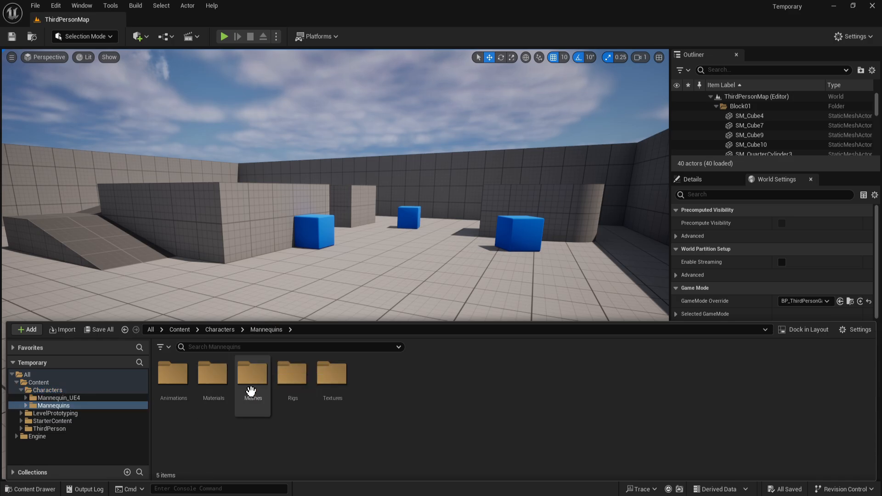
click(78, 400)
click(76, 404)
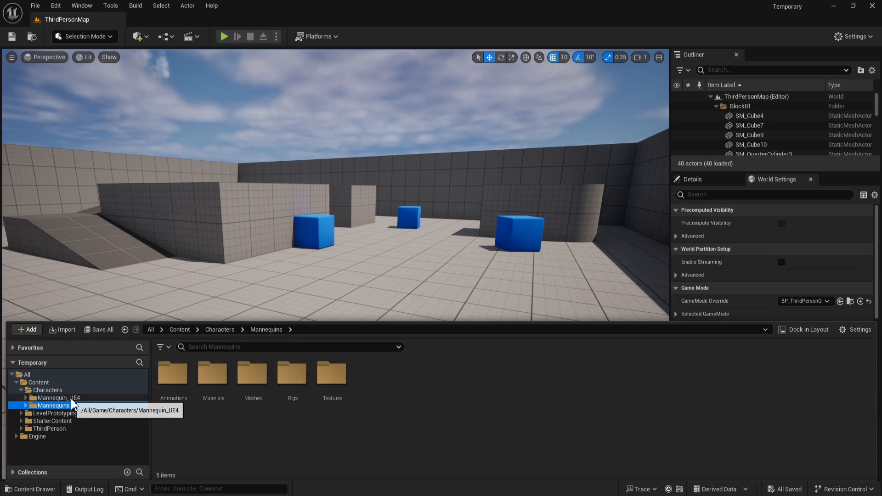
Start migrating the Characters folder and review the assets listed under Game in the asset report
click(67, 392)
right_click(54, 393)
click(22, 390)
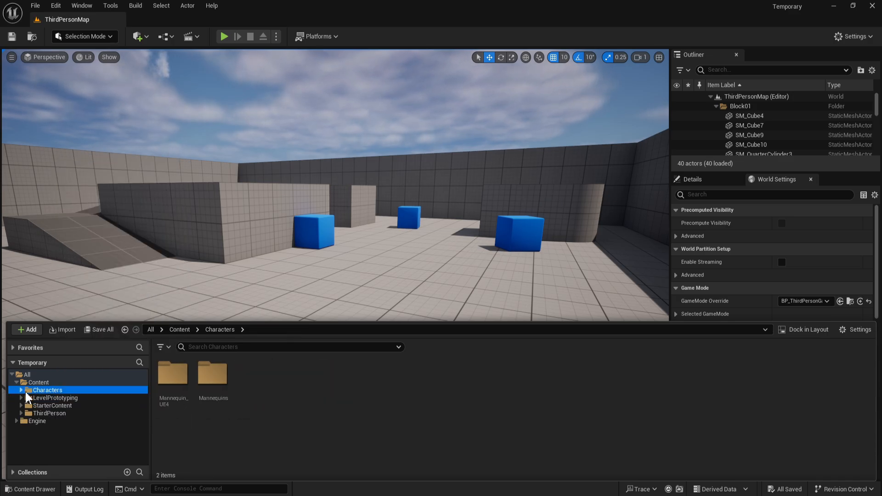
right_click(45, 391)
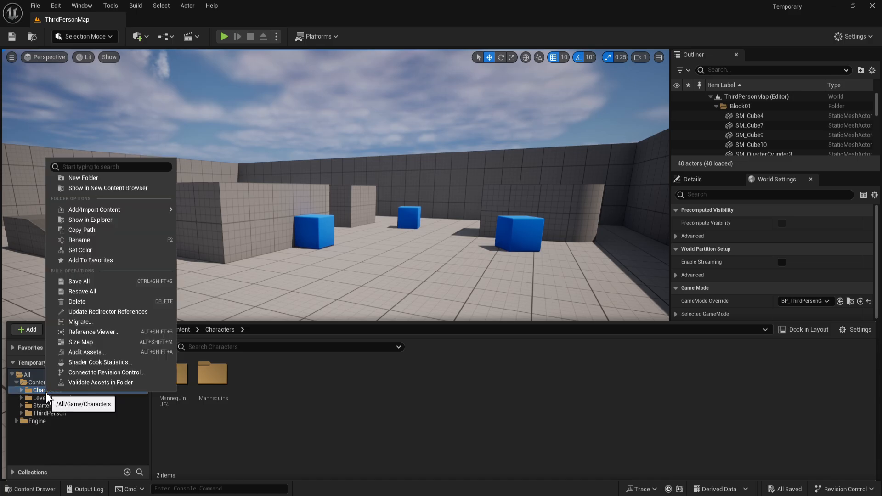
click(98, 321)
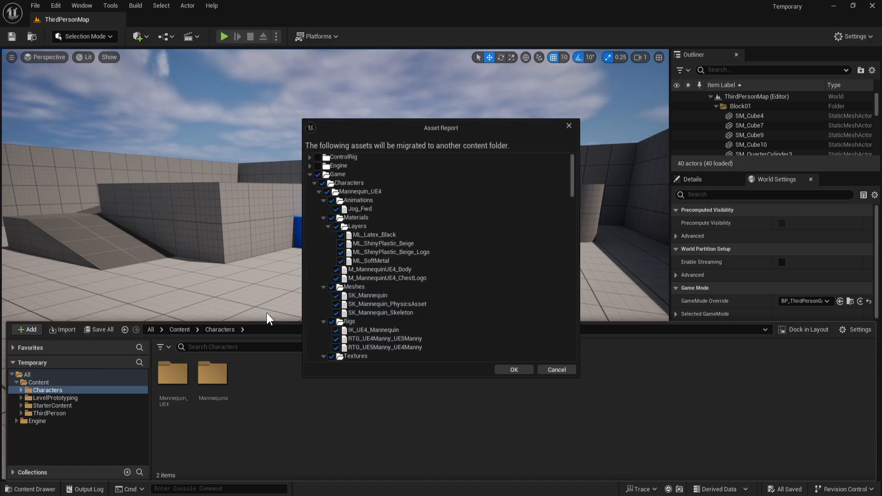
click(315, 182)
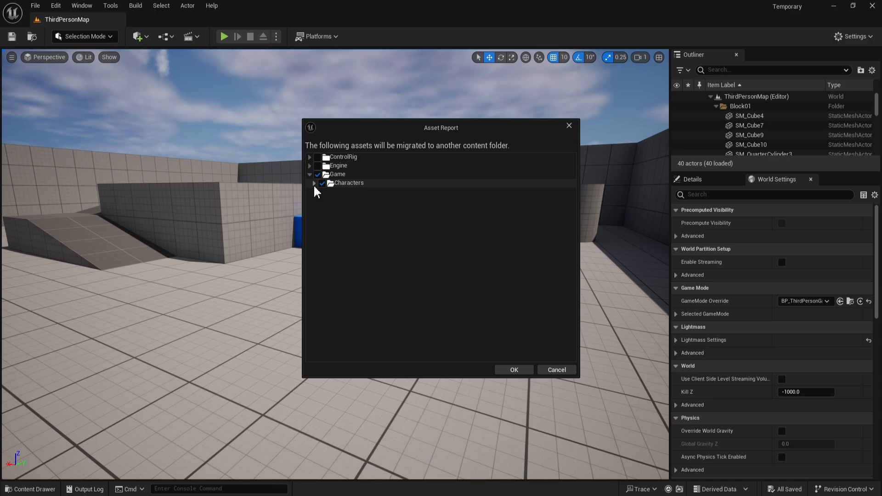
click(314, 183)
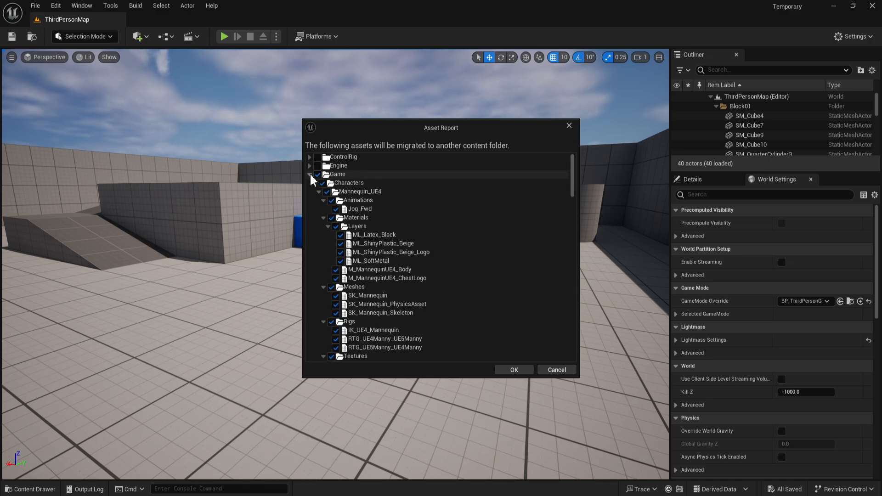
click(315, 184)
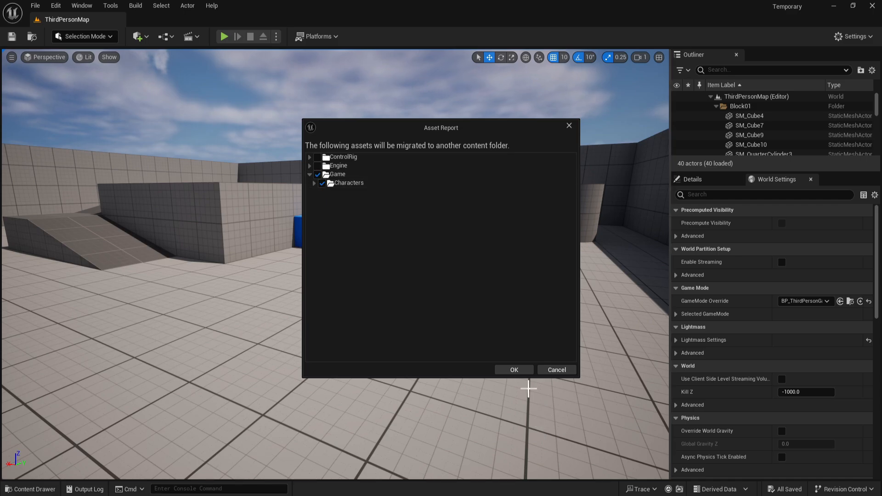
Migrate the assets into the AstrumRPG project's Content folder and open the Characters folder in that project
click(520, 370)
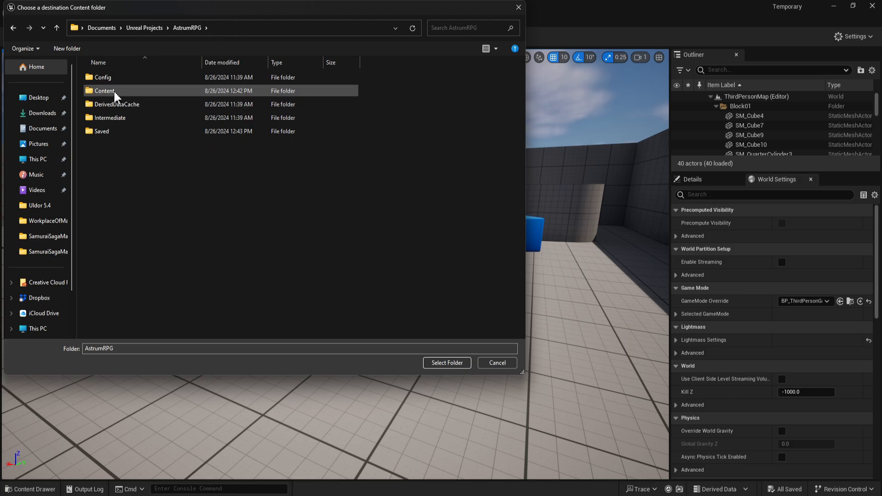
double_click(115, 92)
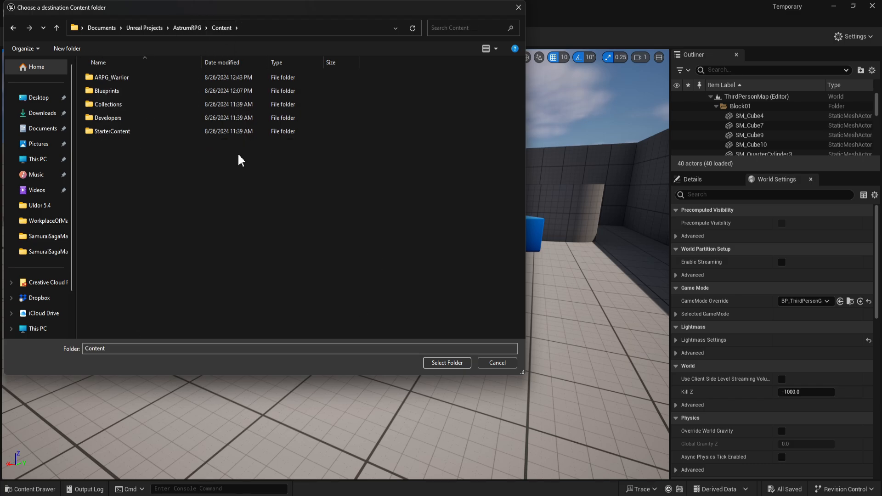
click(449, 363)
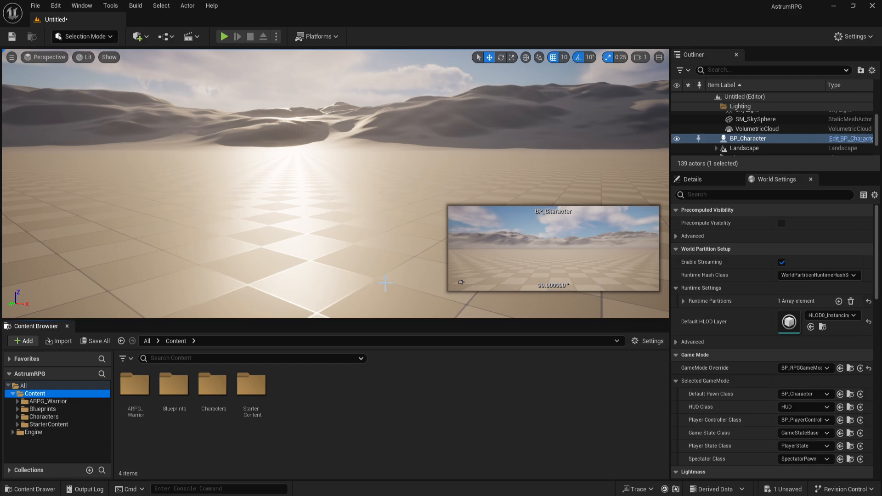
click(51, 416)
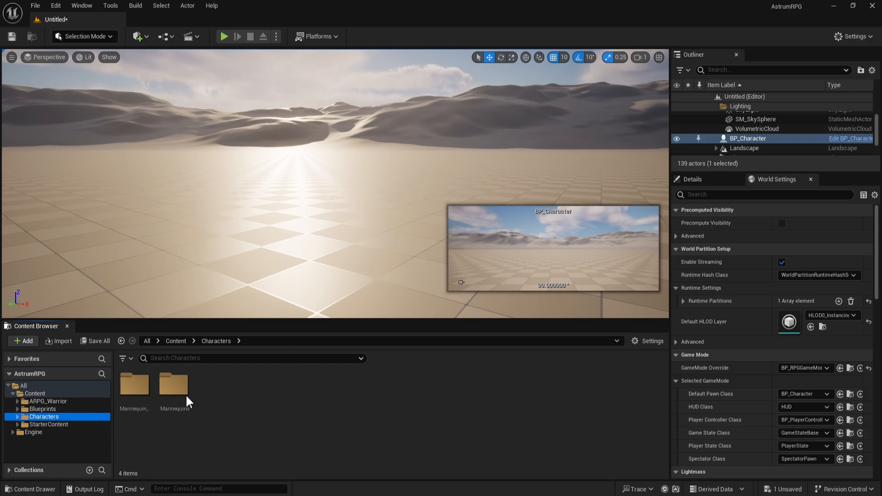
Open SKM_Manny from Mannequins > Meshes, view its skeleton, and compare it with the ARPG Warrior Airborne animation's mannequin
double_click(176, 388)
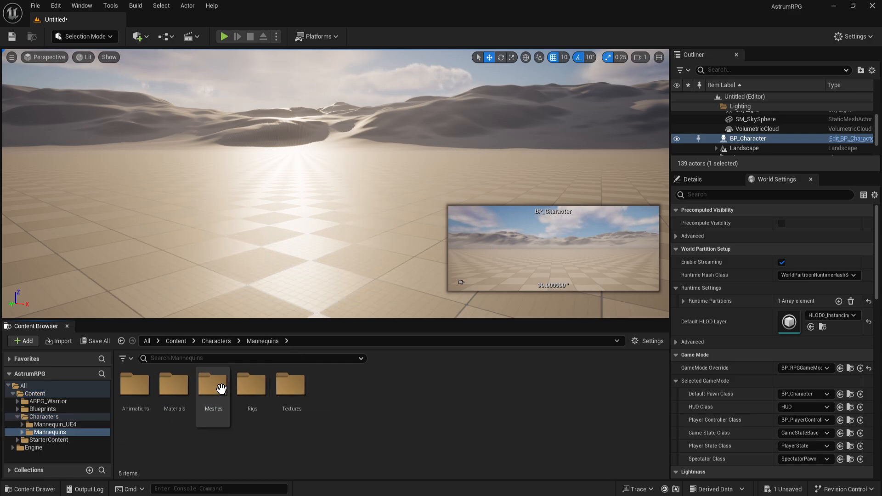
double_click(220, 388)
double_click(220, 388)
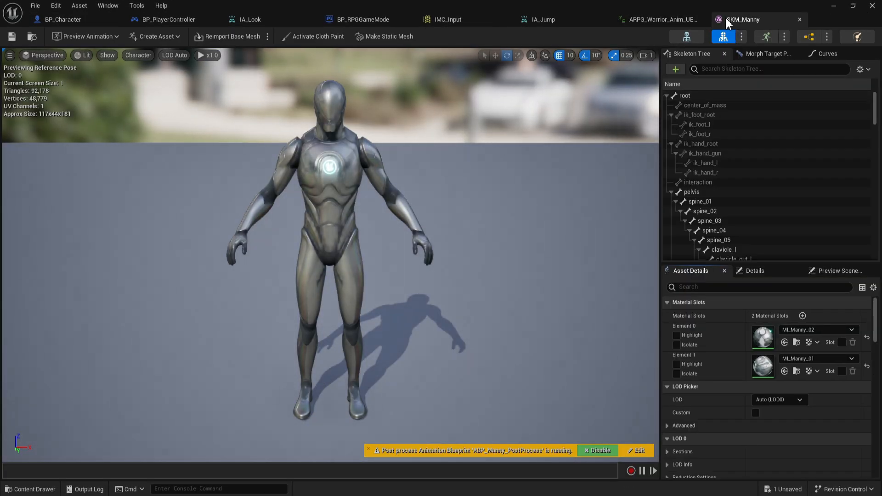
click(687, 37)
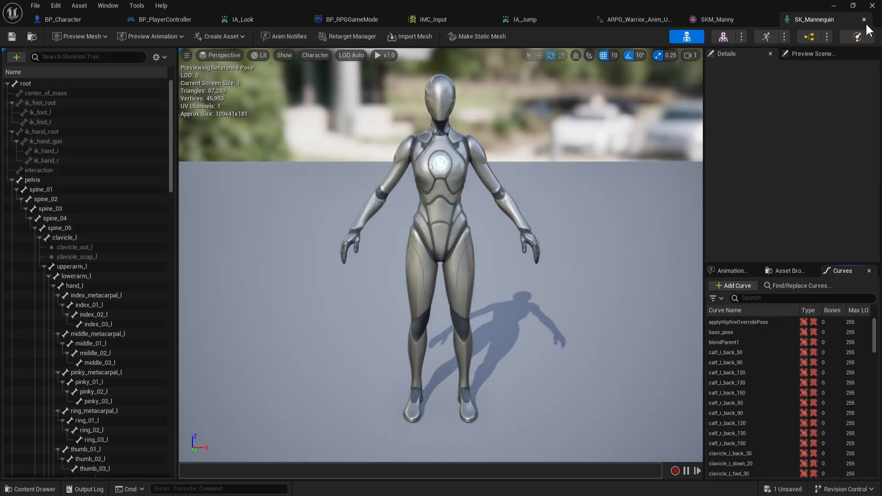
click(863, 19)
click(658, 20)
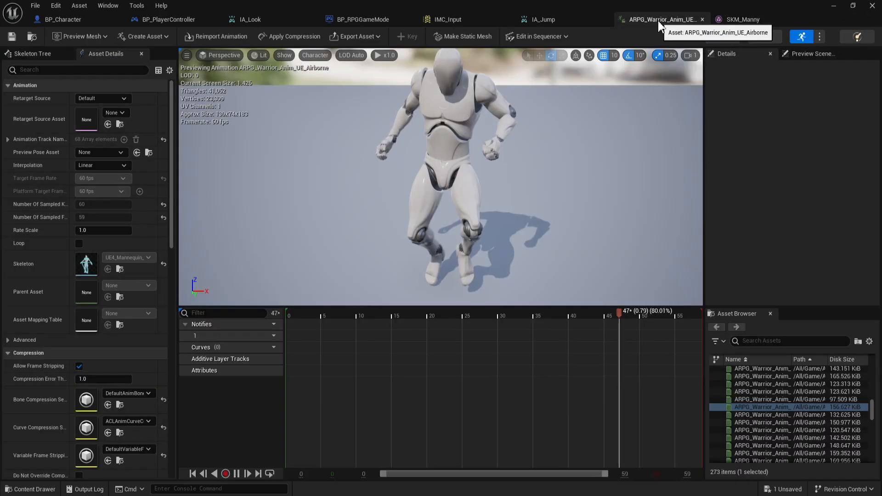
click(833, 7)
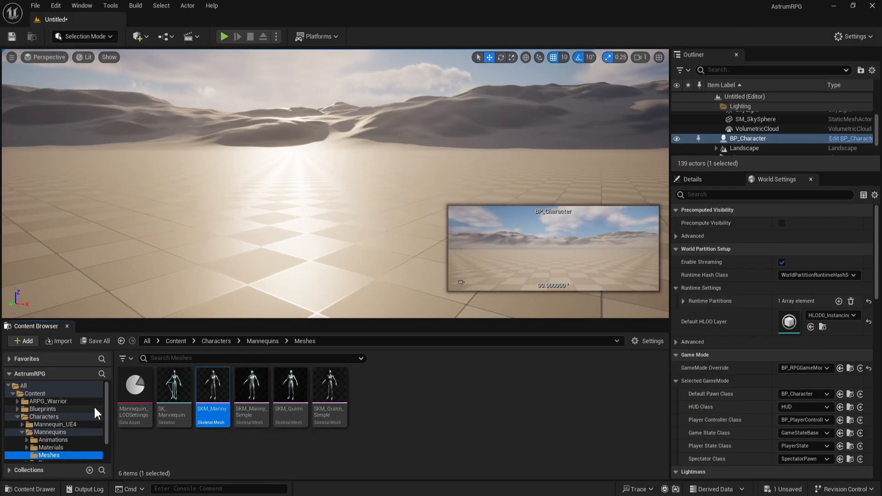
Create a folder named ArpgWarrior inside Characters > Mannequins > Animations and open it
click(57, 402)
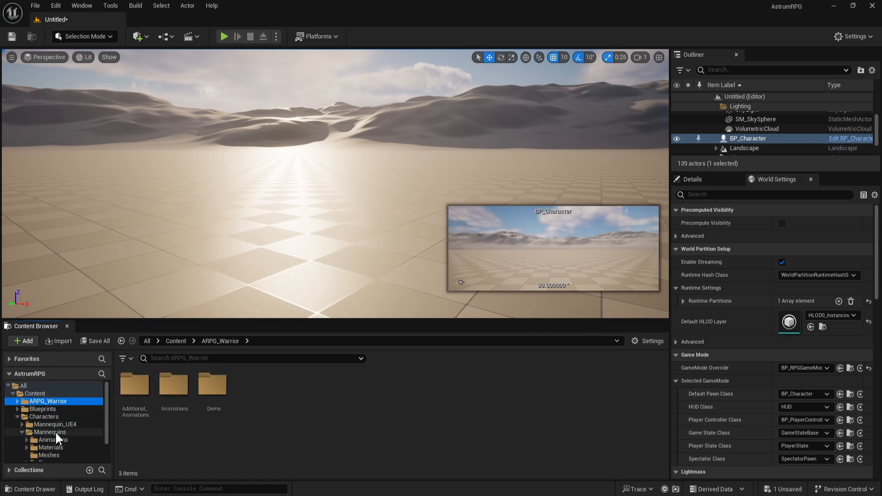
scroll(59, 437, down, 1)
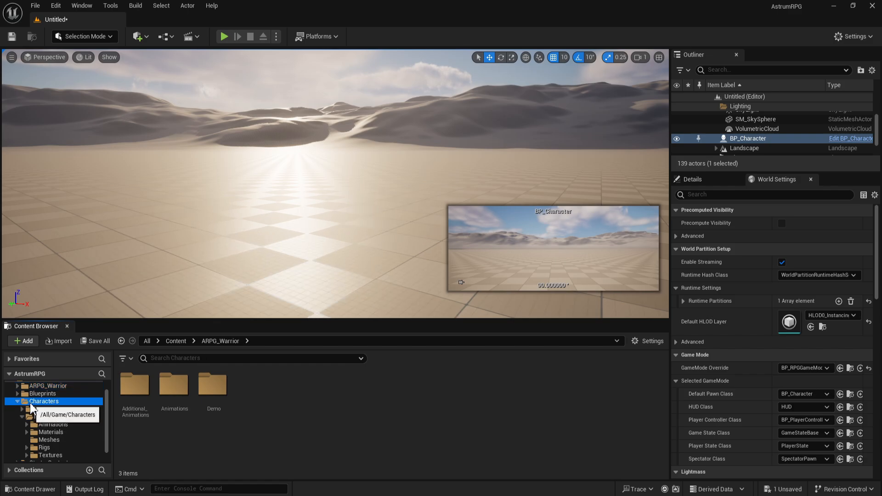
click(44, 401)
click(180, 383)
double_click(180, 383)
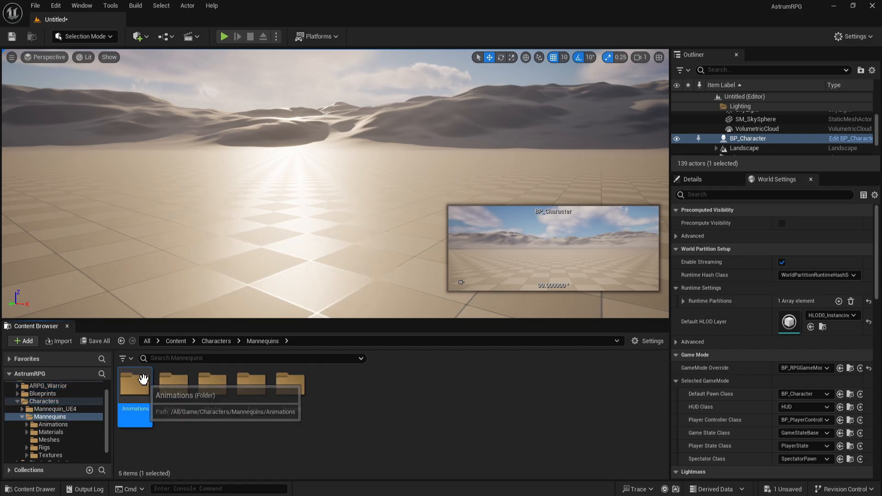
double_click(135, 384)
right_click(359, 404)
click(392, 85)
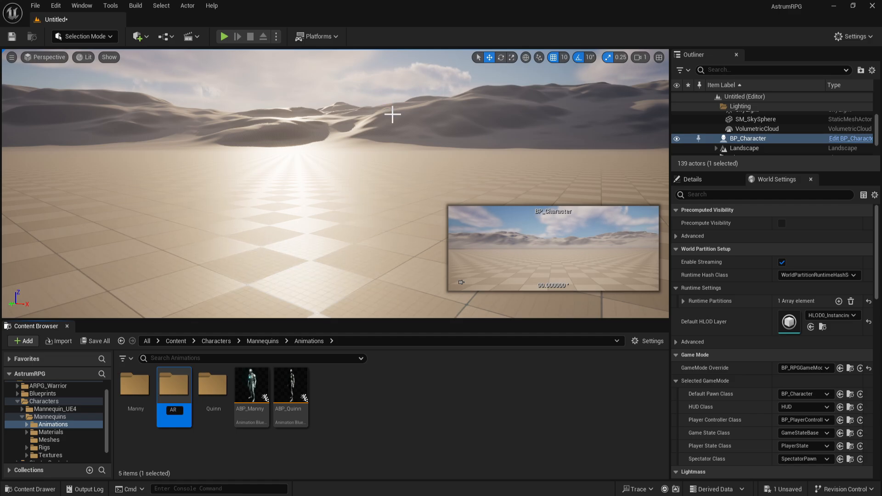
text(ARPG W)
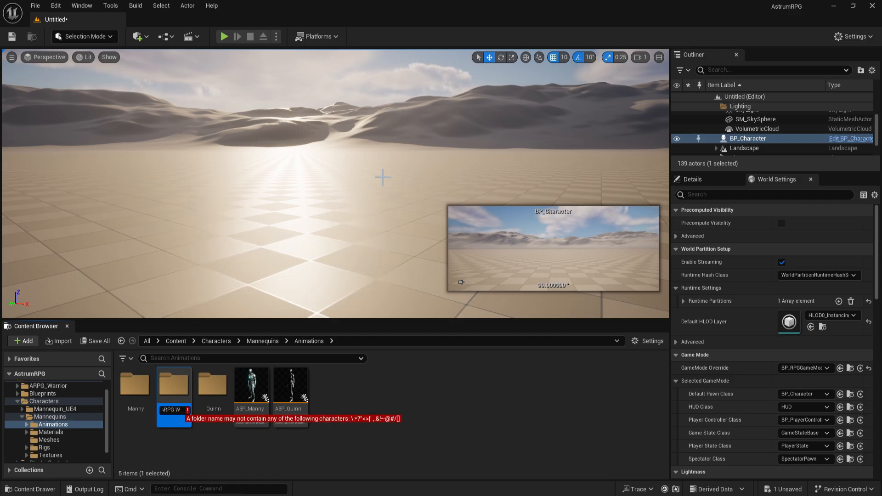
key(BackSpace)
text(_)
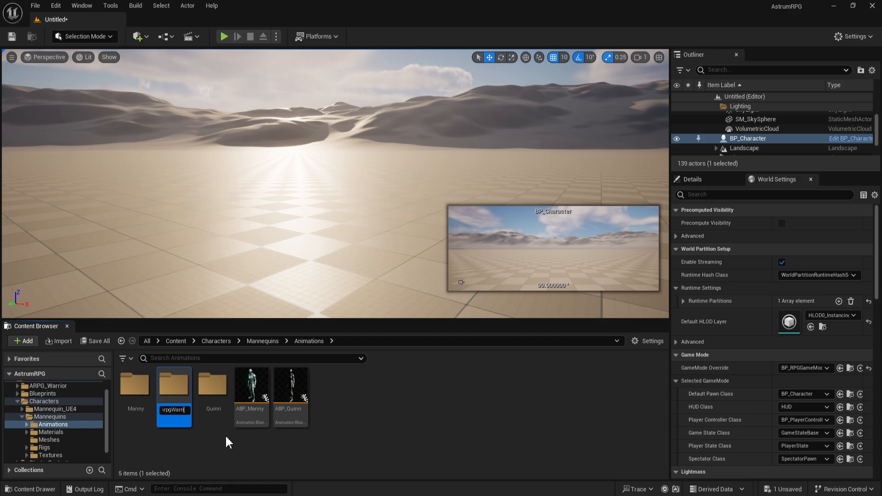
text(r)
key(Return)
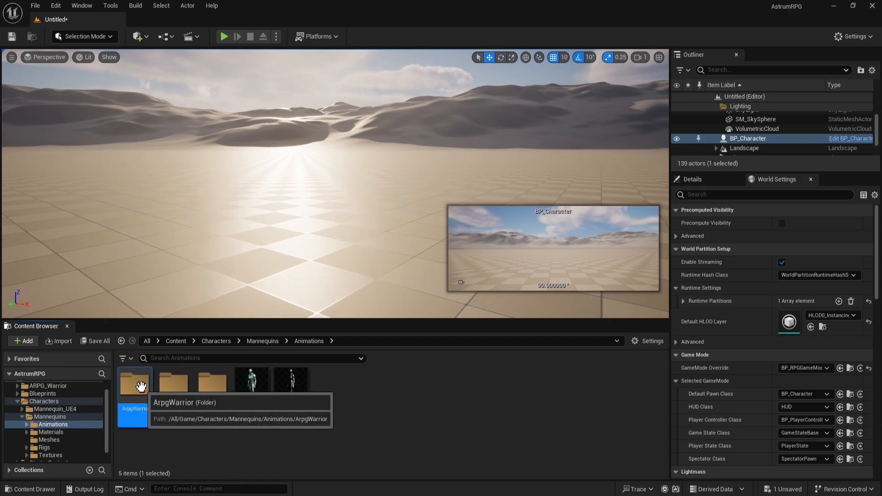
double_click(133, 419)
Look through the animation sequences in ARPG_Warrior's Animations and Additional_Animations folders
scroll(27, 431, up, 1)
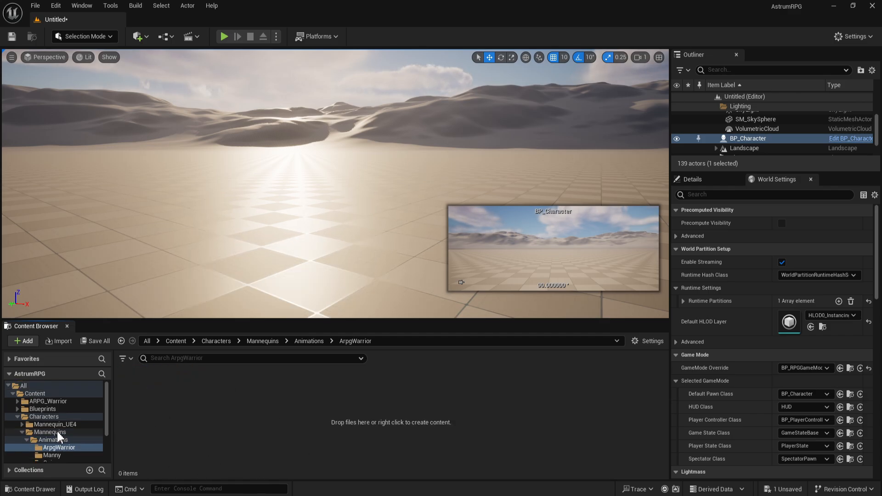
click(51, 402)
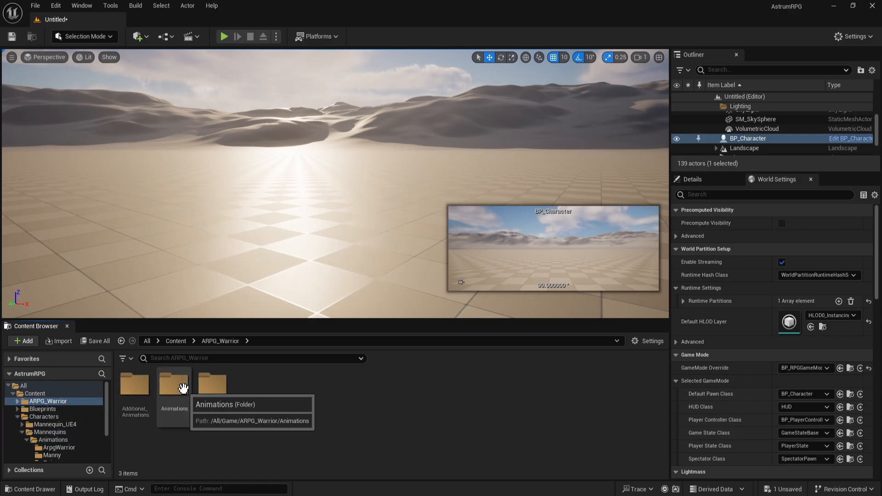
double_click(183, 389)
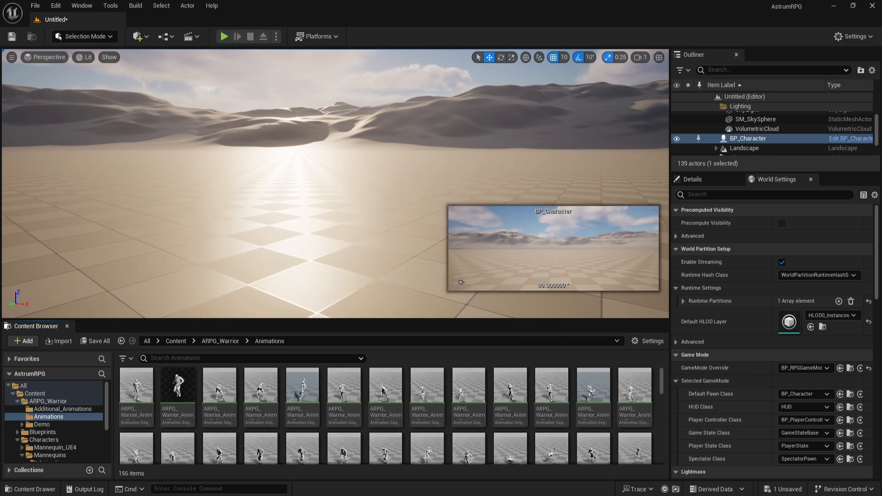
click(64, 409)
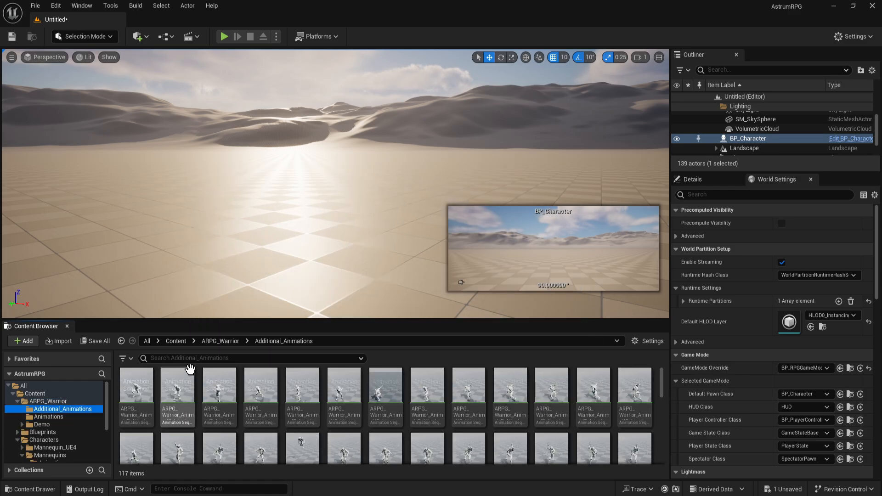
scroll(345, 445, up, 2)
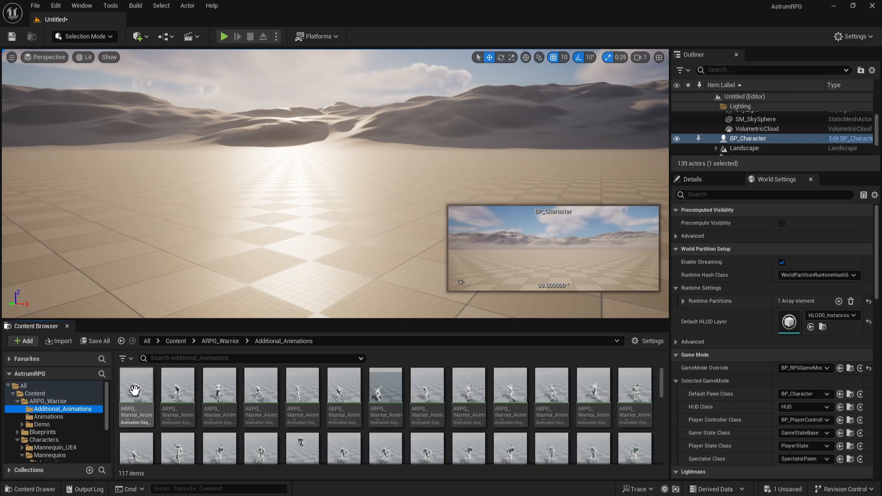
Start Retarget Animations from the first sequence in the ARPG_Warrior > Animations folder
click(63, 403)
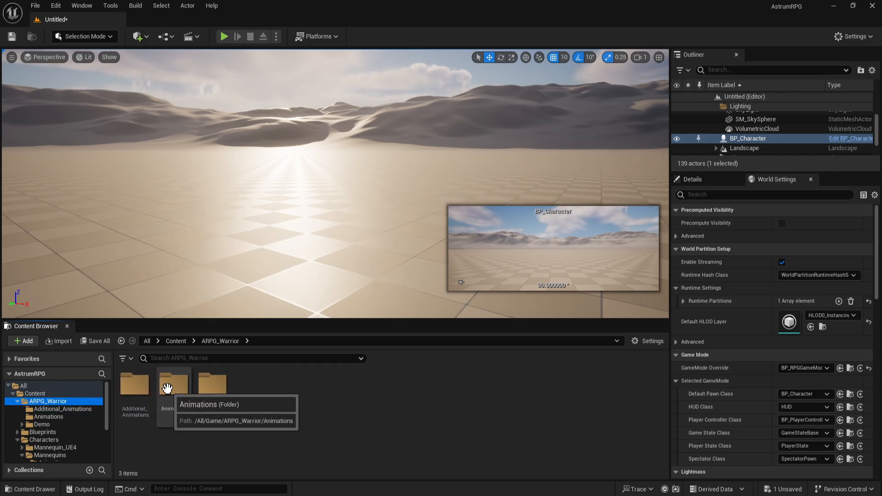
double_click(182, 390)
right_click(134, 393)
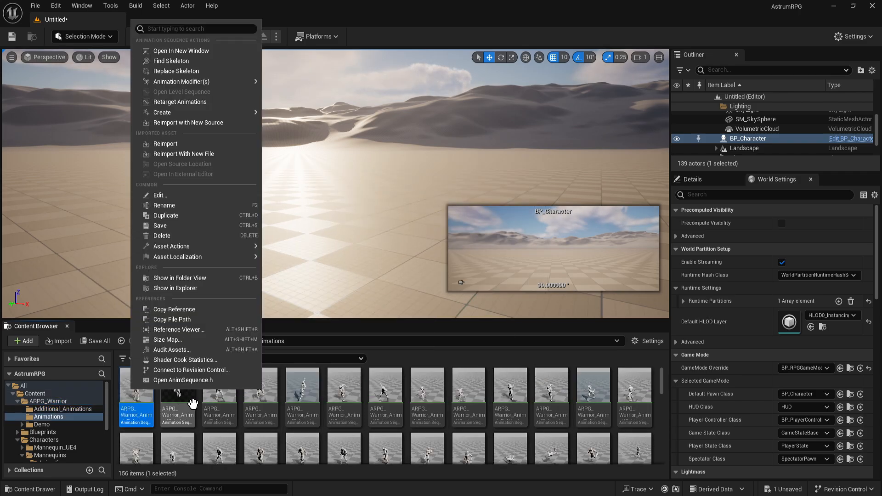
mouse_move(211, 83)
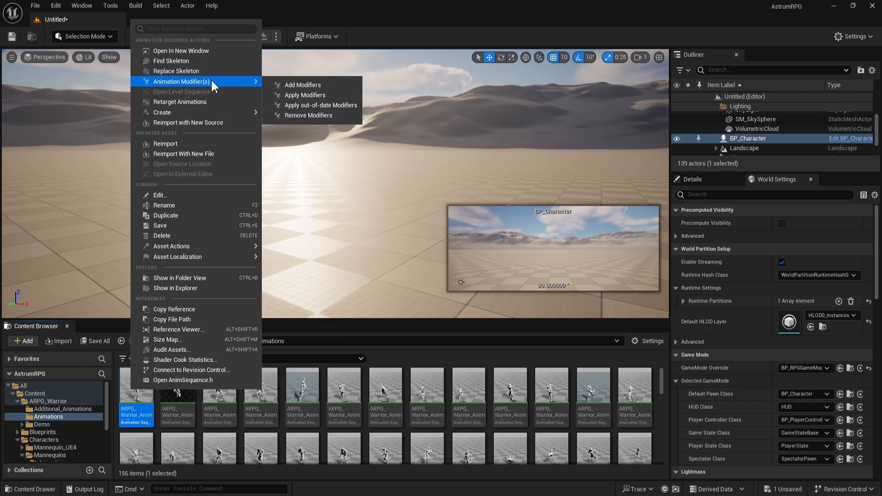
click(197, 103)
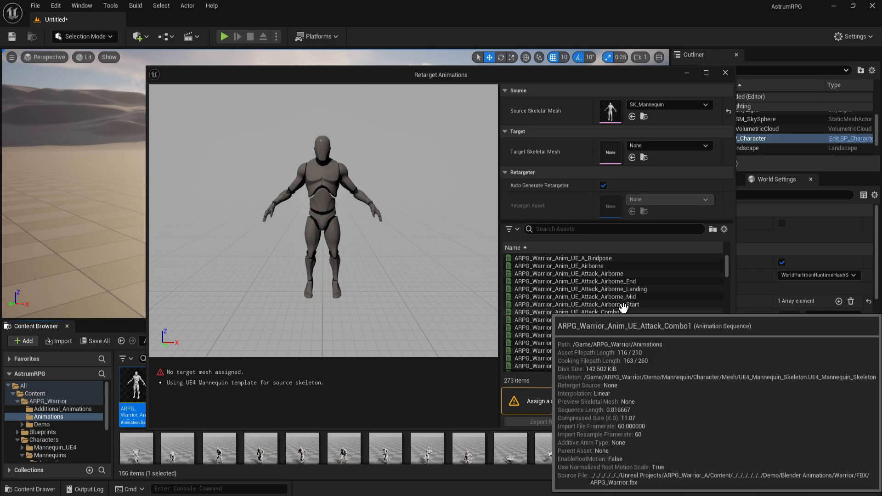
Select ARPG_Warrior_Anim_UE_A_Bindpose in the retargeting list and look through the listed animations down to the last one
mouse_move(726, 264)
mouse_down()
mouse_move(709, 384)
mouse_move(722, 271)
mouse_up()
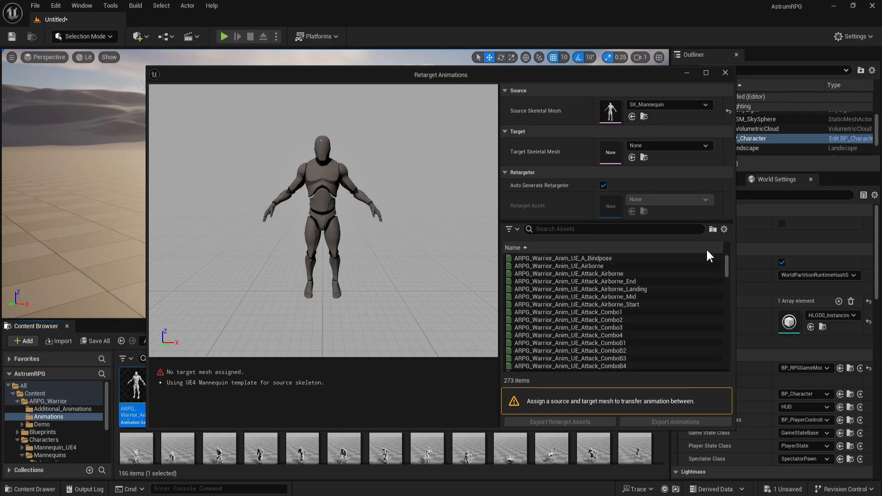
click(633, 257)
scroll(574, 356, down, 7)
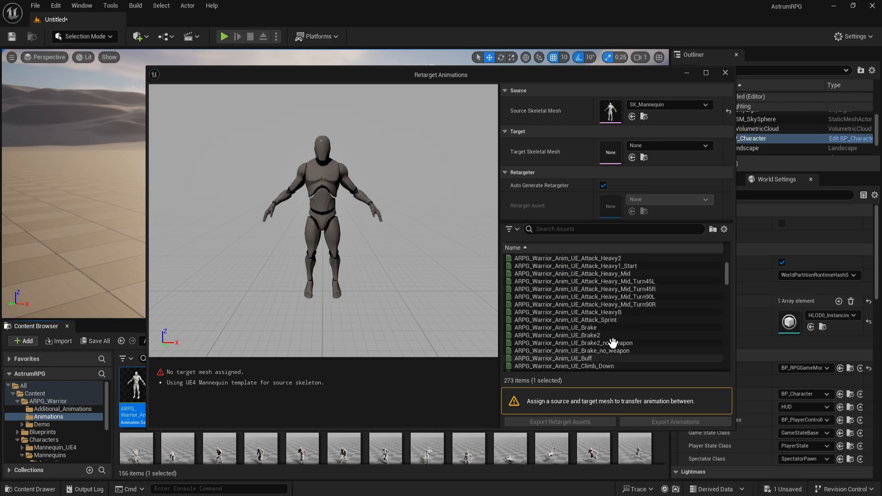
drag(726, 276, 630, 360)
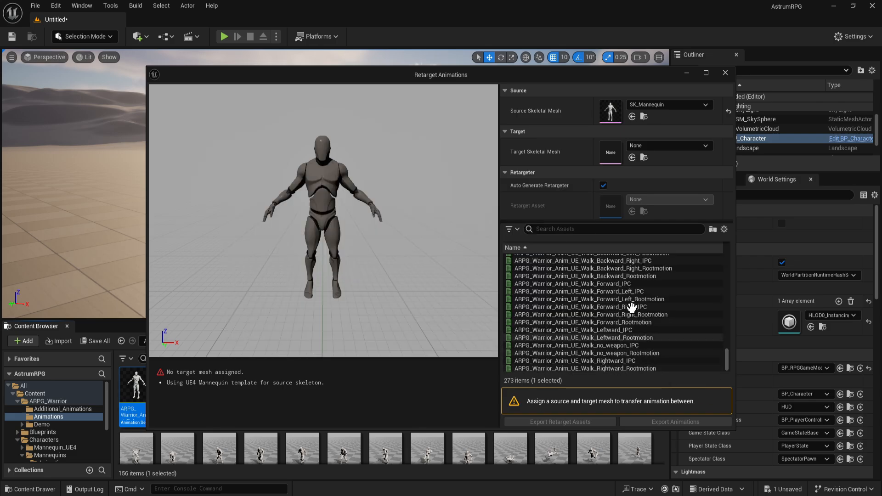
drag(730, 357, 725, 259)
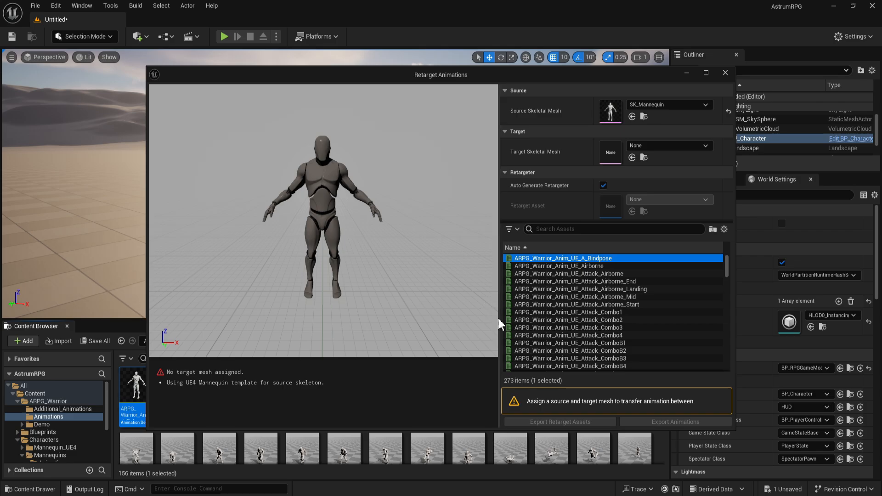
drag(728, 271, 730, 252)
drag(507, 78, 657, 100)
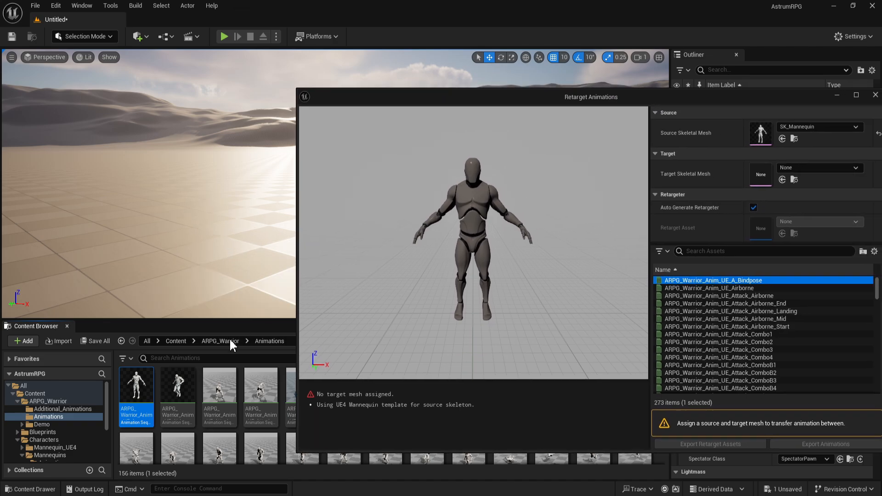
click(736, 251)
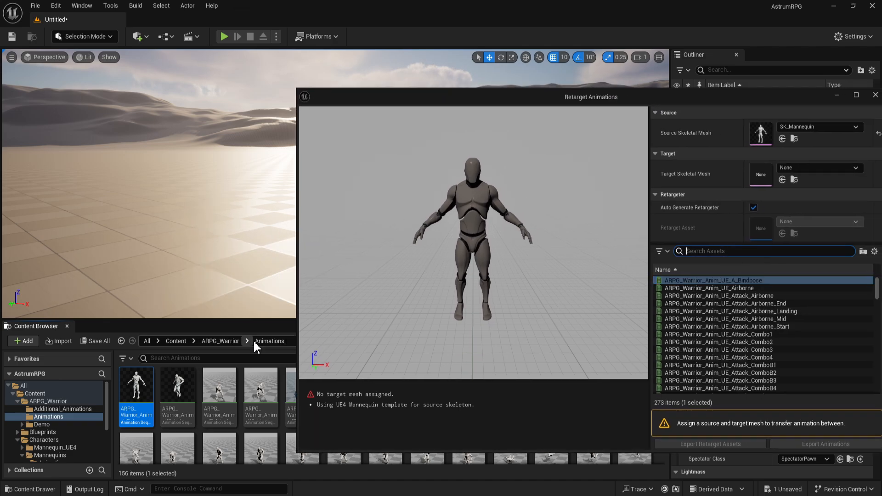
drag(667, 99, 491, 59)
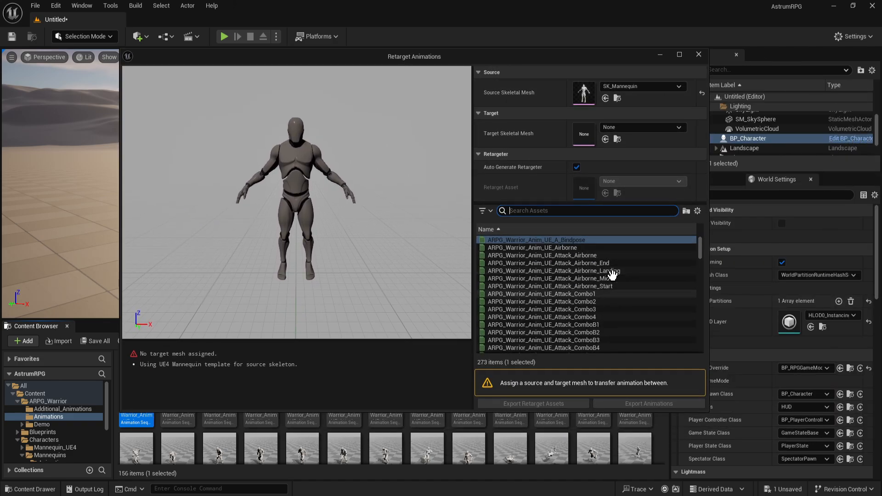
Extend the selection from A_Bindpose to Walk_Rightward_Rootmotion so that every animation in the retargeting list is selected
drag(700, 249, 699, 219)
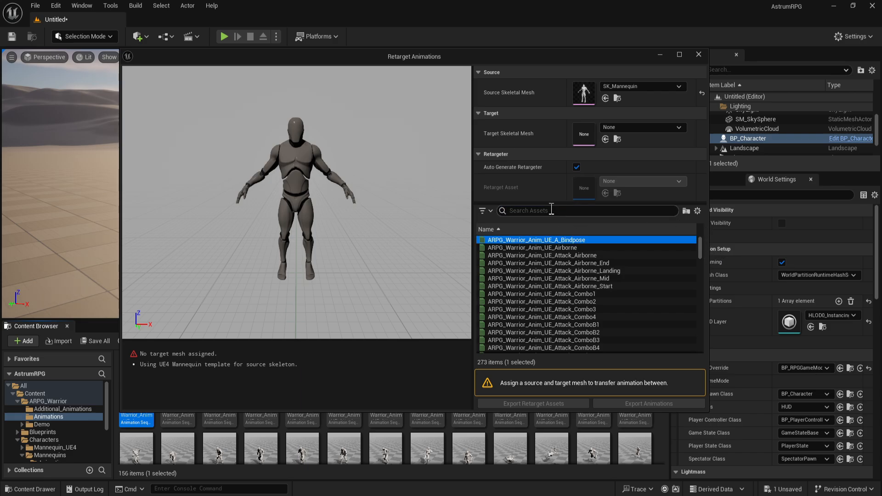
drag(699, 250, 612, 341)
shift+click(601, 347)
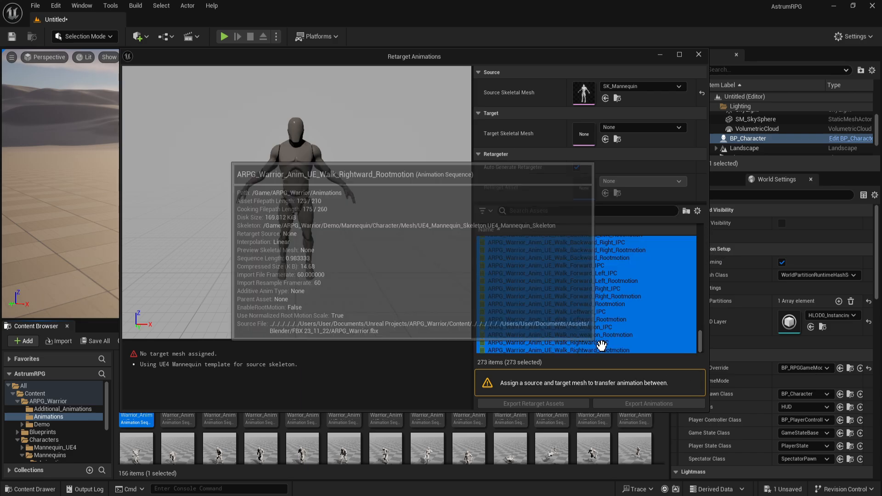
drag(700, 342, 688, 189)
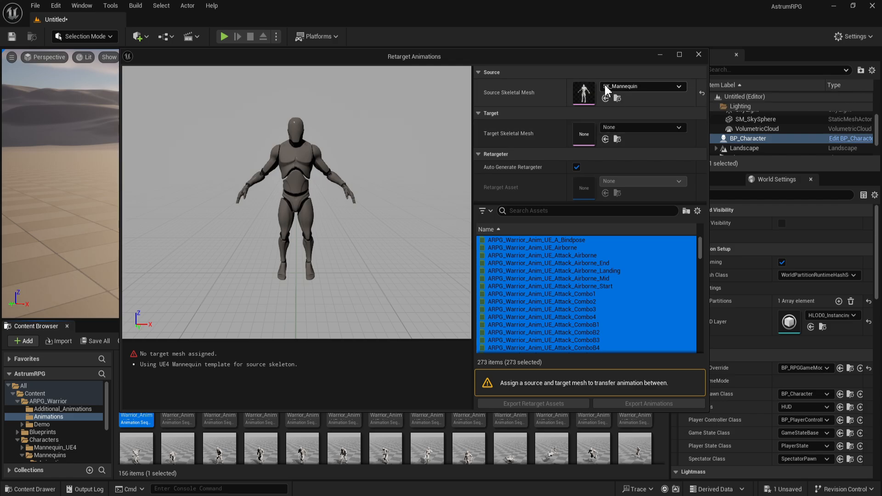
Set the target skeletal mesh of the retargeting to SKM_Manny
click(635, 129)
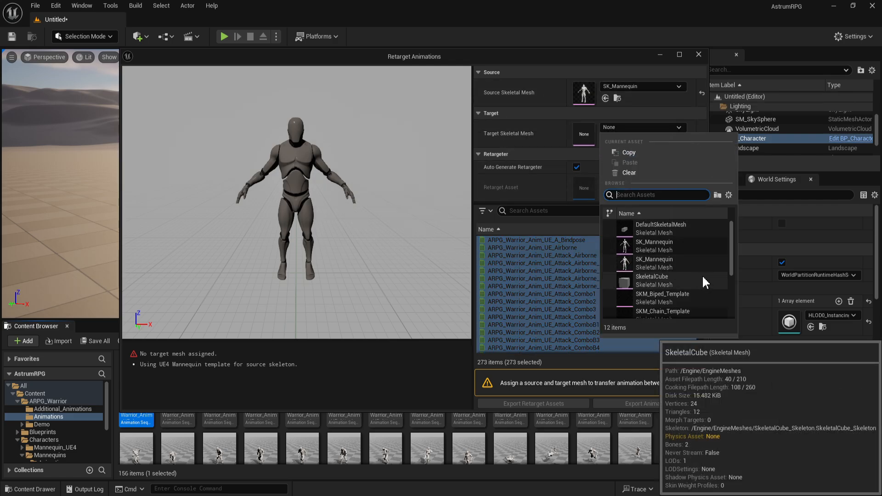
scroll(701, 275, down, 3)
scroll(675, 255, up, 2)
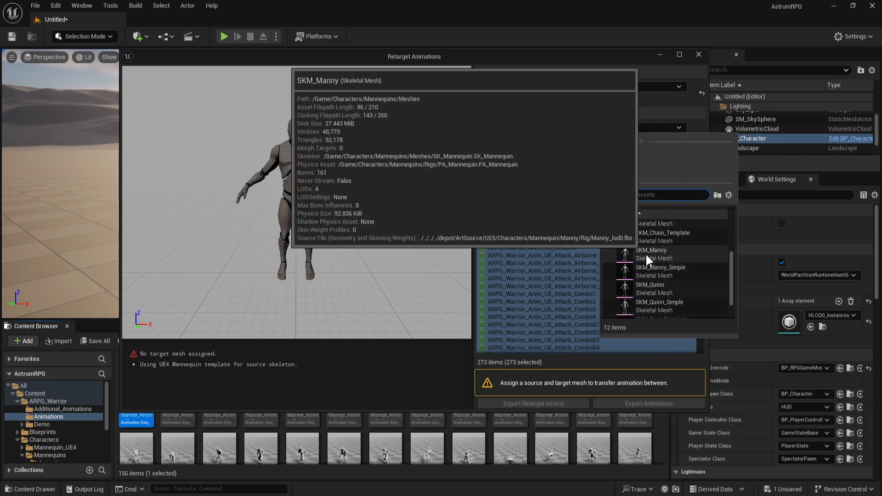
click(646, 252)
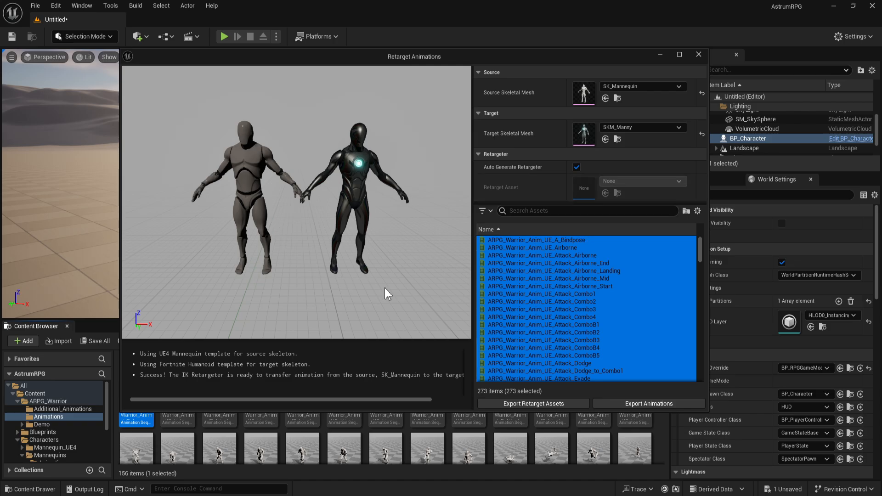
Export all selected animations to Characters > Mannequins > Animations > ArpgWarrior, keeping referenced assets included
click(648, 404)
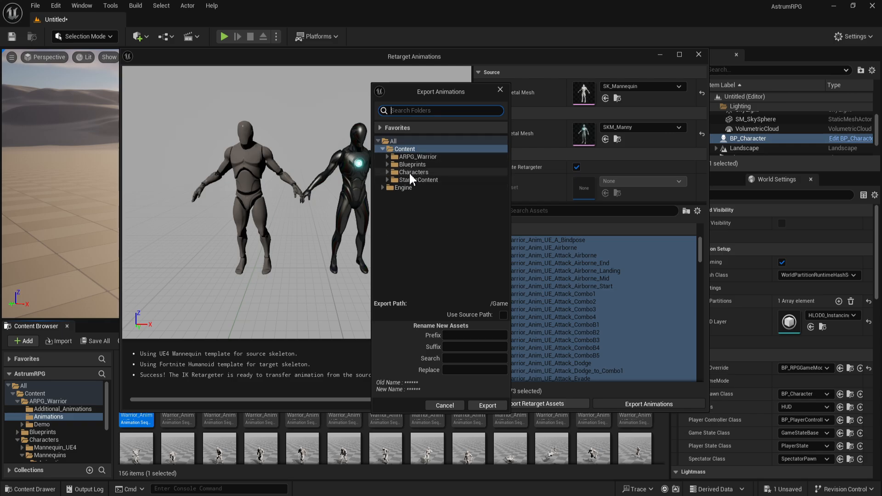
double_click(410, 173)
double_click(415, 188)
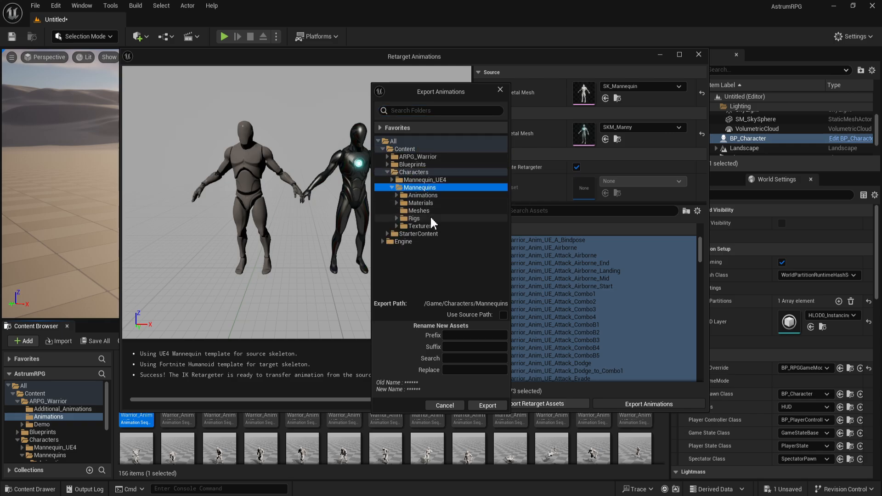
double_click(422, 195)
click(433, 203)
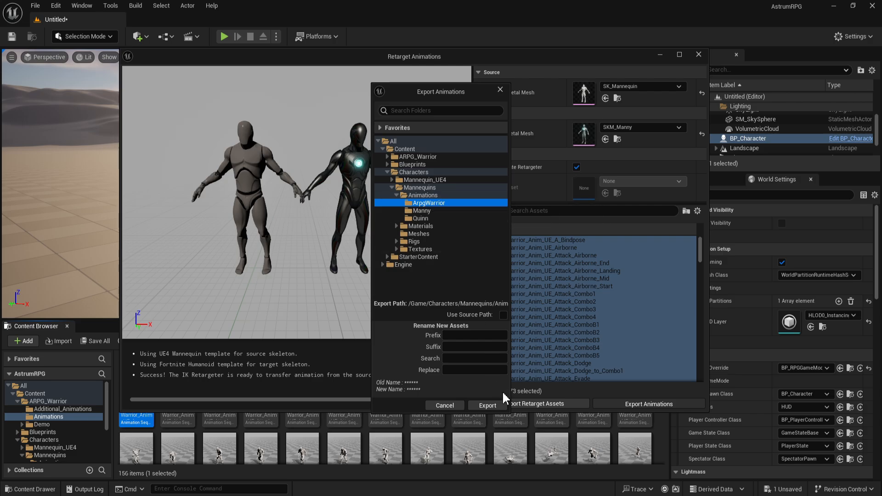
click(481, 403)
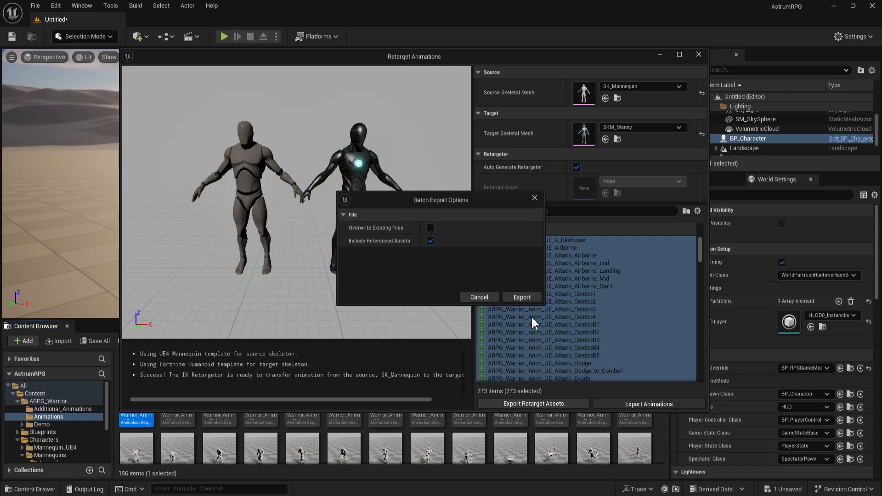
click(522, 297)
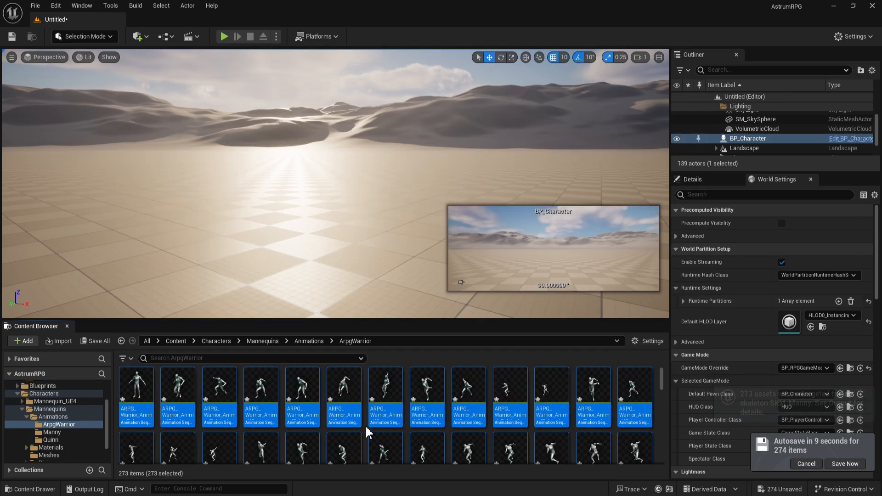
Open a retargeted animation from the ArpgWarrior folder and preview several attack animations, including Attack_Airborne_Landing and Attack_Airborne
click(133, 395)
scroll(275, 399, down, 1)
click(307, 408)
double_click(306, 408)
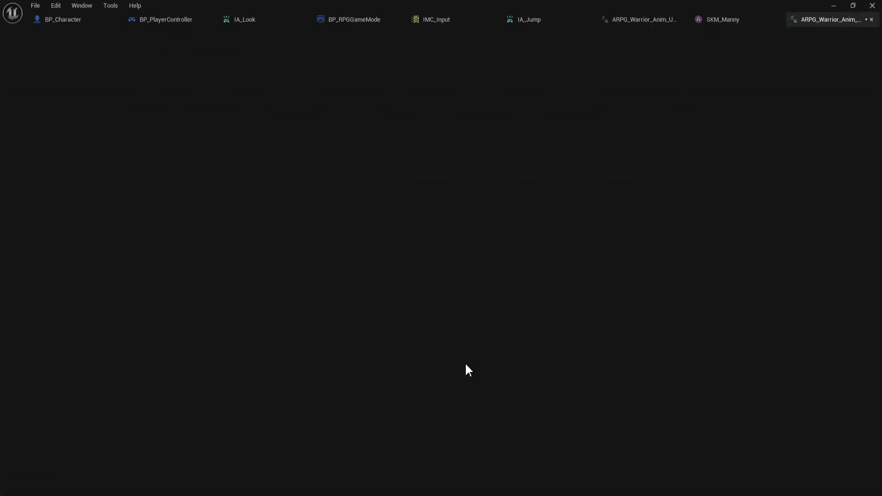
click(769, 387)
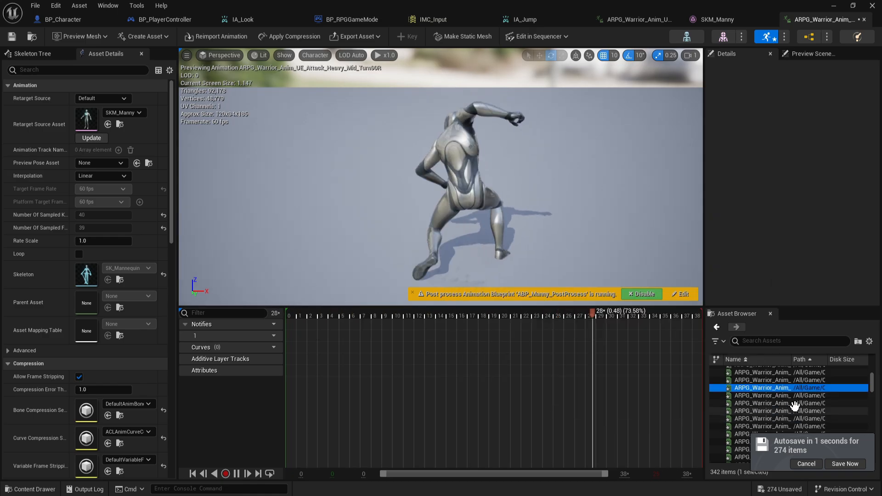
click(792, 405)
scroll(792, 413, up, 8)
click(787, 399)
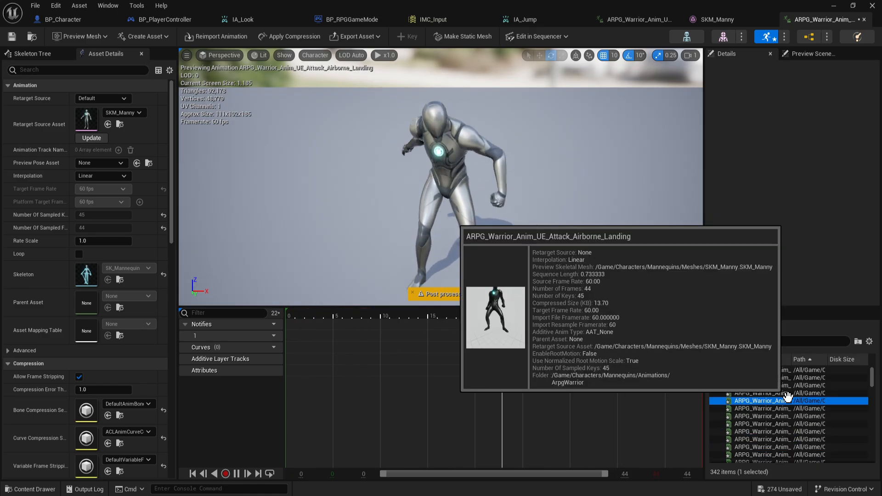
click(763, 384)
click(762, 377)
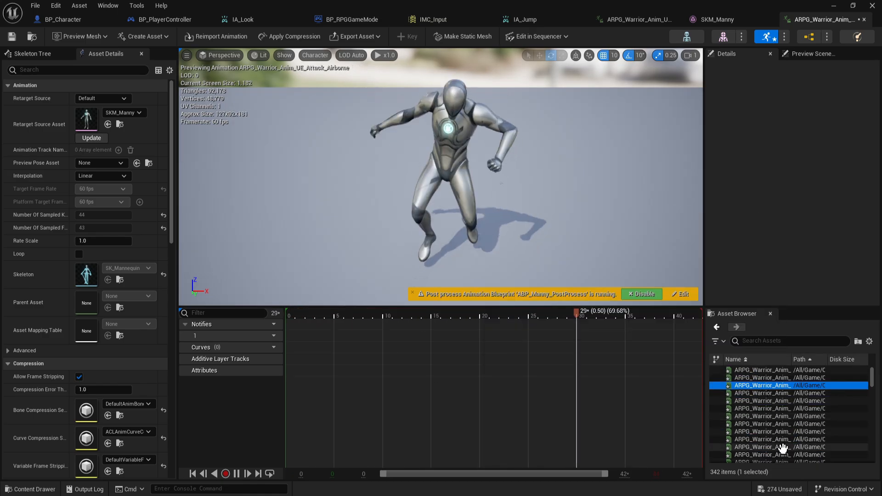
Preview further retargeted animations, including Crouch_Turn90R, Crouch_Walk_Rightward_Rootmotion and Getup1_Idle1, on the Manny mannequin
scroll(781, 447, down, 5)
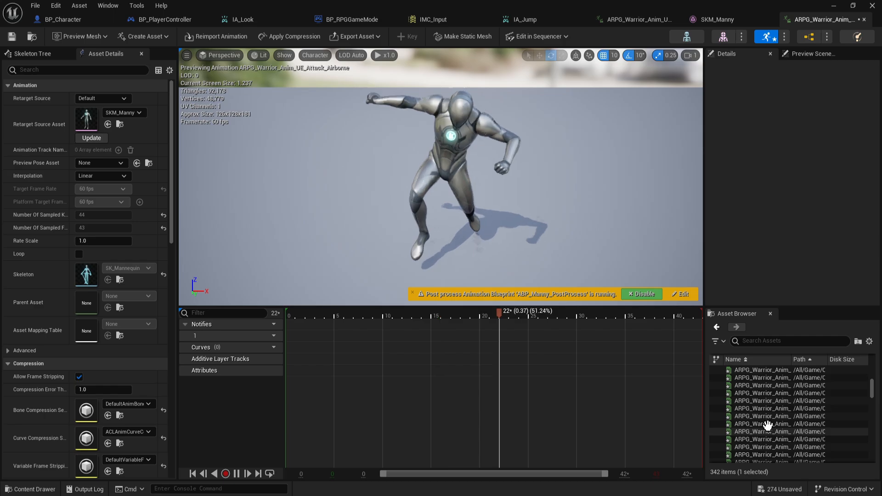
click(778, 439)
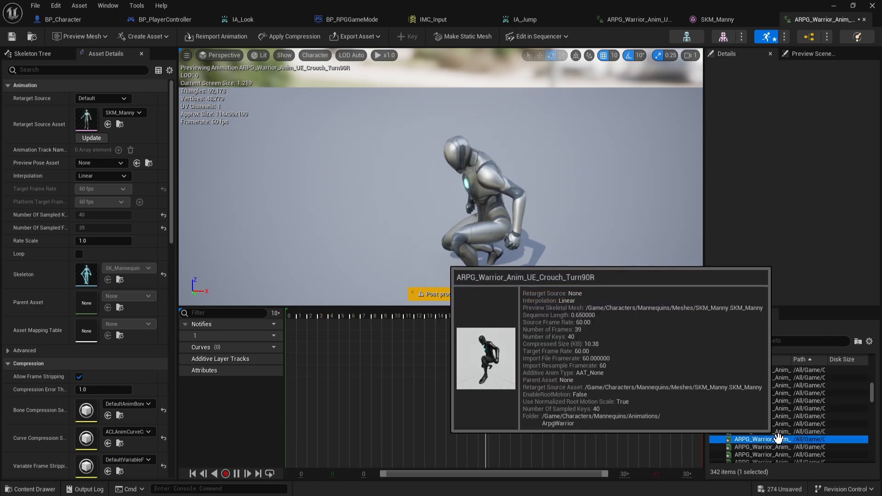
scroll(781, 436, down, 6)
click(782, 437)
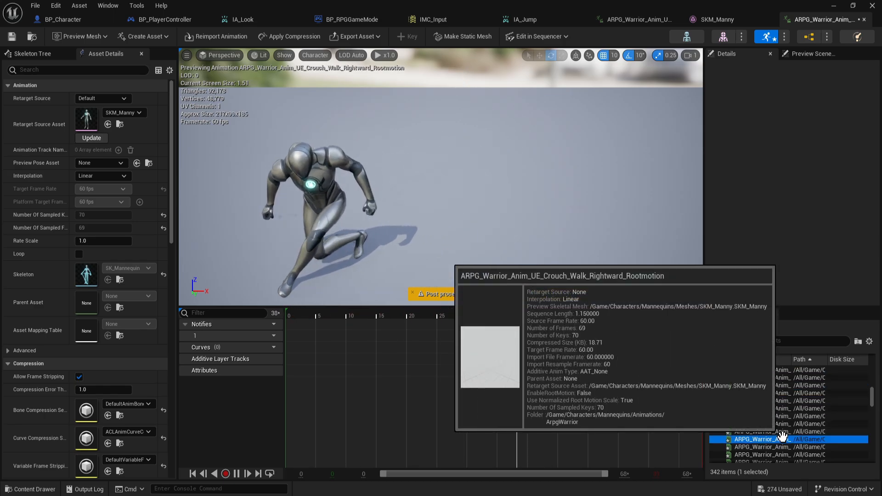
click(790, 446)
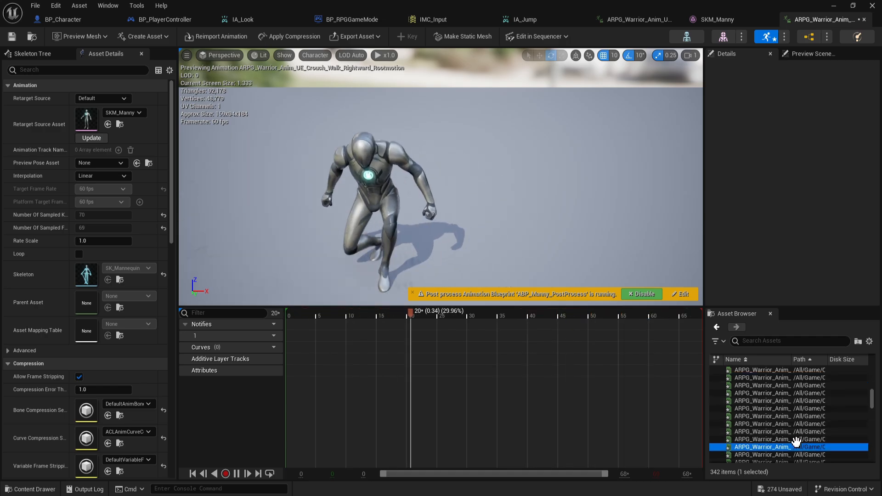
scroll(777, 421, down, 3)
click(776, 423)
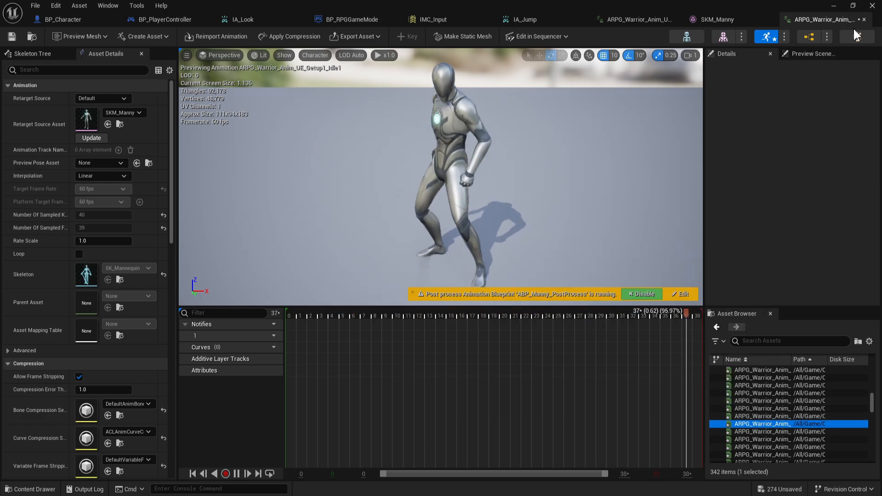
Close the two ARPG Warrior animations, SKM_Manny and IA_Jump, and exit the asset editor window
click(864, 20)
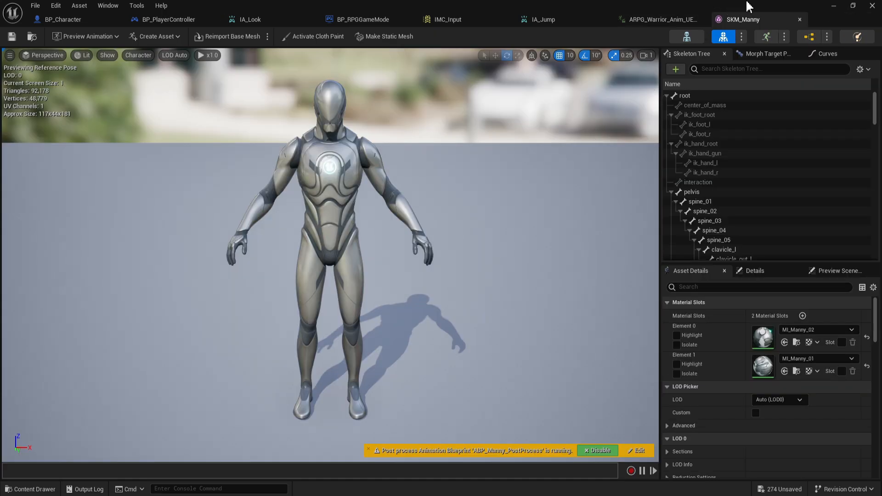
click(799, 20)
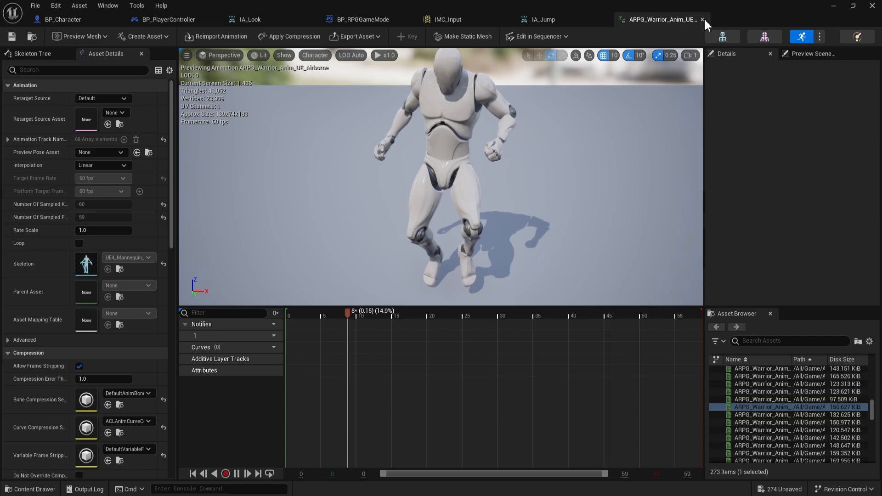
click(703, 19)
click(604, 19)
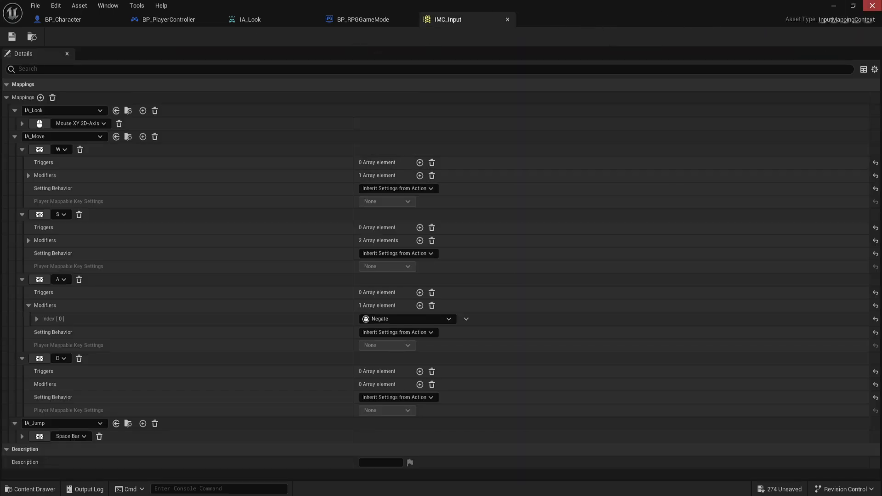
click(872, 5)
Update the redirector references for the whole Content folder
scroll(68, 441, up, 3)
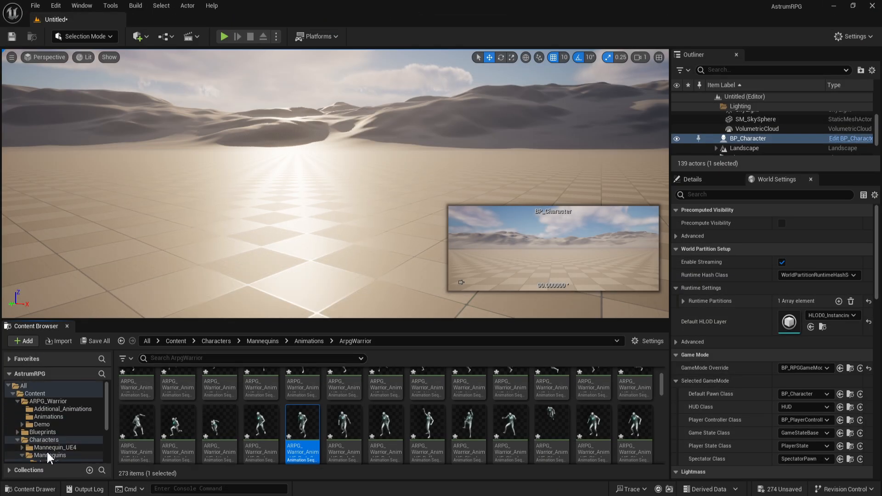
click(42, 455)
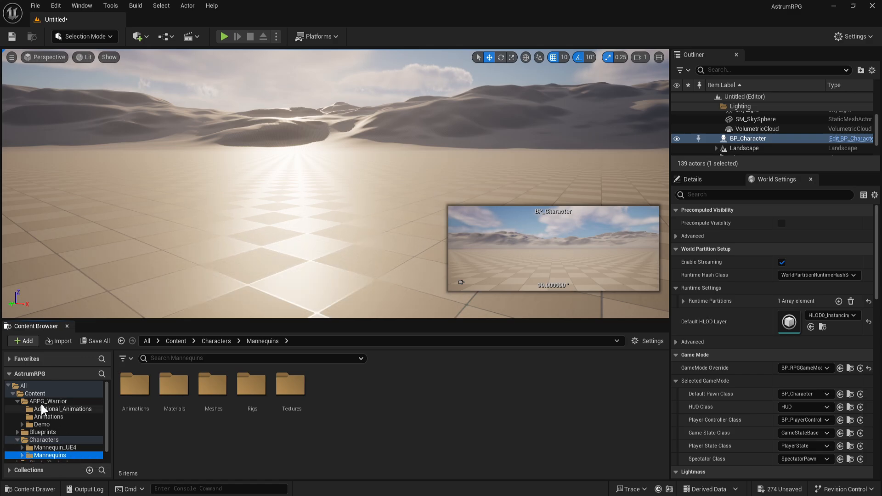
click(29, 393)
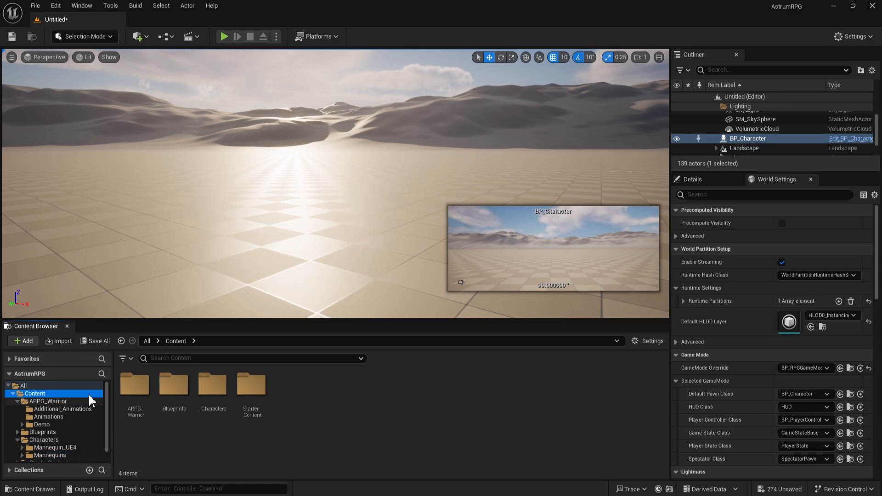
right_click(34, 400)
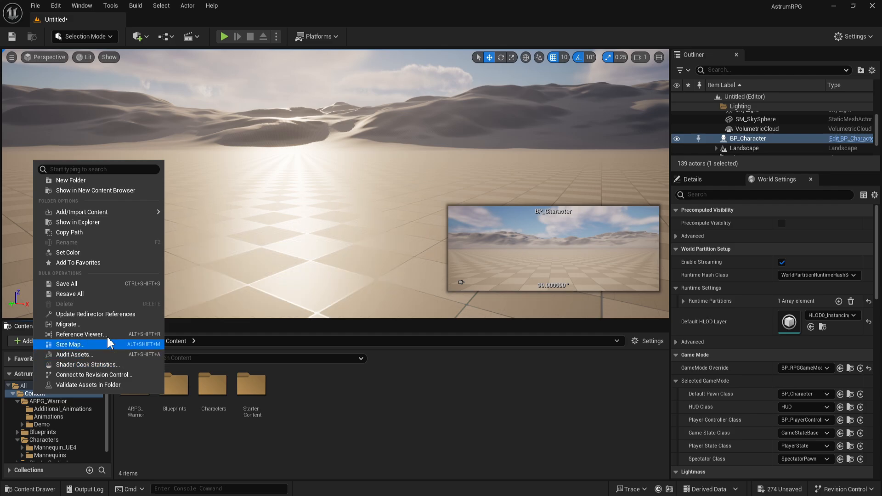
click(105, 317)
Force-delete the original ARPG_Warrior folder from Content
click(135, 383)
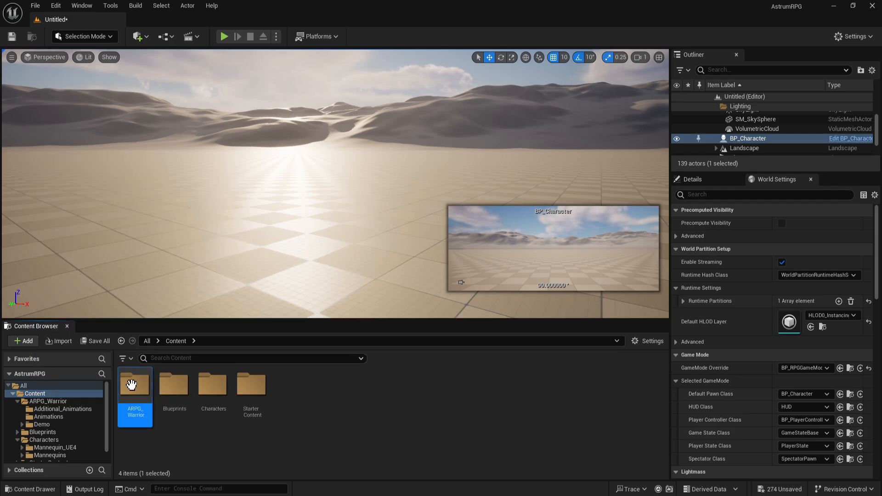
right_click(137, 387)
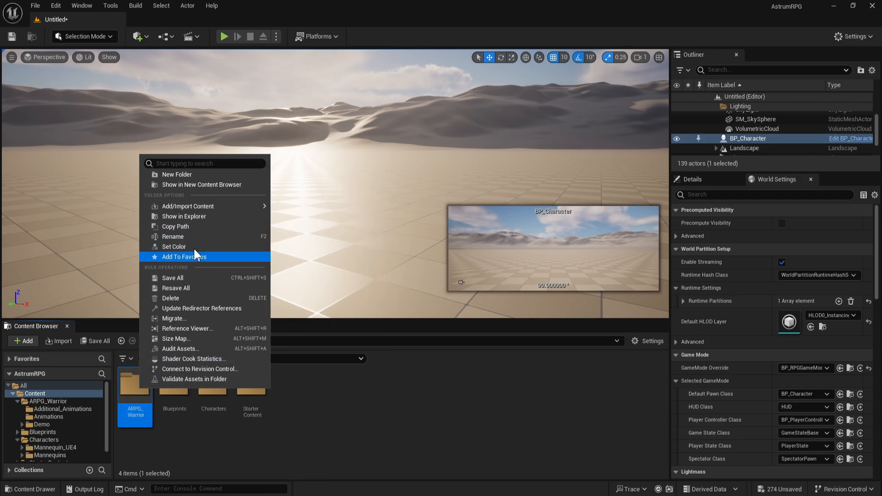
click(182, 299)
click(206, 320)
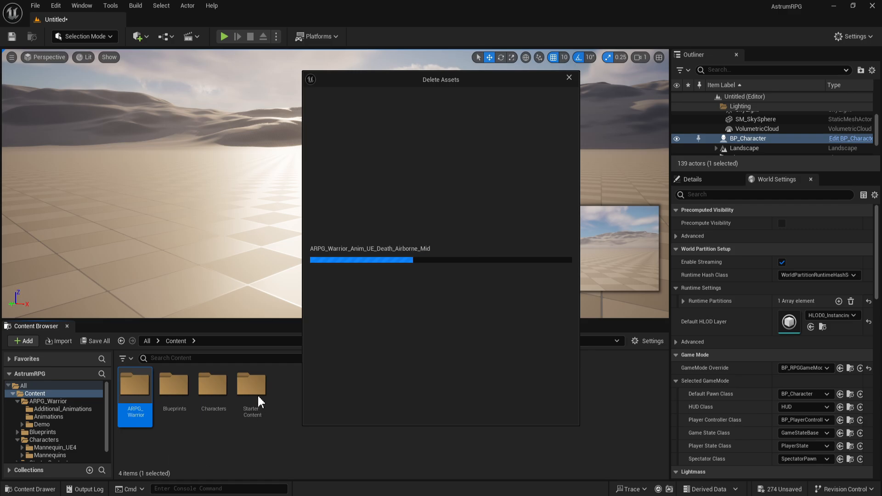
click(366, 412)
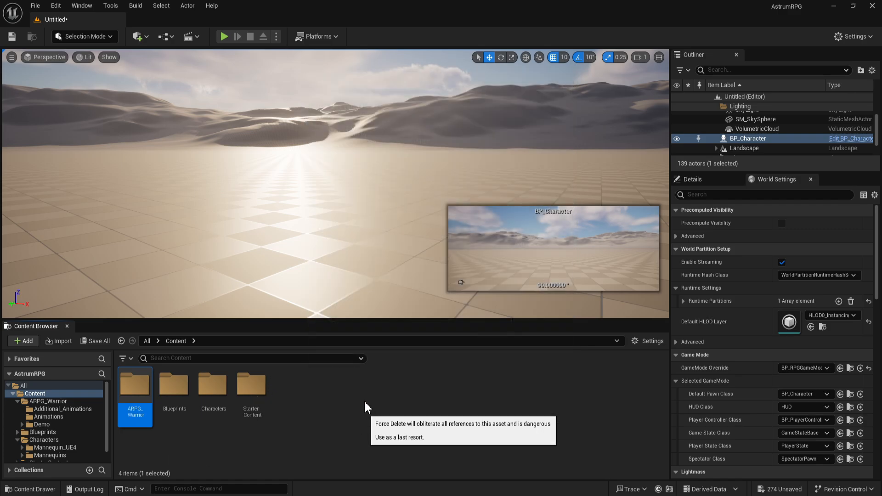
Switch to the Epic Games Launcher and open the Fab marketplace in the web browser
mouse_move(603, 493)
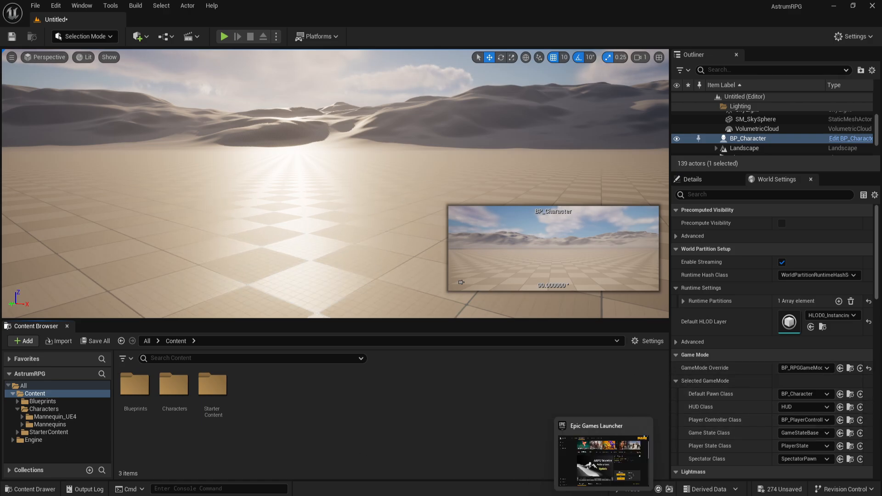
click(603, 460)
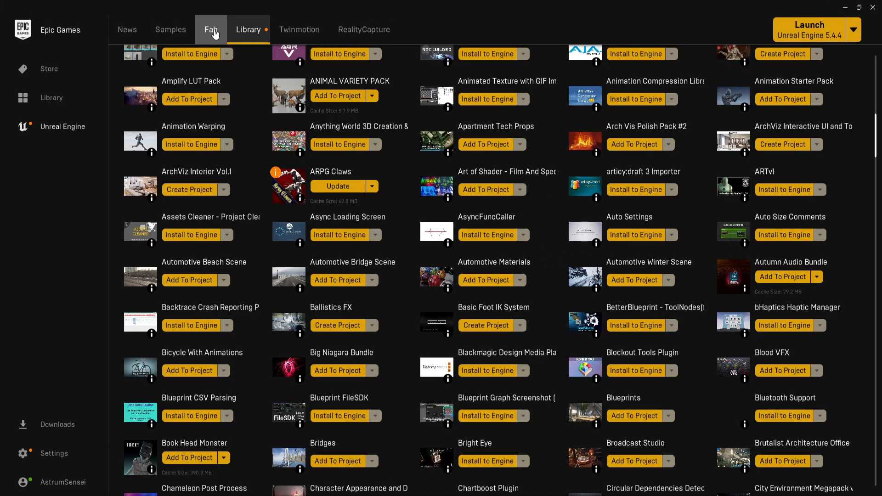
click(214, 34)
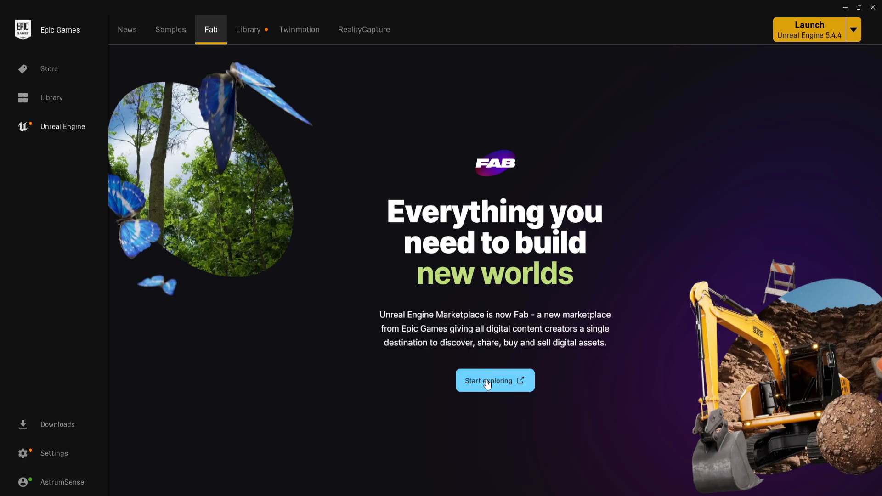
click(489, 381)
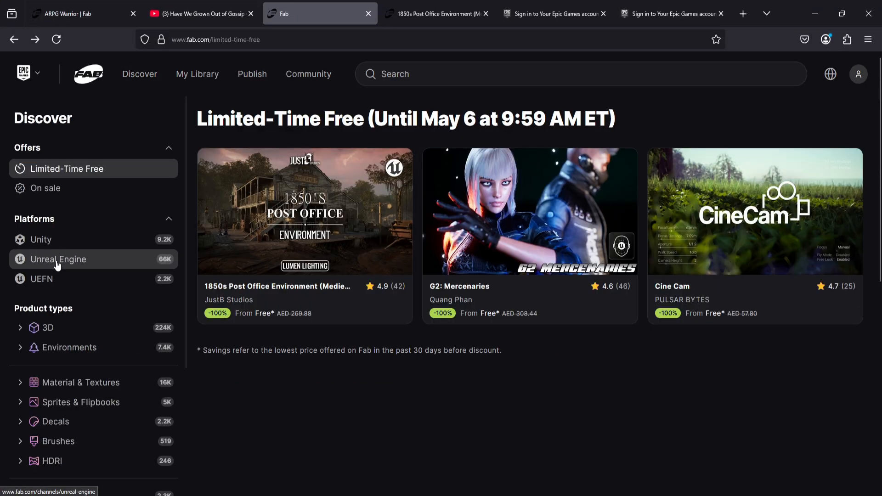
Browse Fab's Unreal Engine products and narrow them to 3D > Characters & Creatures
click(57, 260)
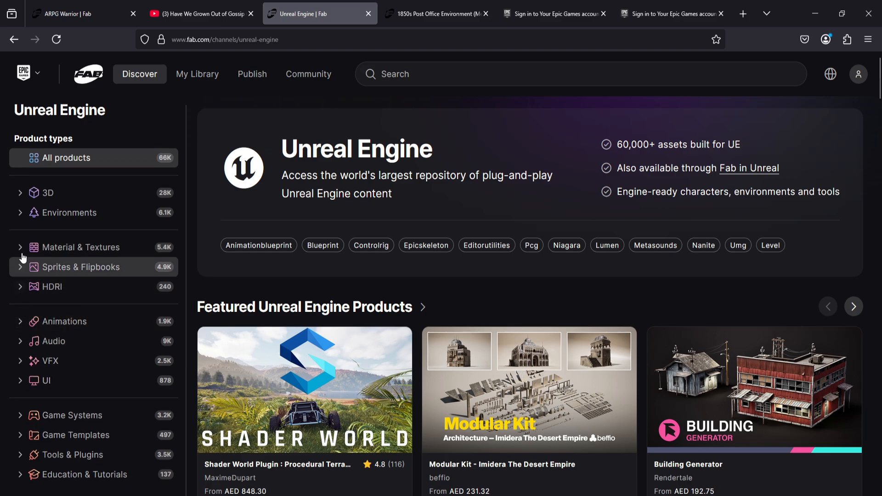
click(19, 193)
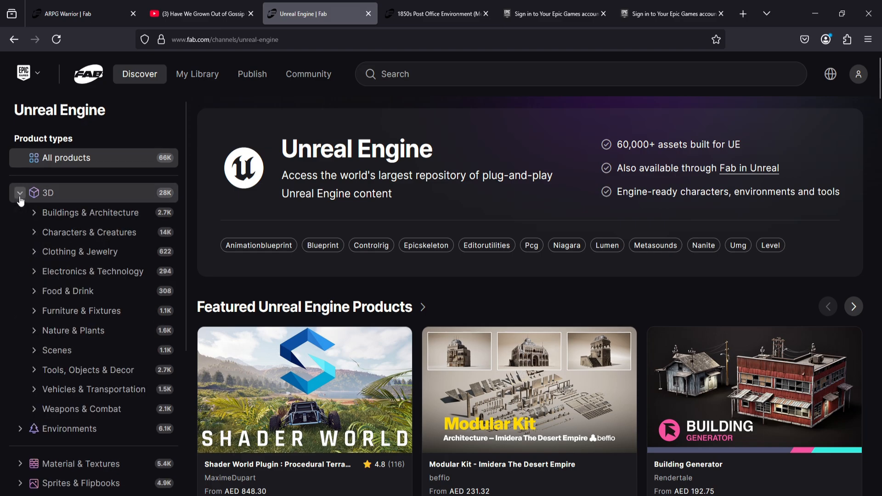
click(36, 233)
click(66, 240)
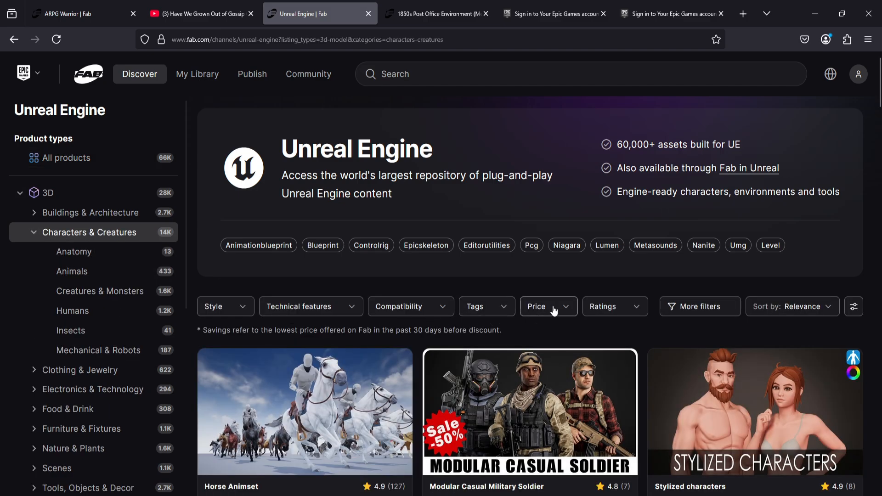
Filter the Characters & Creatures products by price to show only free ones
click(554, 311)
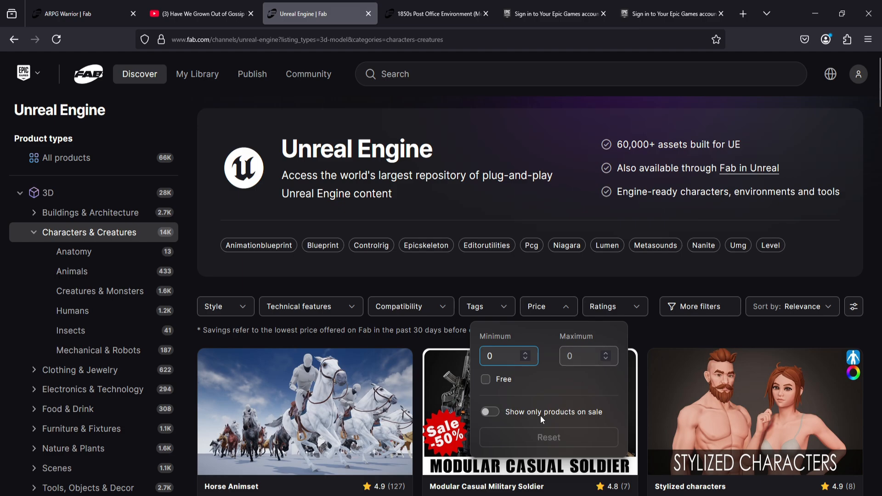
click(486, 380)
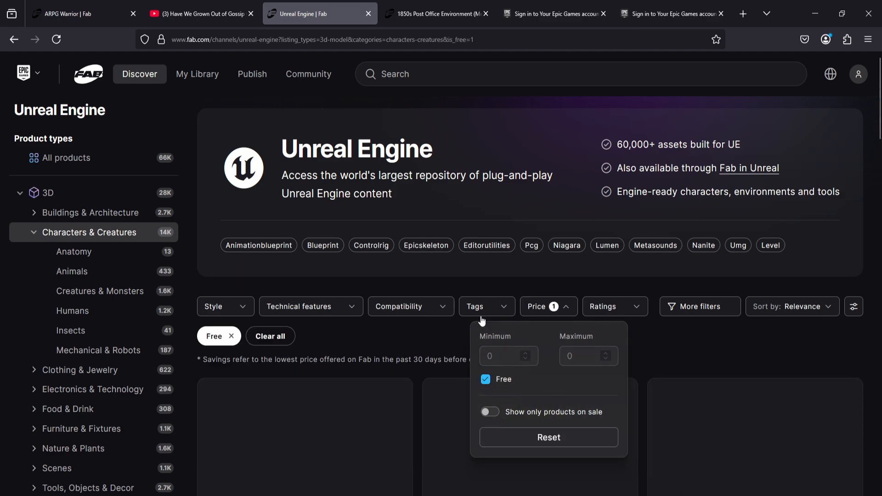
click(454, 328)
Browse the free characters and view the Book Head Monster listing, logging in to the Epic Games account for its mature content
scroll(546, 343, down, 4)
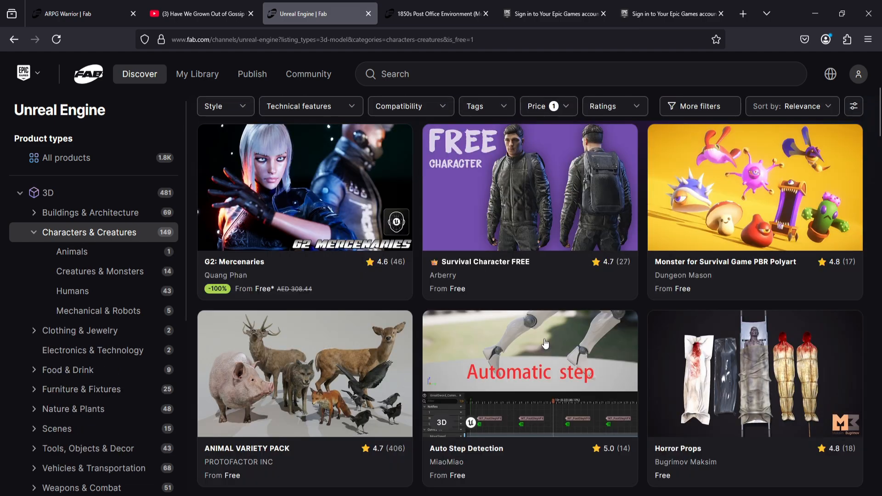
scroll(545, 343, down, 4)
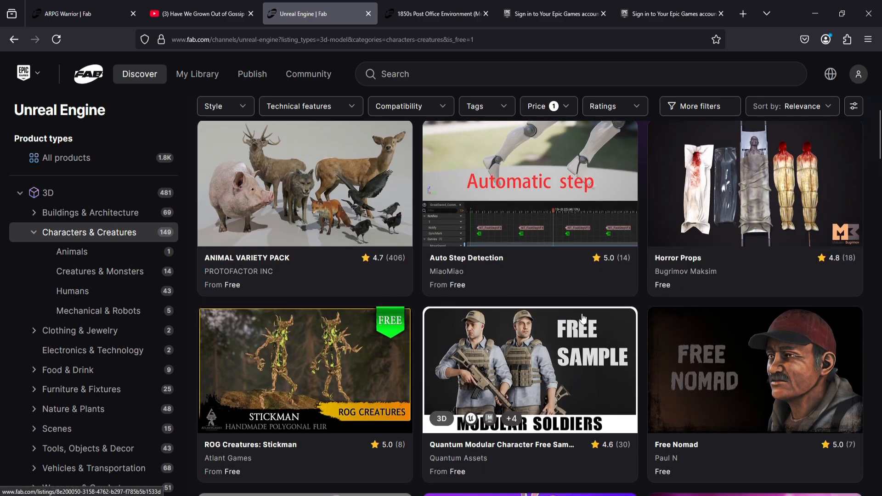
scroll(582, 317, down, 14)
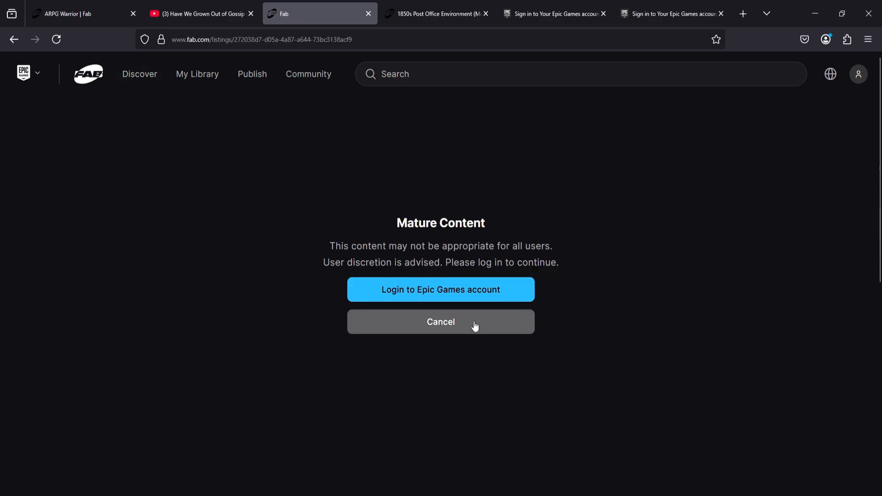
click(432, 294)
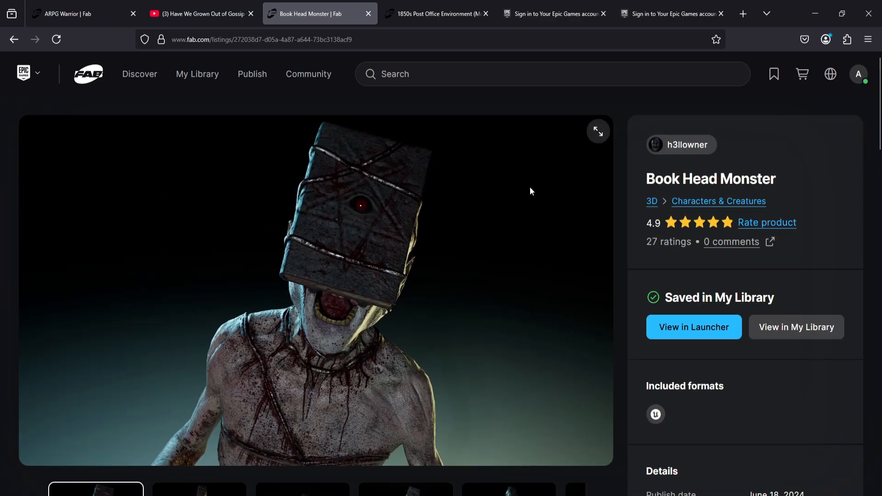
scroll(346, 282, down, 3)
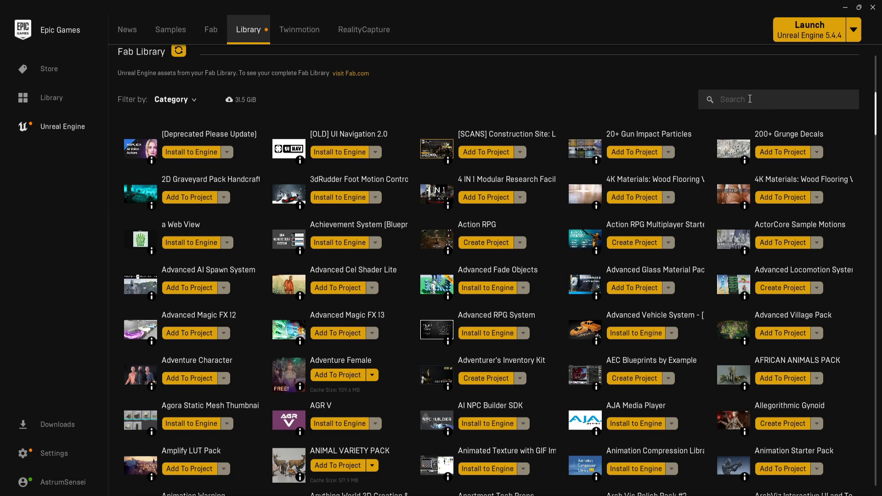
Search the Epic Games Launcher's Fab Library for "book head" and add Book Head Monster to the AstrumRPG project
text(ad)
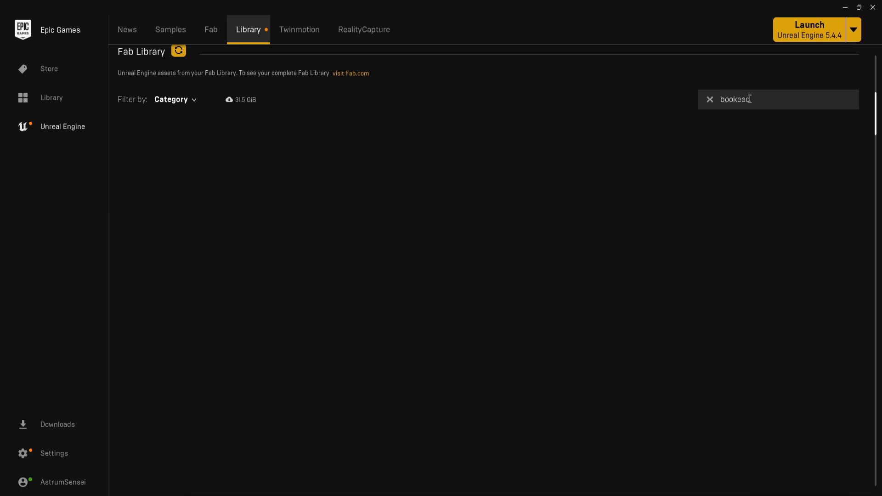
text(h)
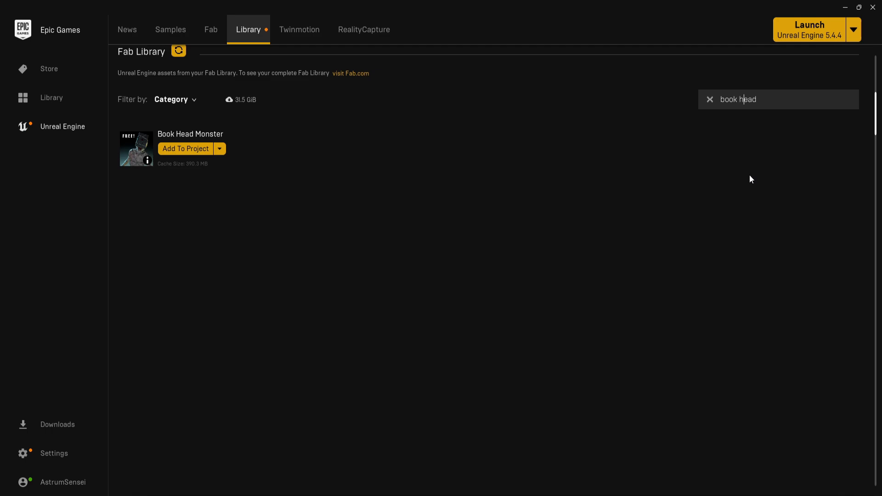
click(167, 149)
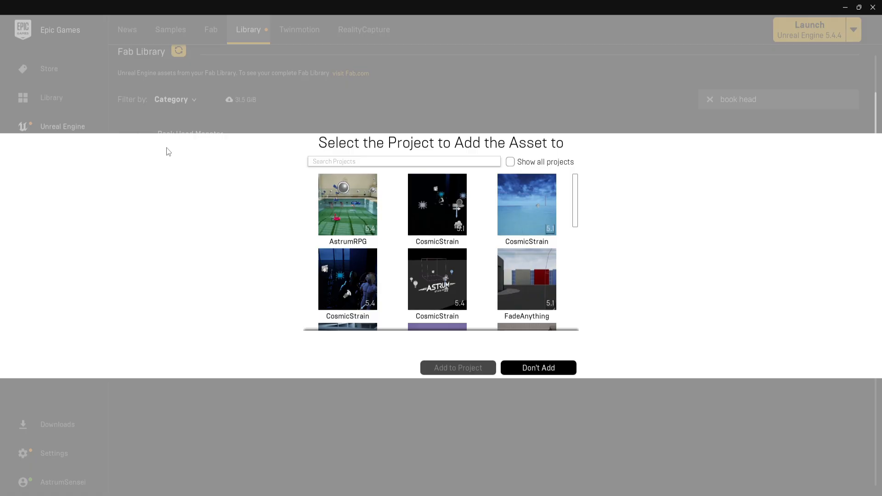
click(338, 220)
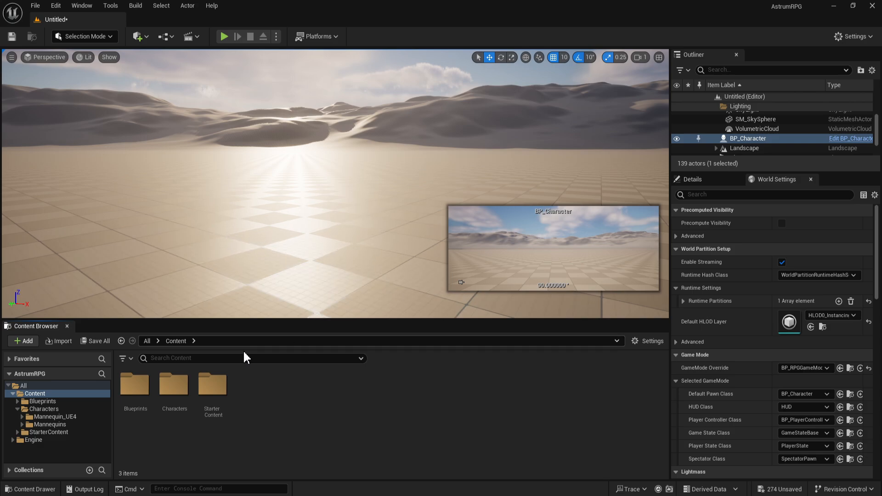
In the Unreal Editor, open BP_Character from Blueprints > Characters, show its 3D preview and select the Mesh component
click(43, 401)
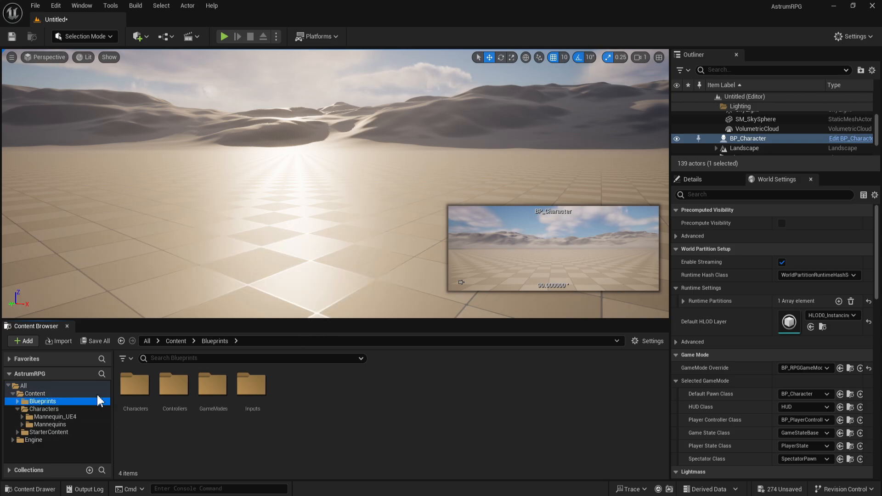
double_click(137, 385)
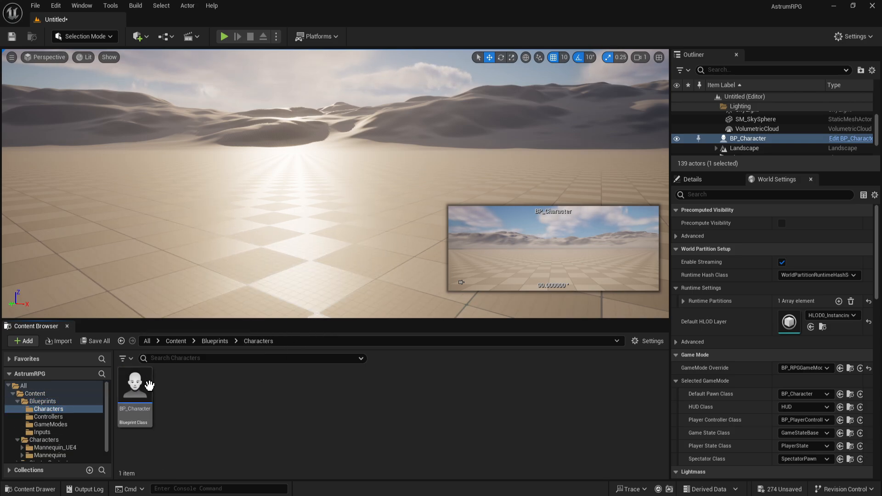
double_click(146, 387)
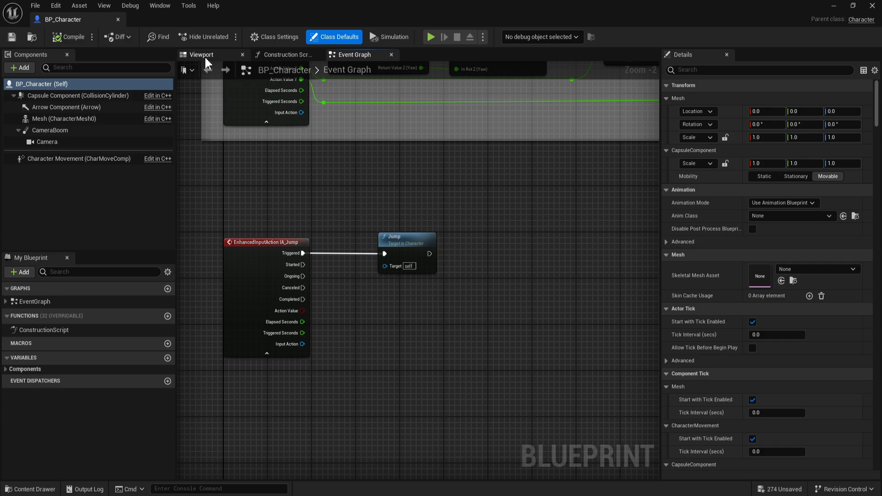
click(206, 59)
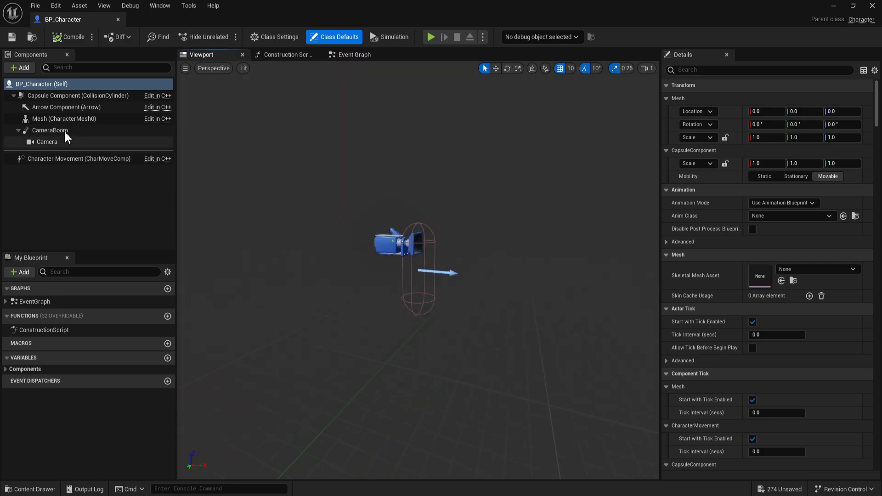
click(61, 121)
click(58, 122)
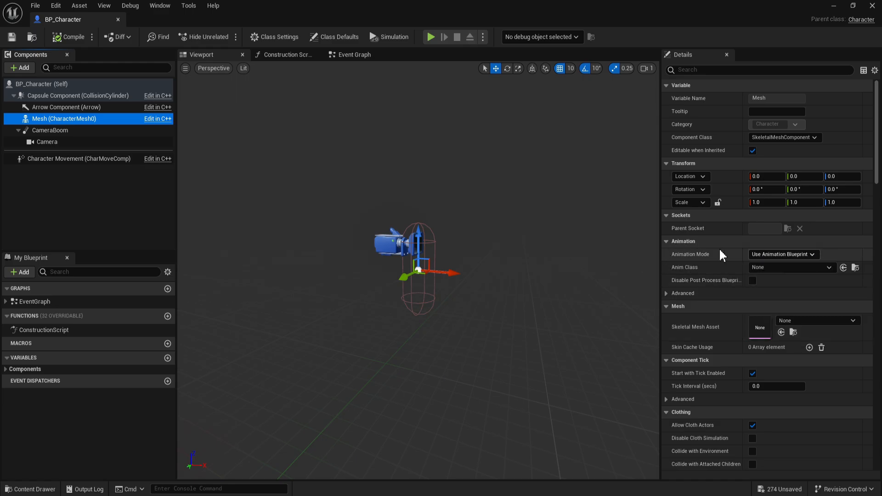
Try Use Animation Asset as the mesh's Animation Mode, and return it to Use Animation Blueprint
click(771, 257)
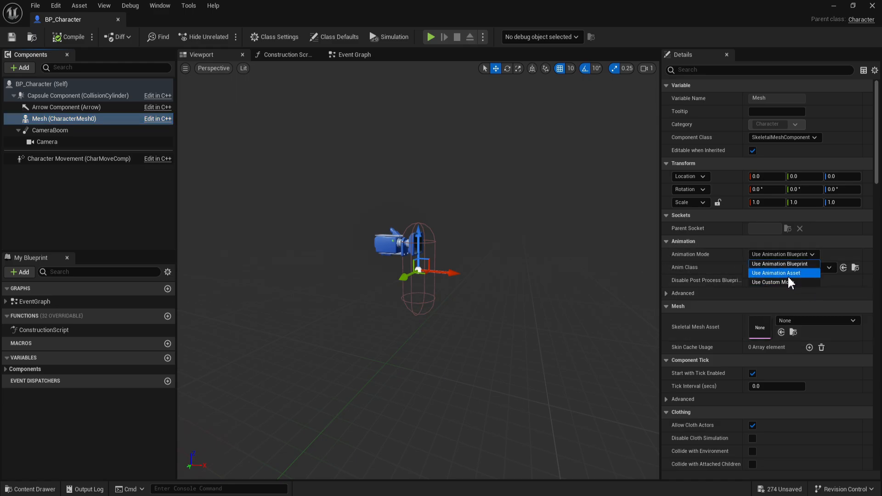
click(785, 274)
click(806, 268)
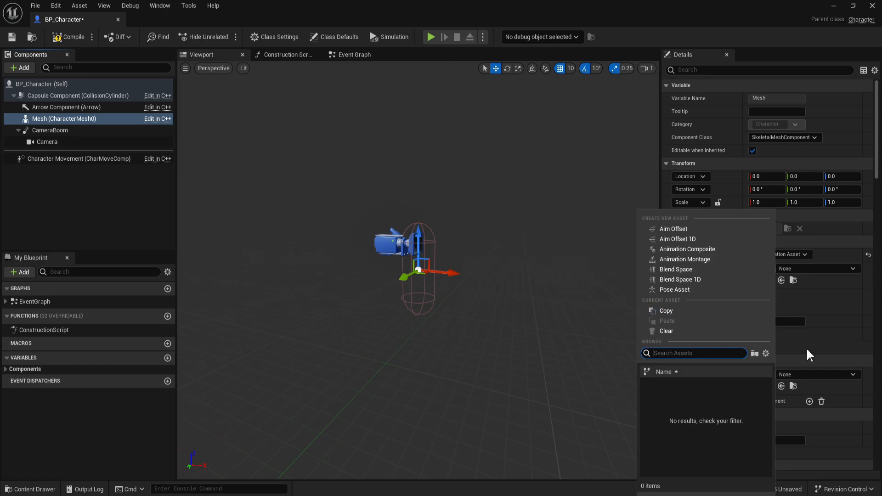
click(806, 271)
click(778, 255)
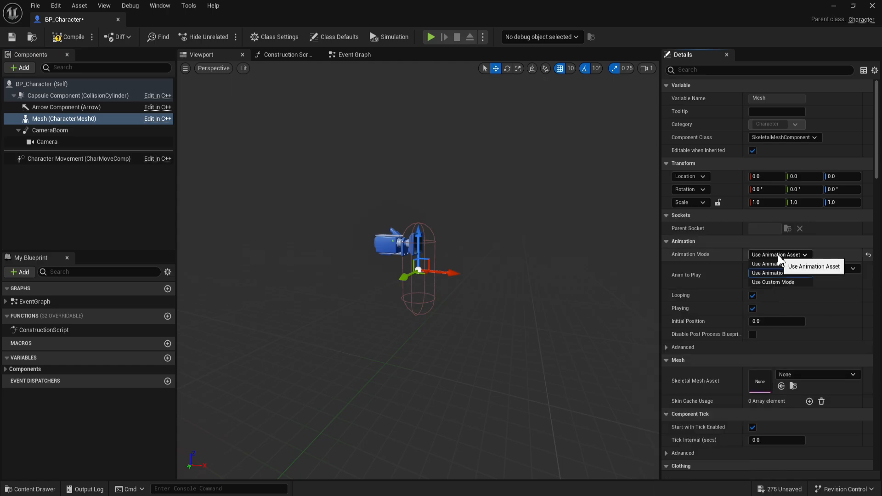
click(784, 264)
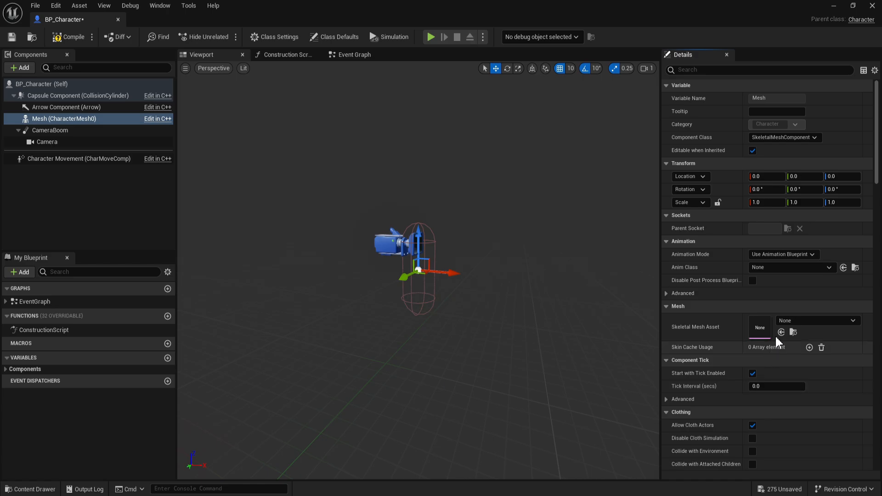
Assign BookHeadMonster as the Mesh component's Skeletal Mesh Asset and view the character up close
click(816, 320)
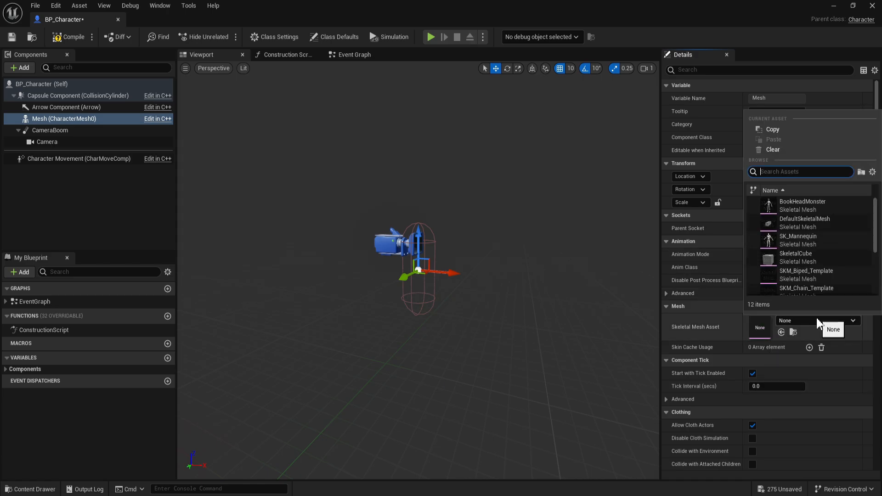
click(817, 321)
click(821, 321)
click(821, 320)
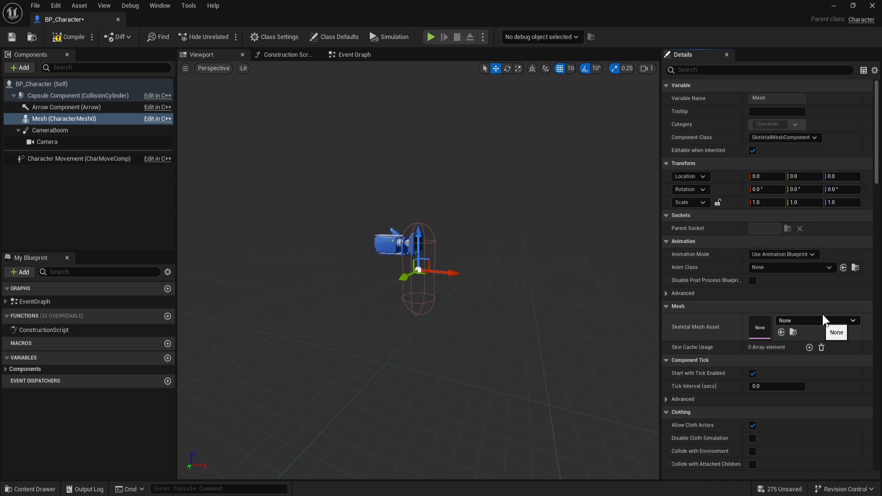
click(812, 320)
click(818, 205)
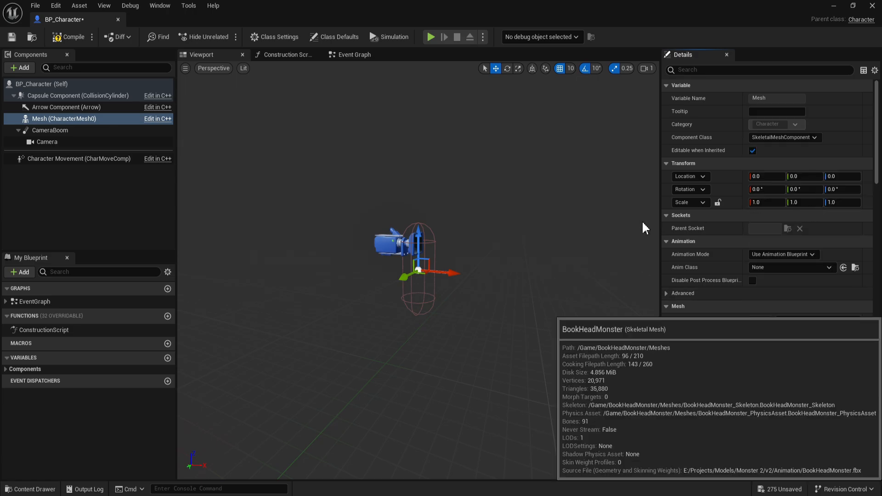
scroll(459, 211, up, 5)
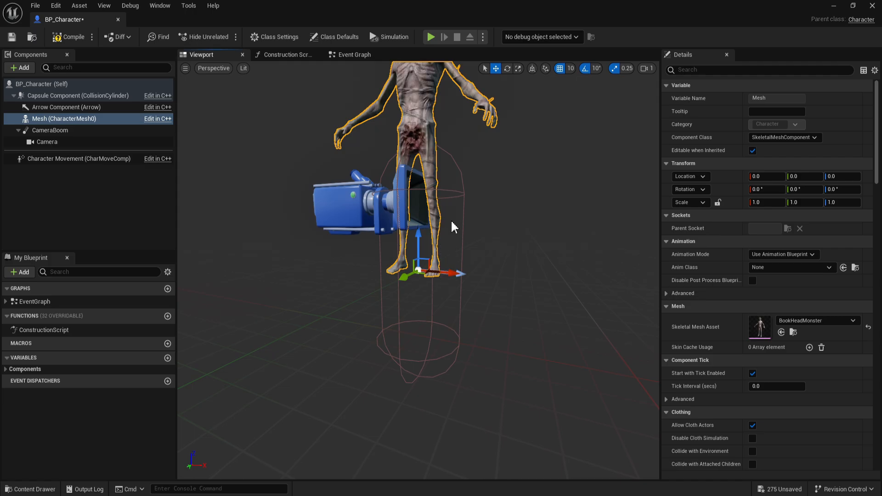
right_drag(459, 230, 454, 191)
Return to the main editor and update the redirector references for the whole Content folder
click(833, 6)
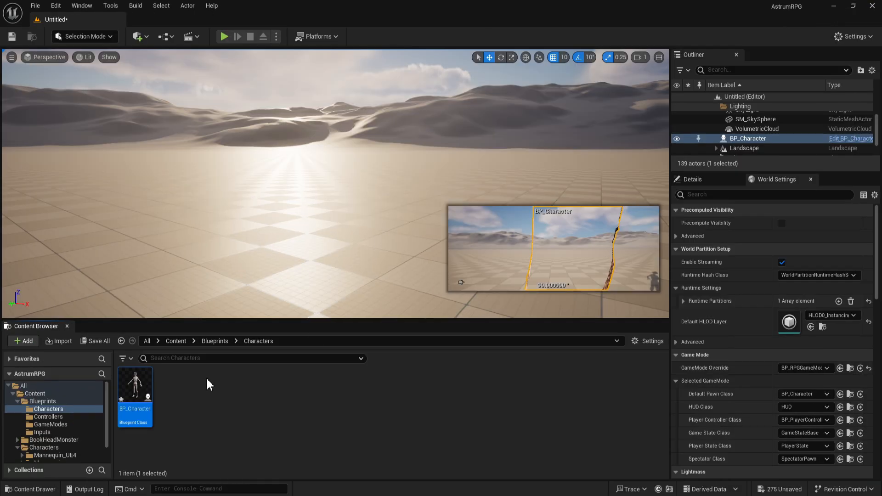
click(35, 393)
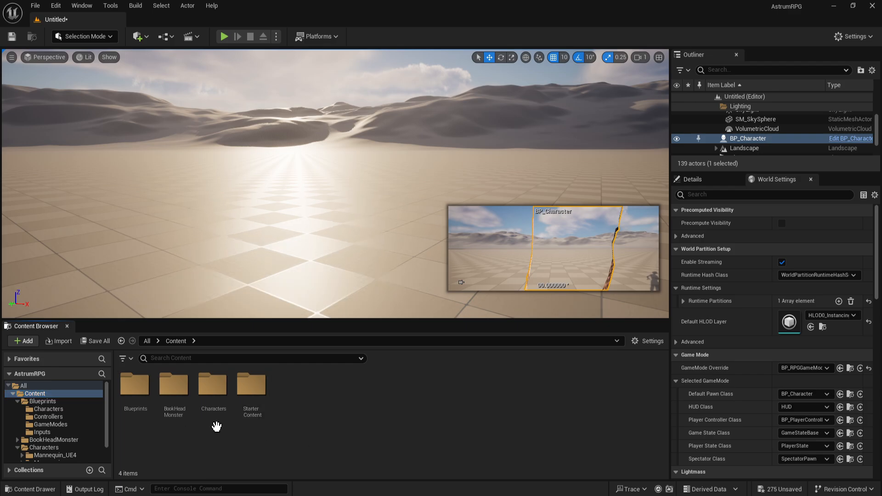
click(173, 398)
right_click(52, 402)
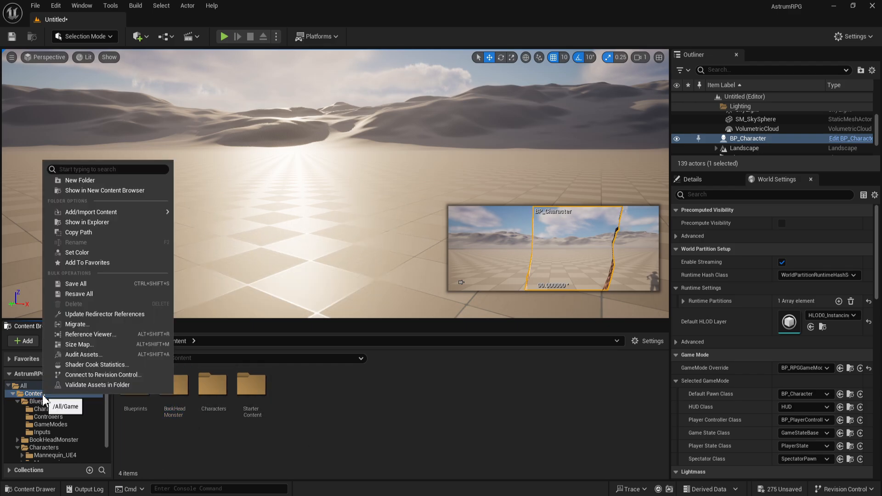
click(95, 315)
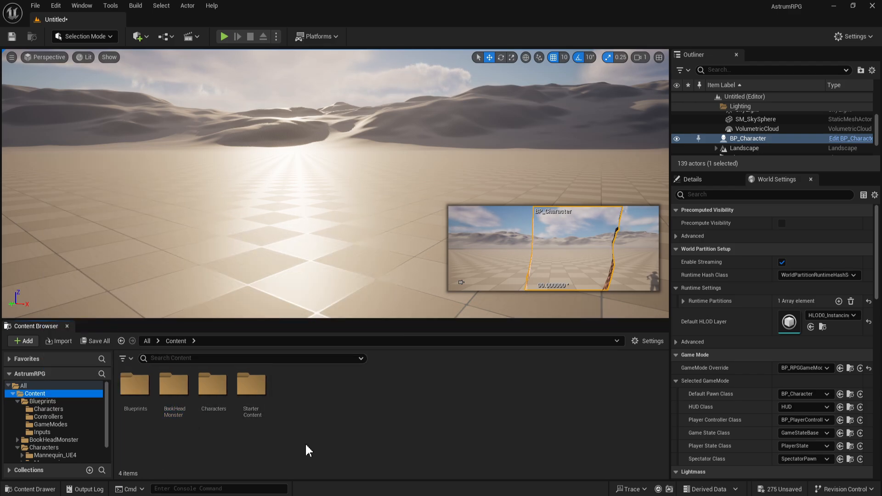
Move the BookHeadMonster folder into Content > Characters, agreeing to load its assets
double_click(212, 388)
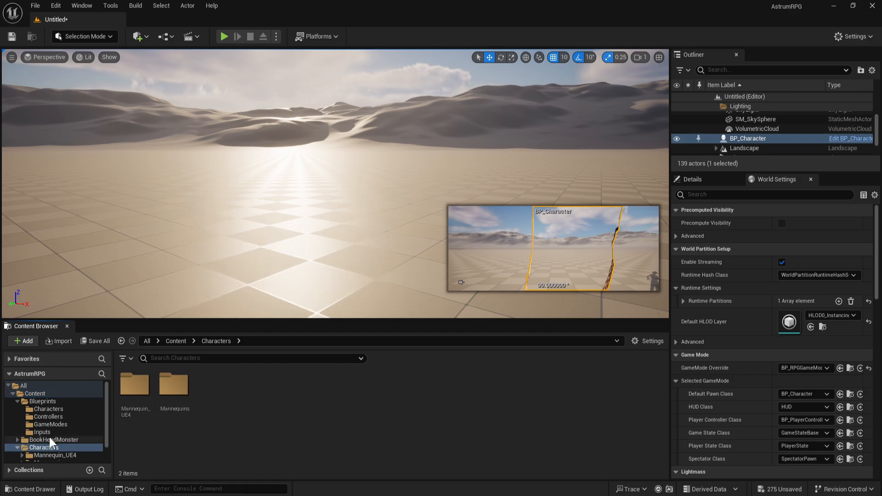
mouse_move(53, 439)
mouse_down()
mouse_move(73, 419)
mouse_move(52, 433)
mouse_up()
click(83, 450)
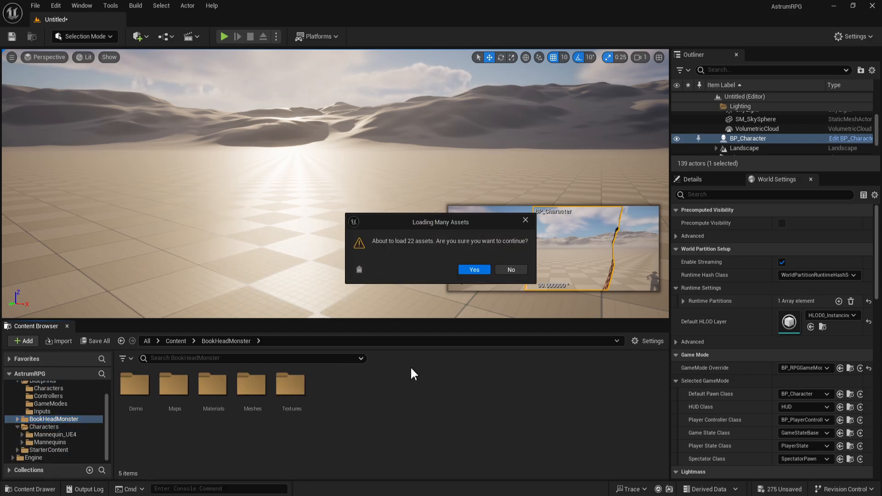
click(474, 271)
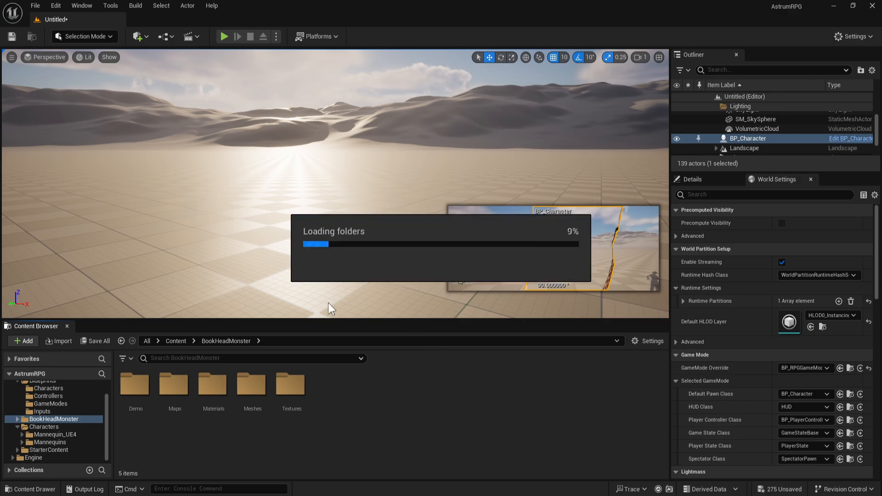
Return to BP_Character and lower the mesh inside the capsule to a Z location of -90
mouse_move(613, 453)
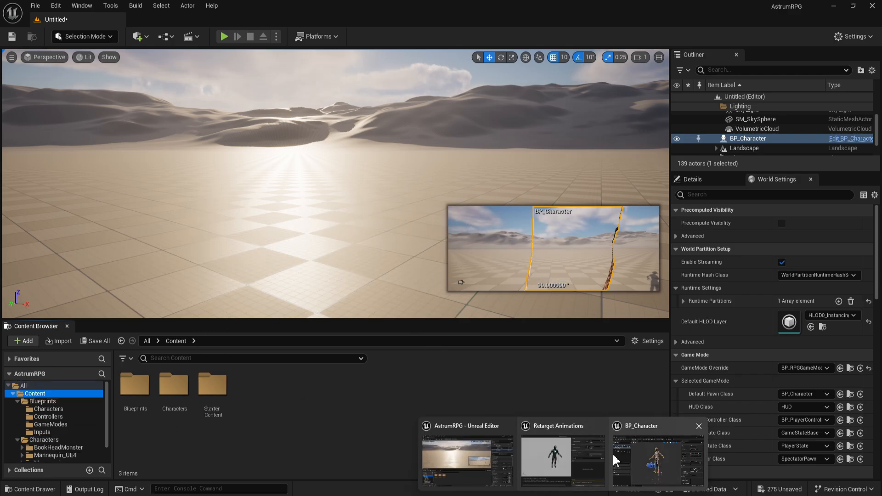
click(654, 444)
right_drag(461, 330, 441, 368)
key(w)
key(s)
key(w)
key(s)
drag(415, 248, 417, 325)
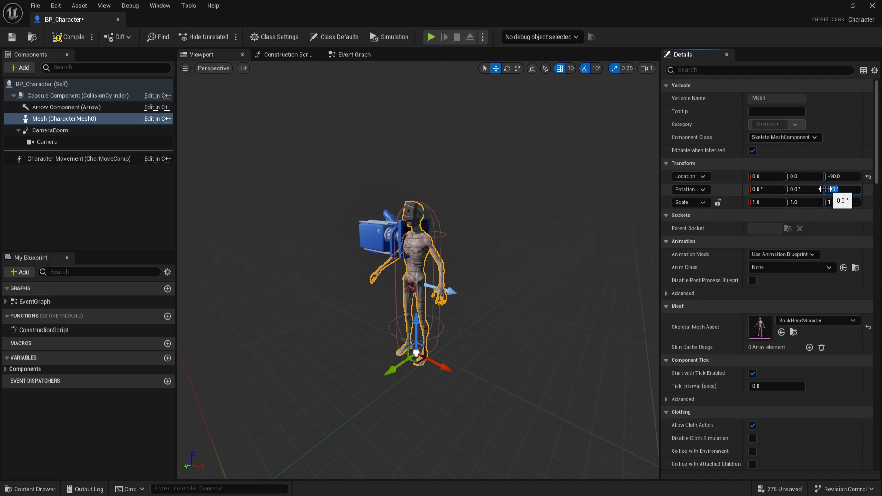
Set the mesh's Z rotation to -90° so the character faces along the arrow
key(Return)
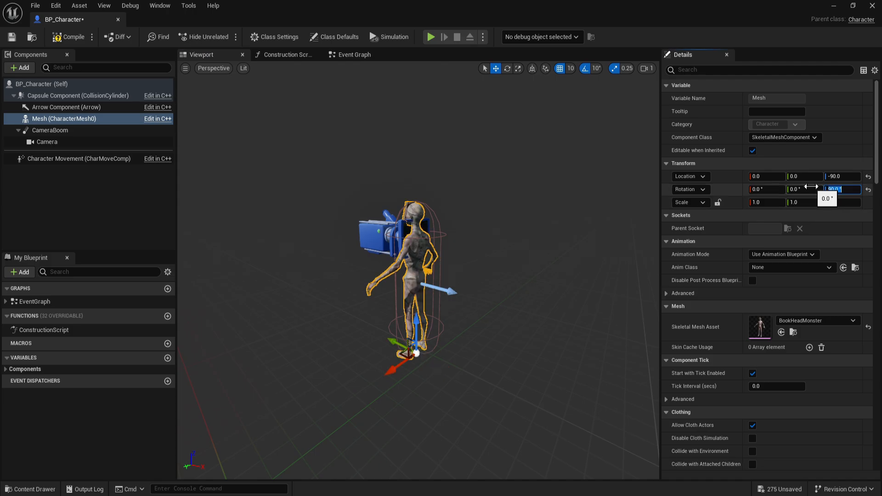
text(-90)
key(Return)
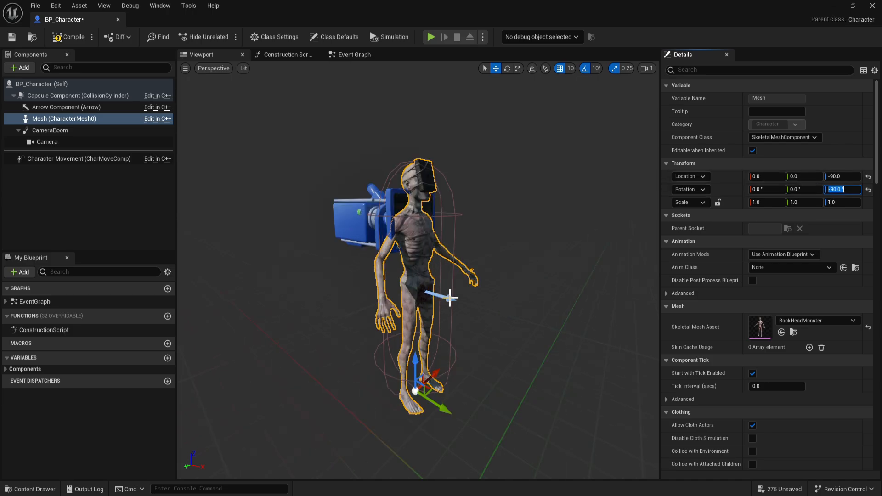
Set the mesh's Animation Mode to Use Animation Asset and choose MM_Idle as the animation to play
click(64, 107)
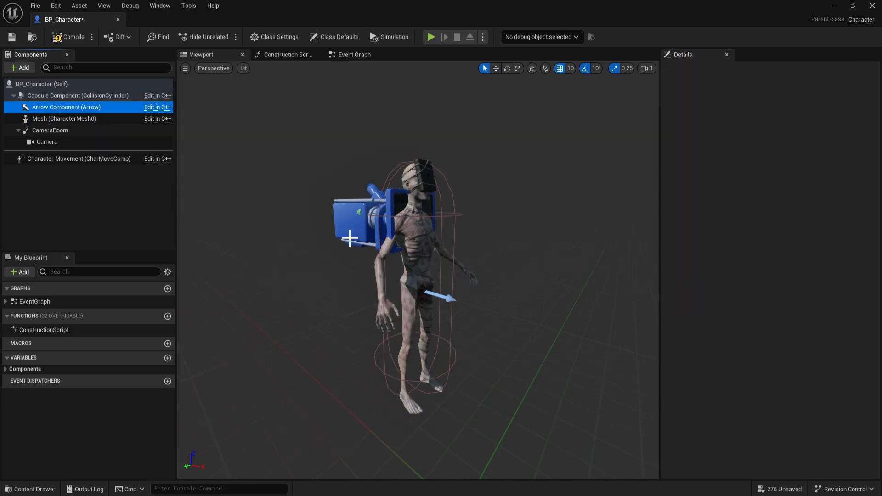
click(62, 119)
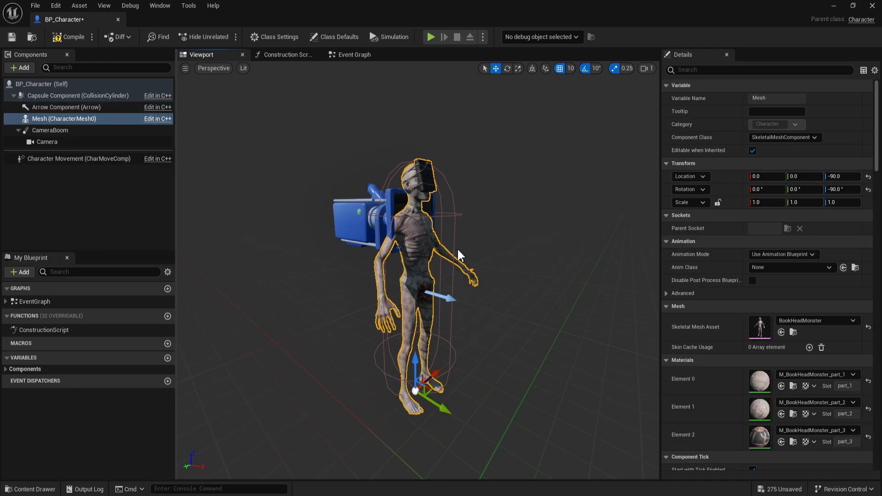
click(781, 254)
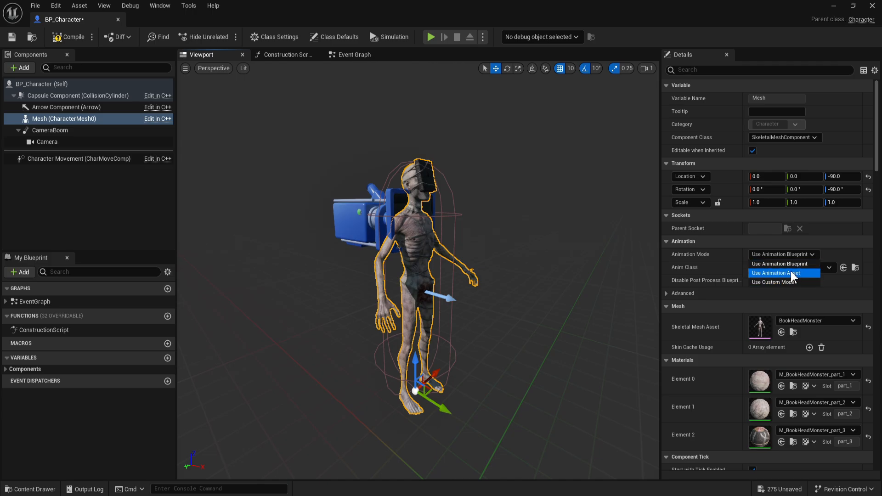
click(790, 274)
click(813, 270)
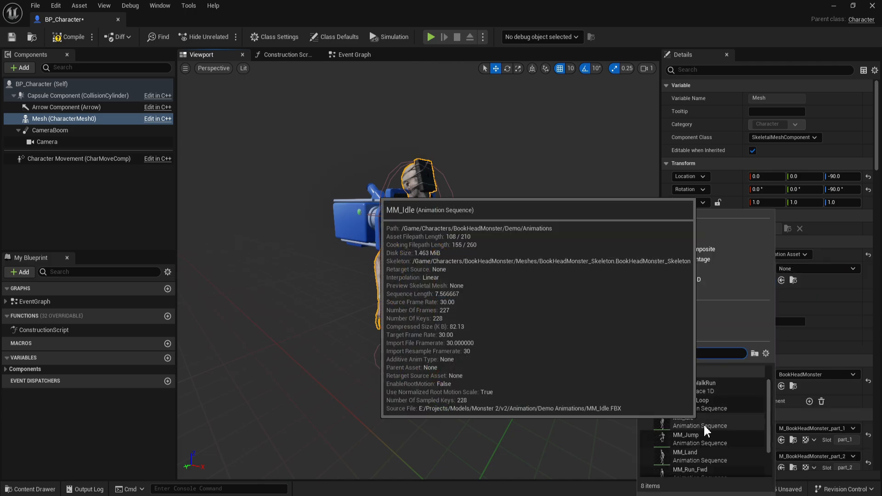
click(706, 431)
Preview MM_Run_Fwd as the mesh's animation to play and switch back to MM_Idle
click(808, 268)
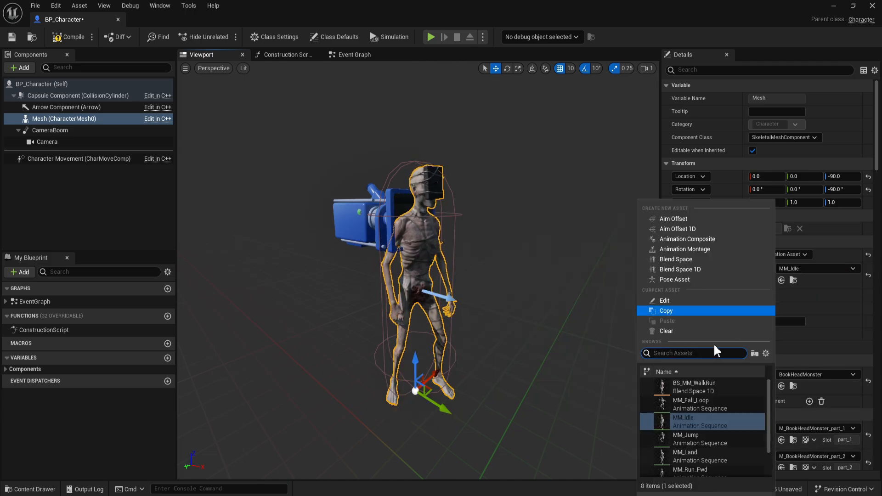
scroll(708, 436, down, 2)
click(703, 450)
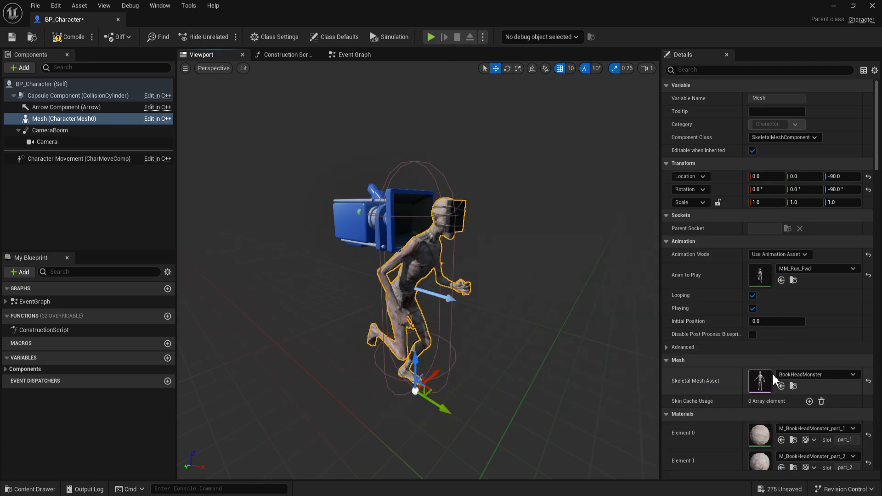
click(808, 270)
click(701, 420)
Play-test the level with the new character mesh and stop the session
drag(559, 6, 545, 352)
key(alt+p)
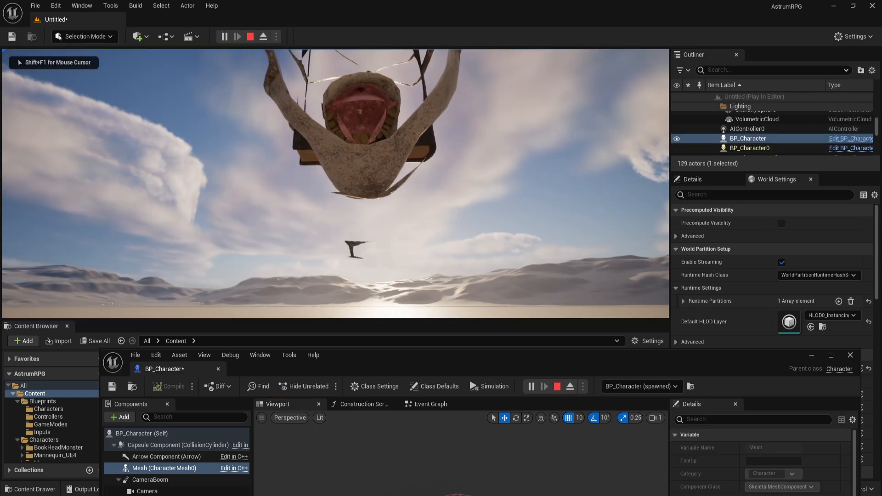
key(Escape)
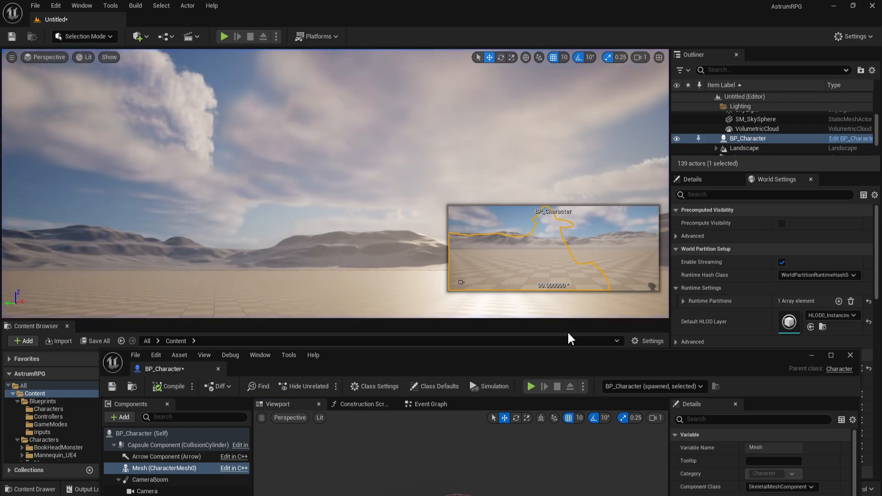
Return to BP_Character and set the CameraBoom's Target Arm Length to 400
drag(555, 358, 544, 2)
click(53, 141)
click(52, 130)
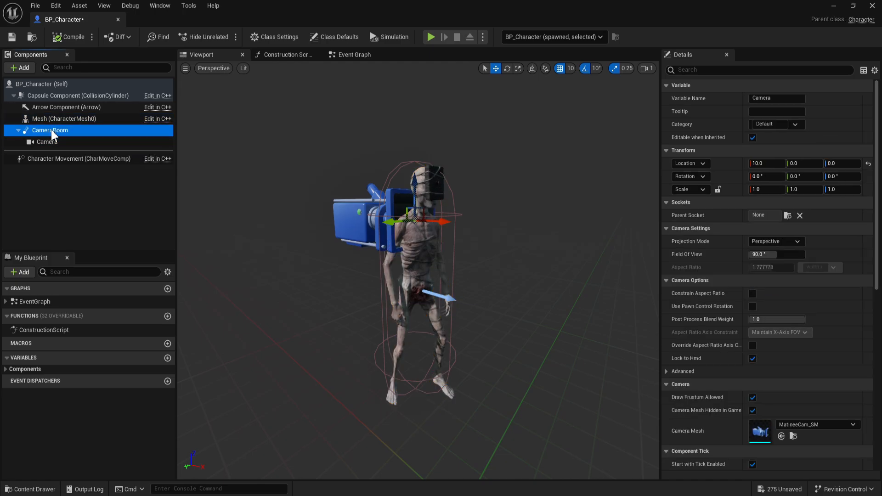
click(767, 242)
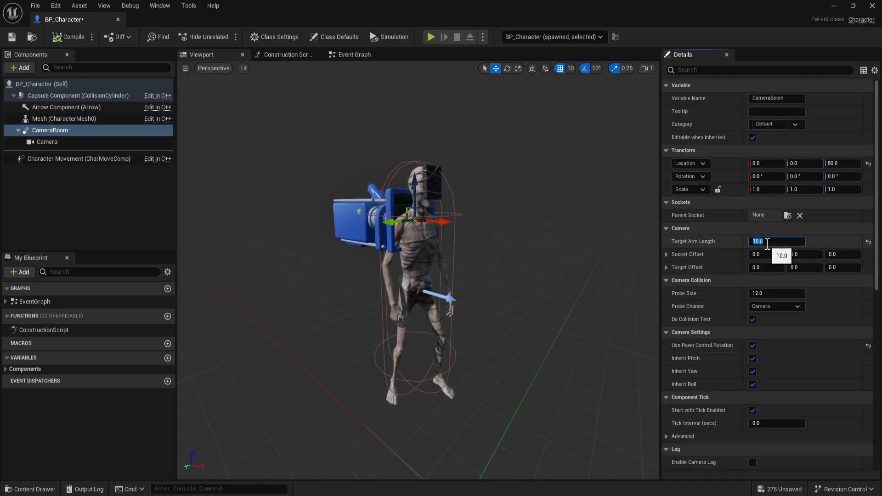
text(400)
key(Return)
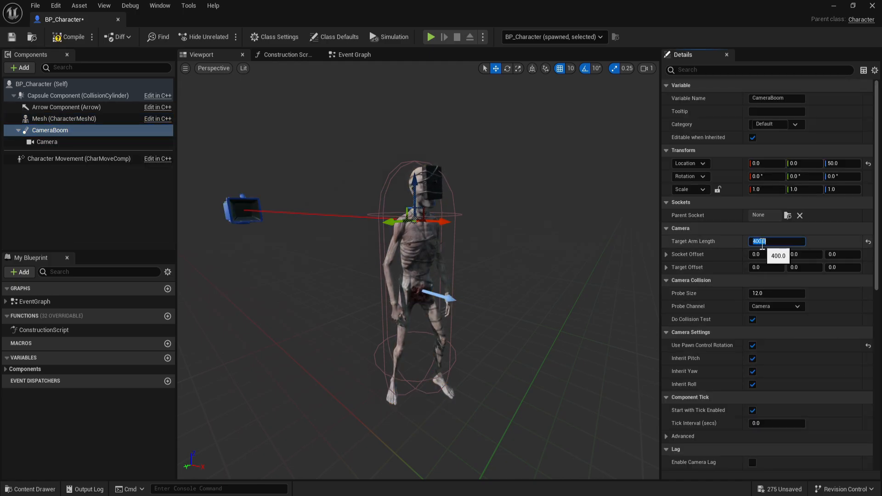
Return to the level editor and play-test the character with the third-person camera distance, ending the session after the check
click(833, 6)
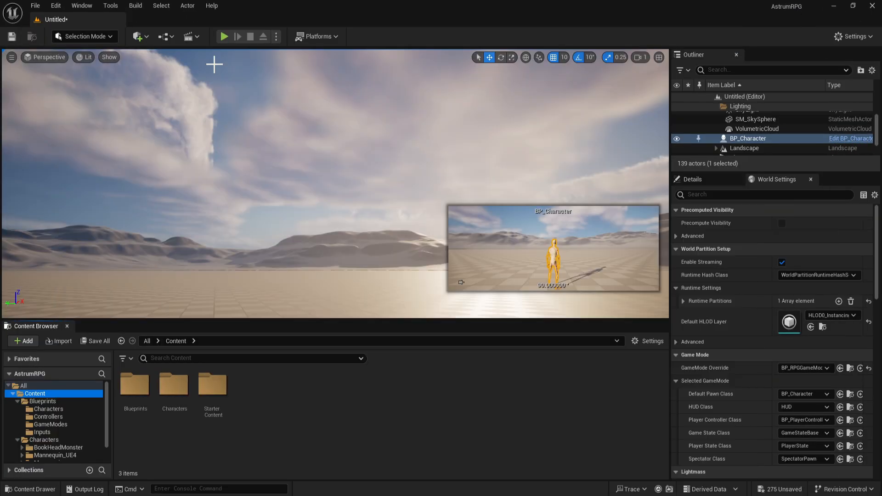
click(360, 249)
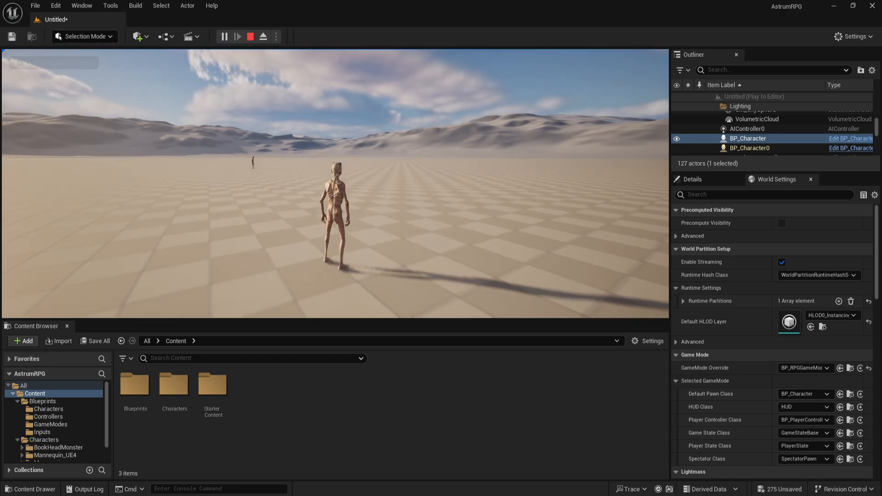
key(shift+F1)
key(Escape)
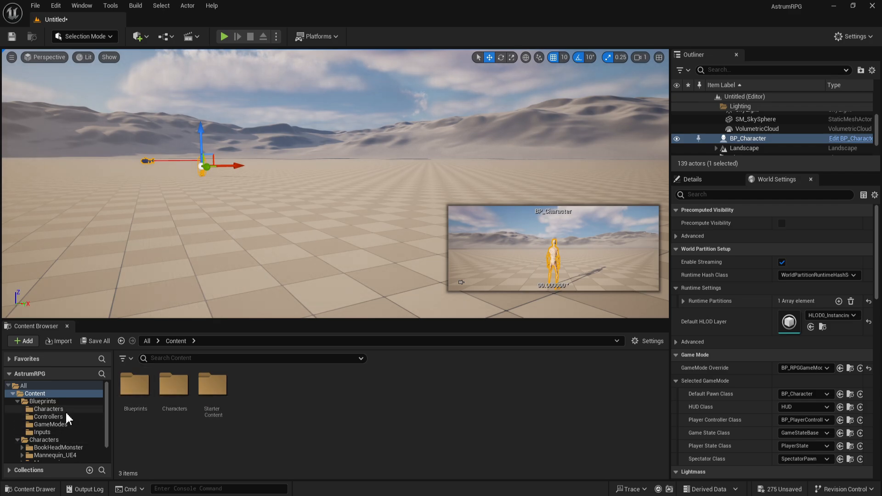
Open the Animations folder inside Content > Characters > Mannequins
scroll(60, 429, down, 2)
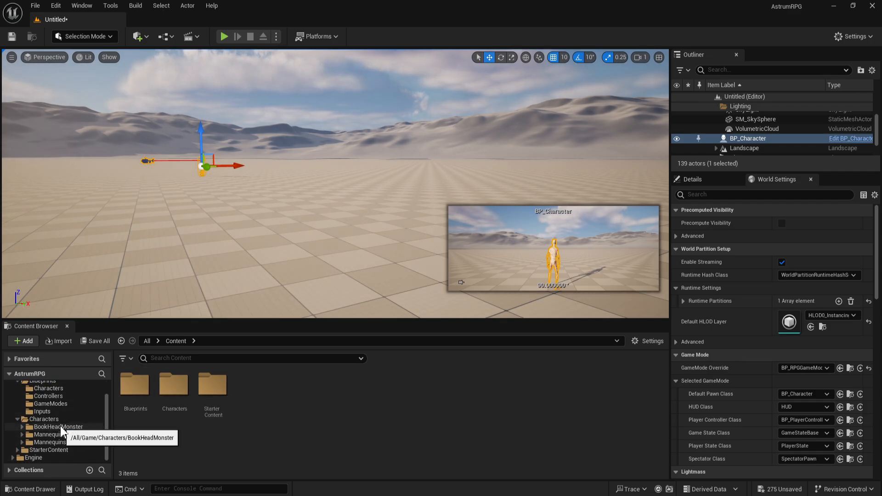
double_click(59, 442)
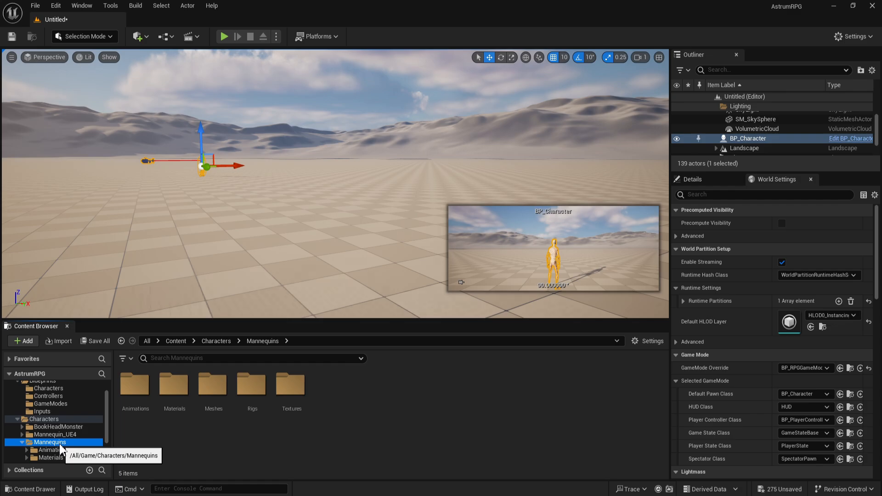
click(137, 388)
double_click(138, 388)
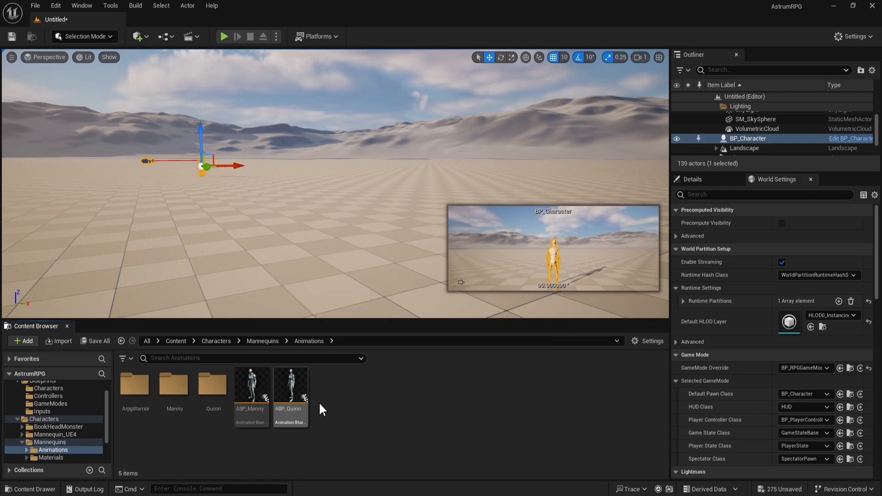
Create an Animation Blueprint in the Animations folder for the specific skeleton SK_Mannequin
right_click(357, 396)
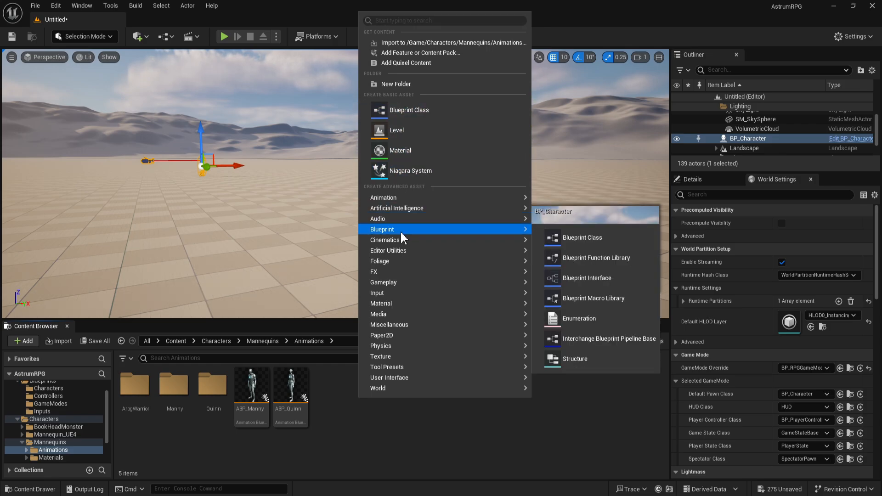
mouse_move(490, 219)
mouse_move(493, 199)
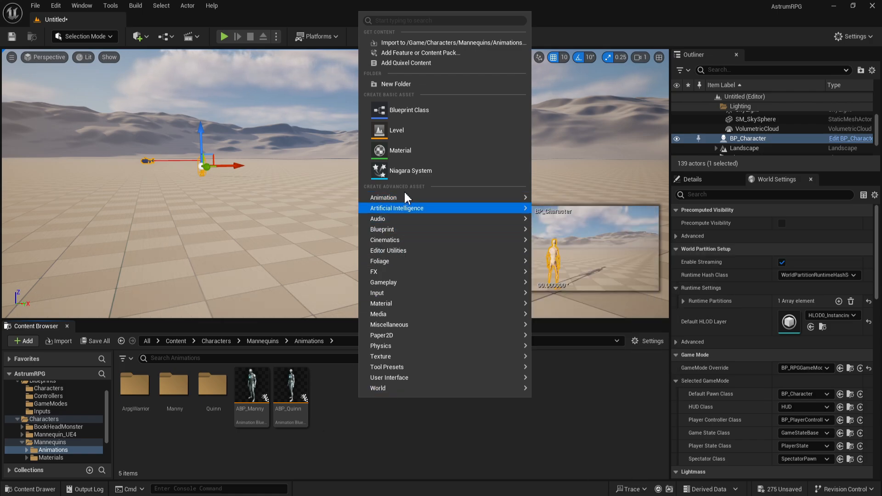
mouse_move(406, 198)
click(562, 233)
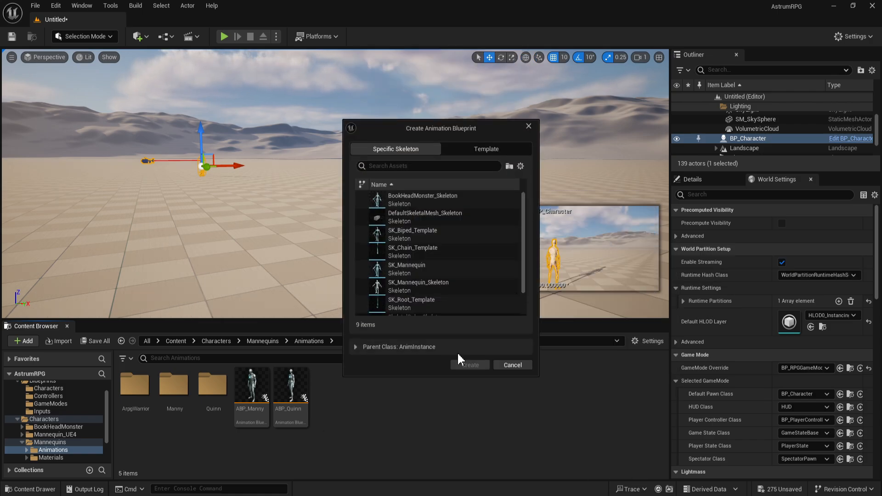
scroll(438, 292, down, 2)
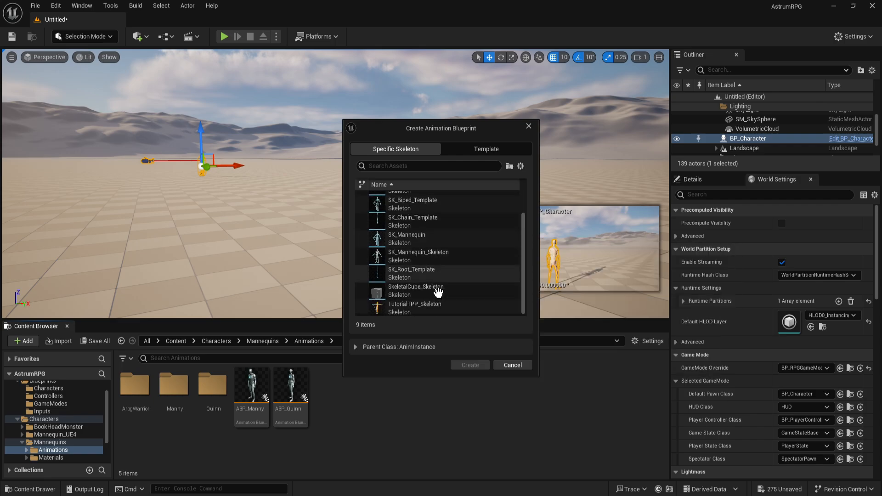
click(418, 237)
click(471, 365)
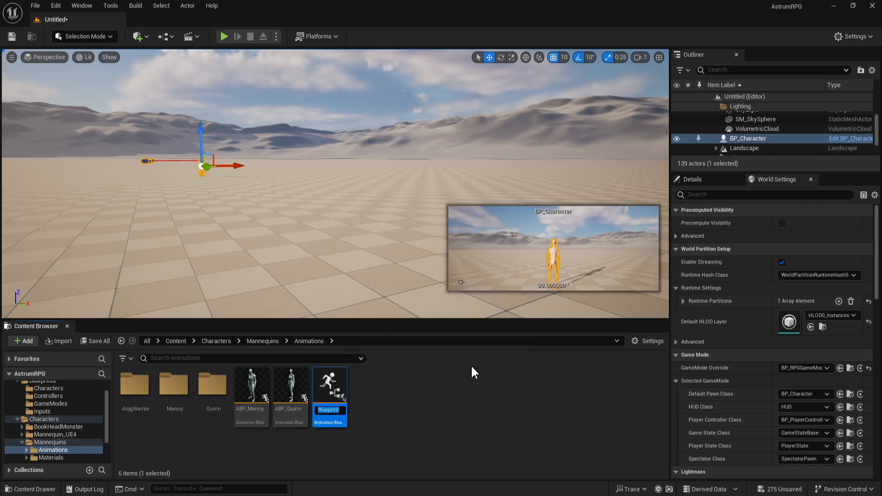
Name the new Animation Blueprint ABP_Play
text(AB)
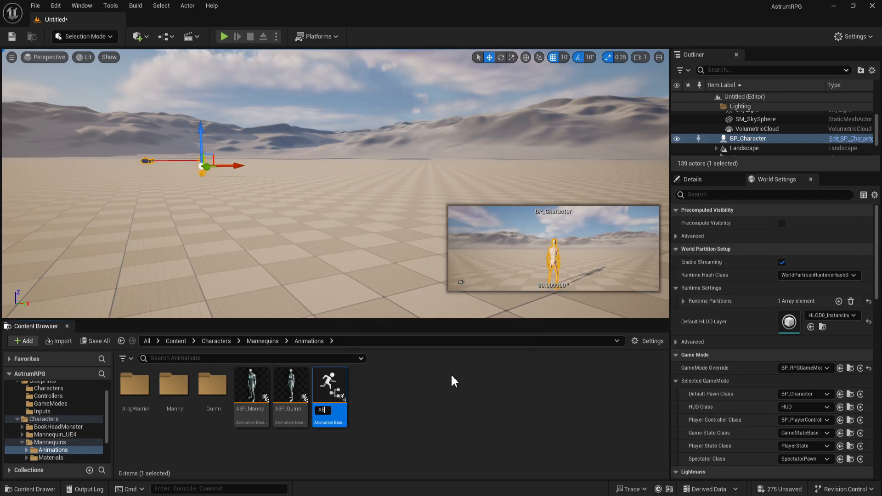
text(P_)
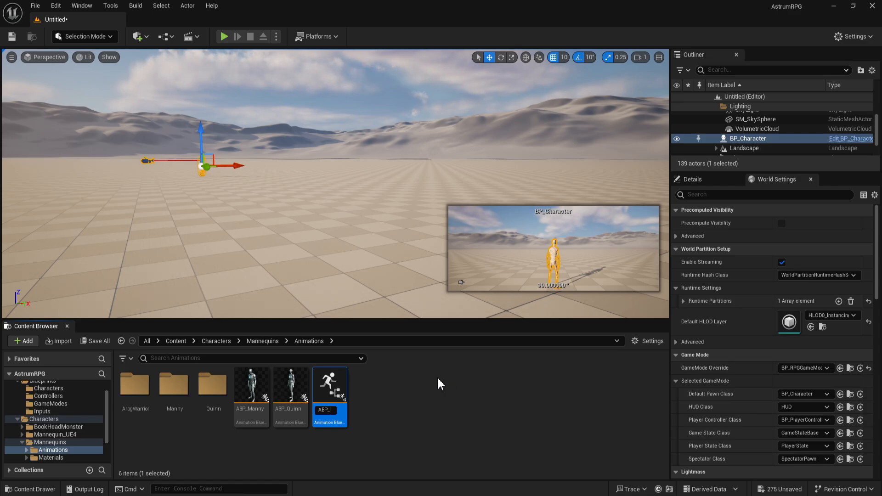
text(Play)
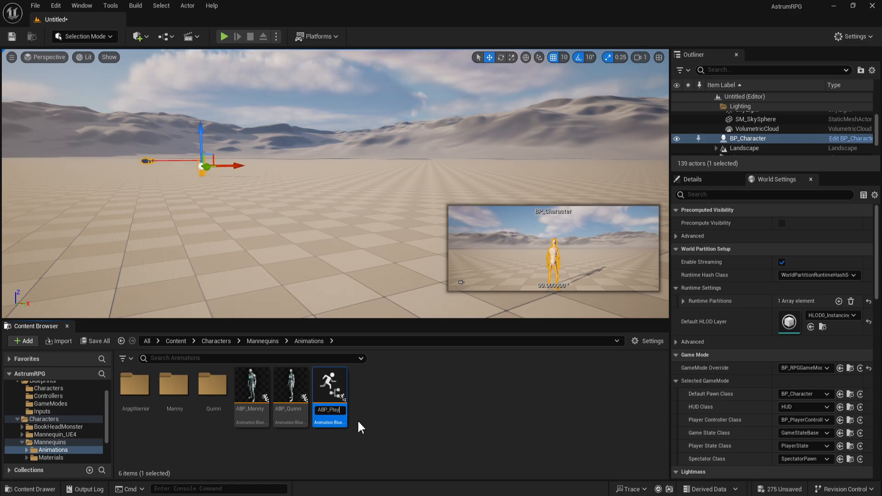
key(Return)
Delete the Demo and Maps folders from Content > Characters > BookHeadMonster, confirming the deletion
click(54, 427)
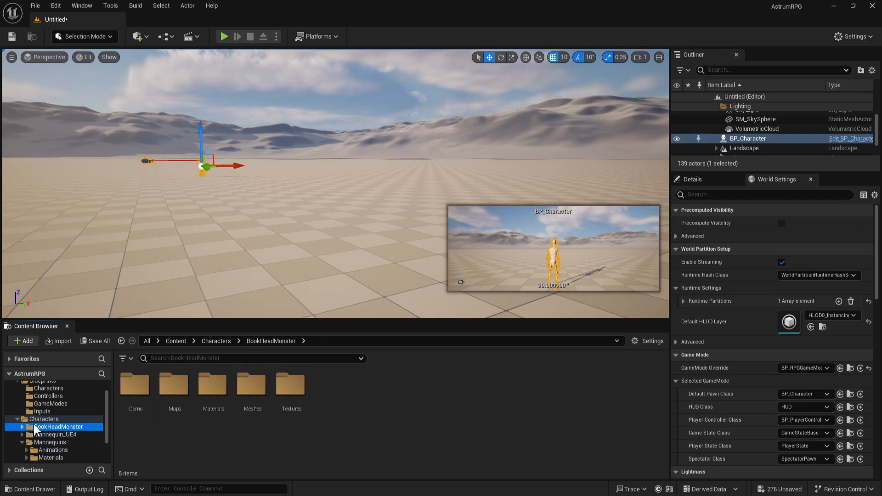
click(138, 386)
ctrl+click(174, 383)
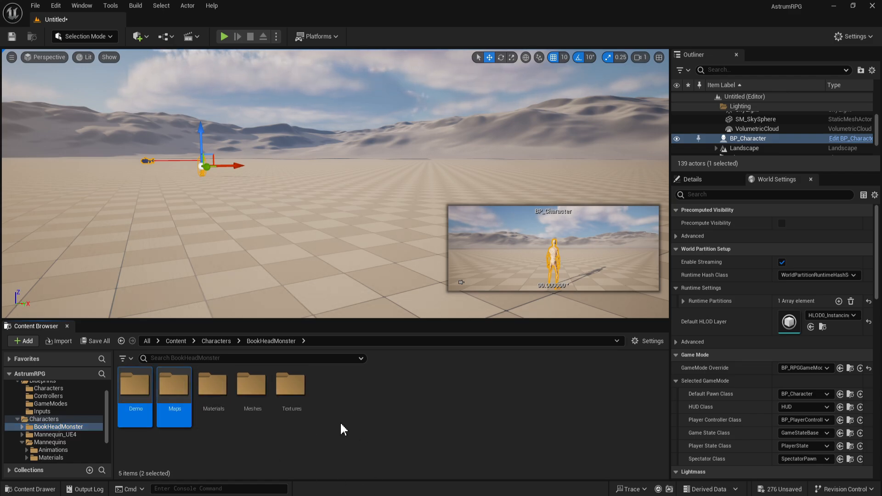
right_click(169, 393)
click(211, 302)
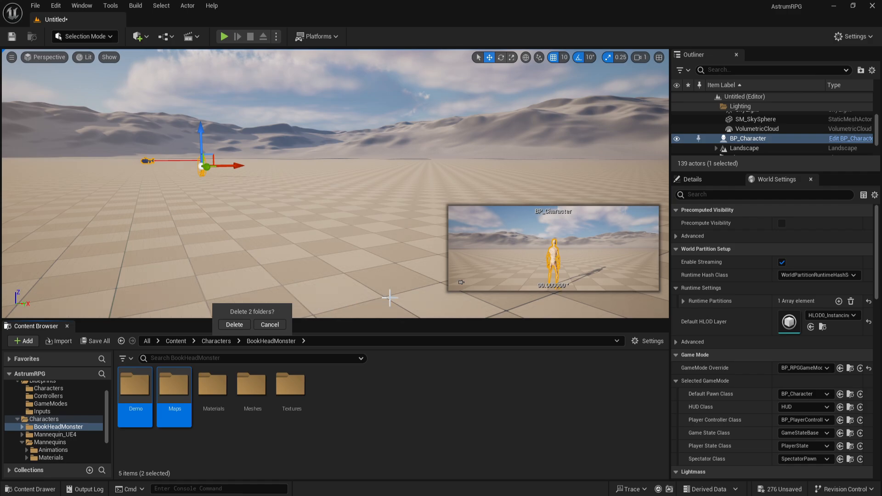
click(234, 324)
click(391, 409)
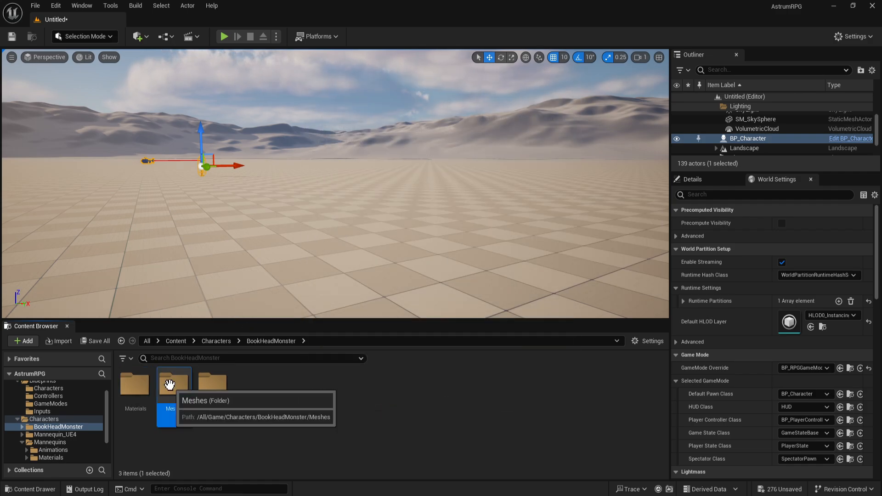
Start assigning a skeleton to the BookHeadMonster skeletal mesh in its Meshes folder and select SK_Mannequin from Characters > Mannequins
double_click(174, 386)
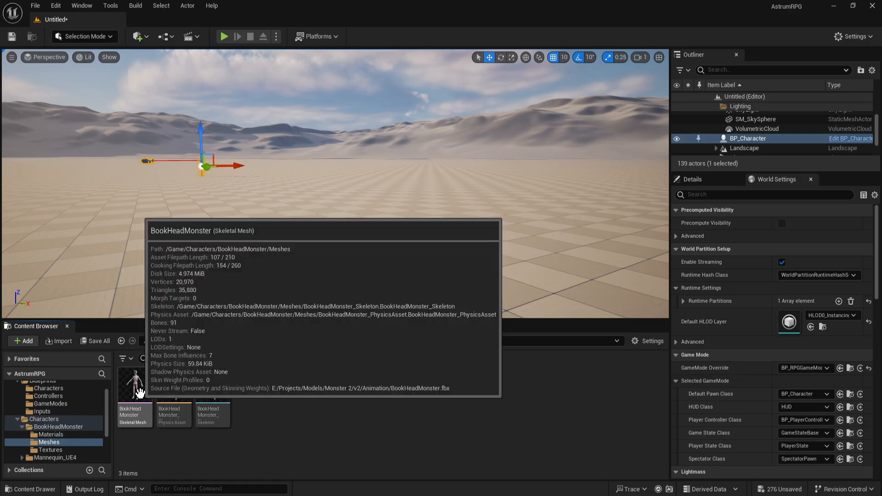
right_click(140, 393)
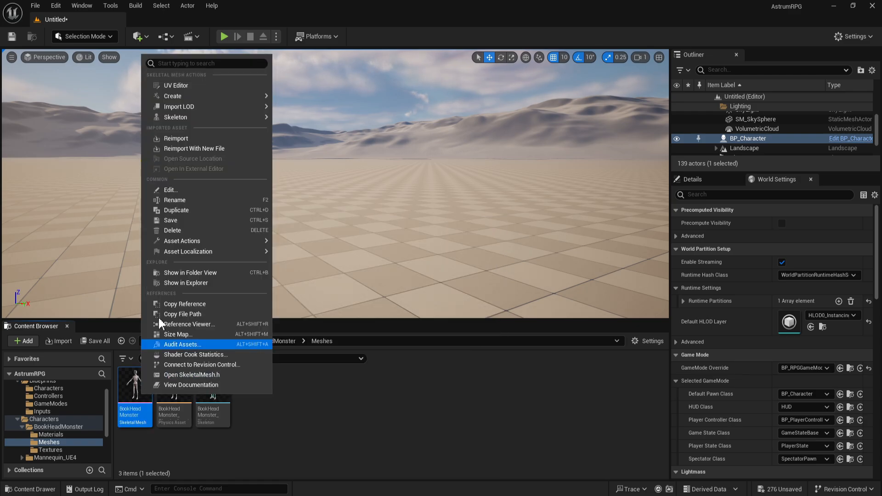
mouse_move(216, 119)
click(304, 142)
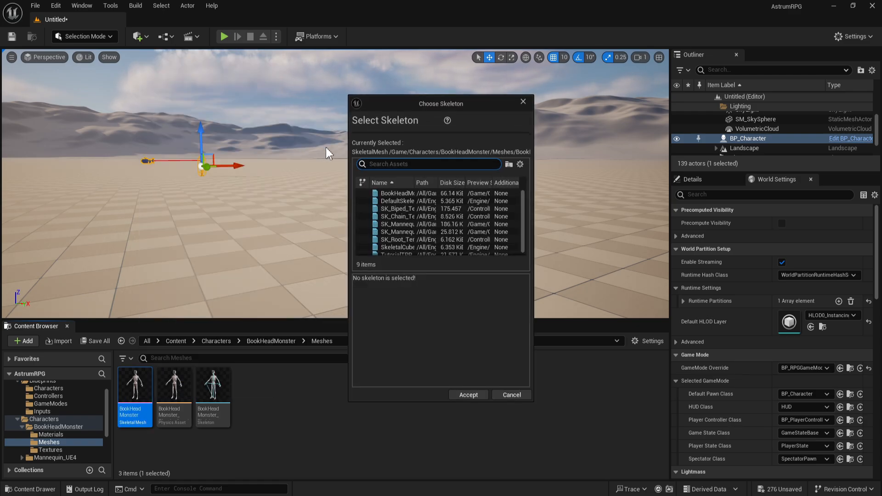
drag(538, 236, 643, 233)
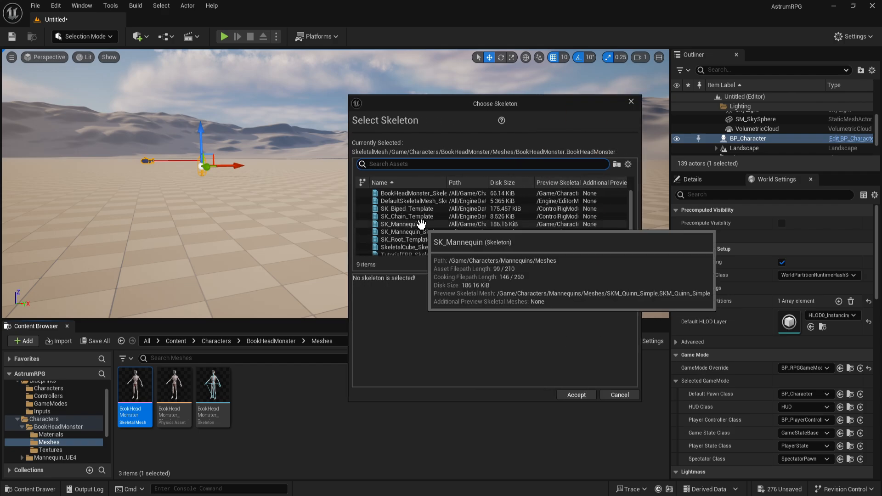
click(421, 224)
Review the bone matching for SK_Mannequin, accept the skeleton, and merge the bones jaw_01 and jaw_02 into it
scroll(502, 358, down, 3)
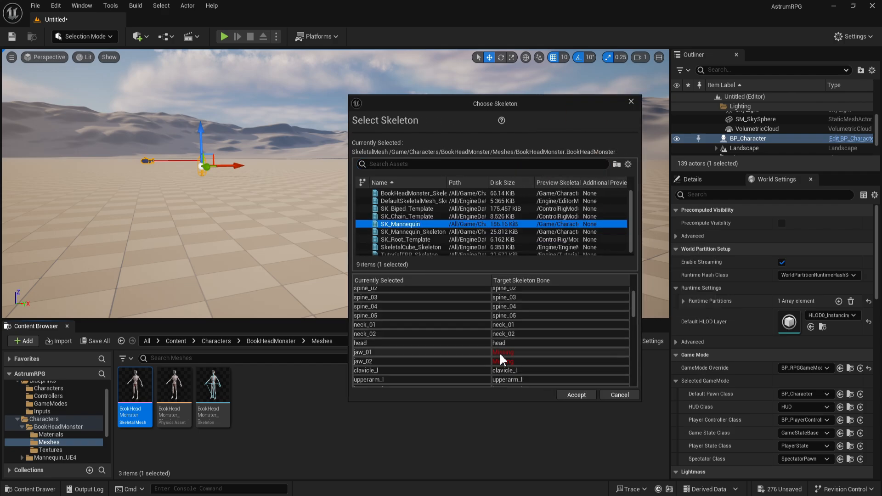
scroll(519, 342, down, 10)
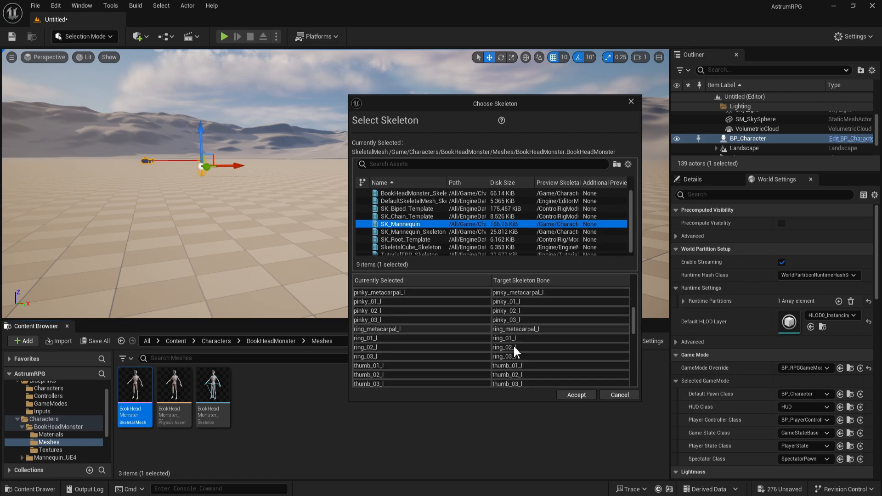
scroll(522, 349, down, 10)
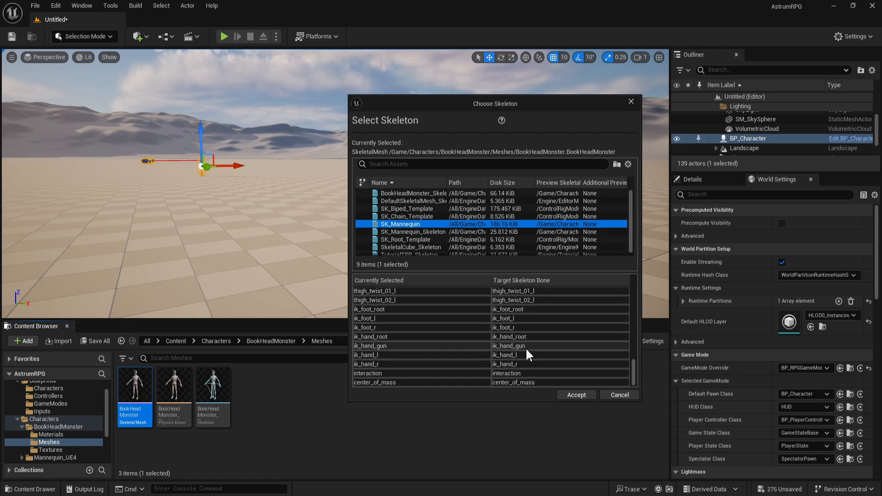
click(633, 387)
drag(634, 390, 626, 289)
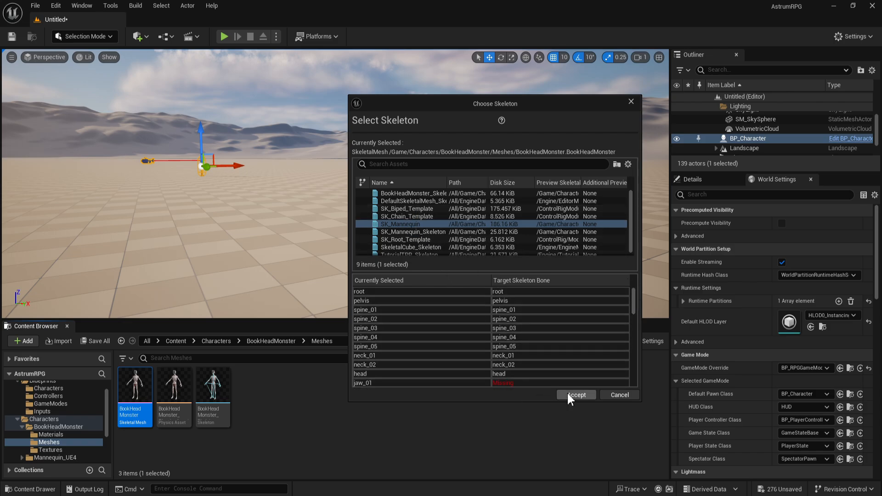
mouse_move(394, 223)
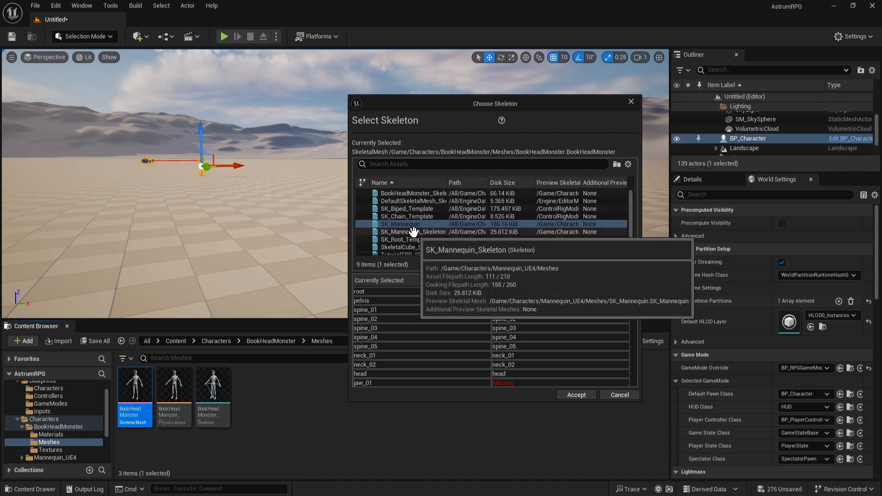
click(574, 394)
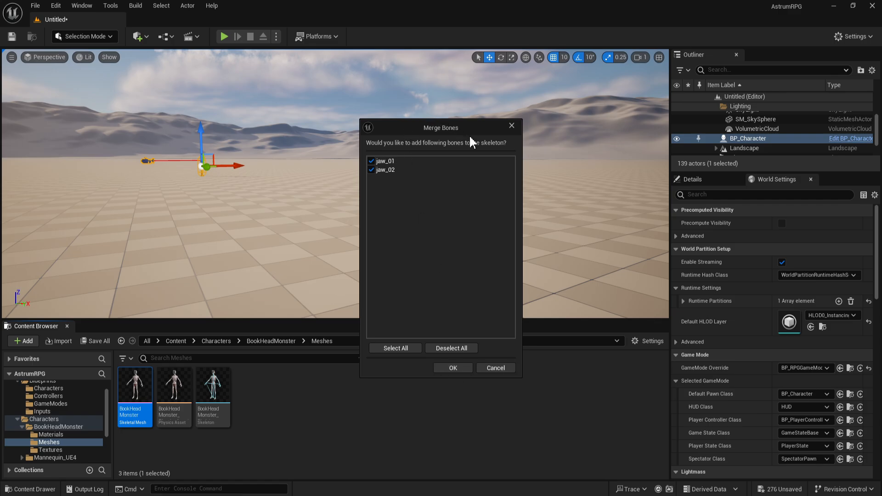
click(454, 368)
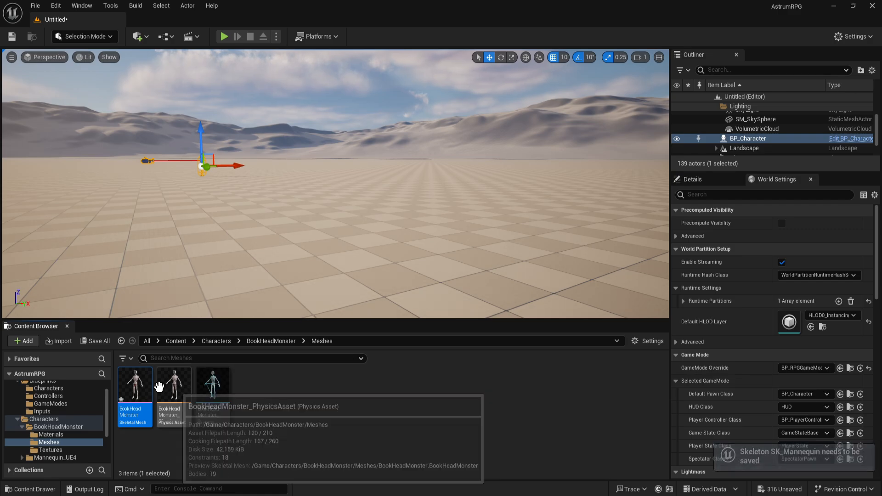
Open the BookHeadMonster skeletal mesh, check which skeleton it uses, and close its editor
double_click(148, 394)
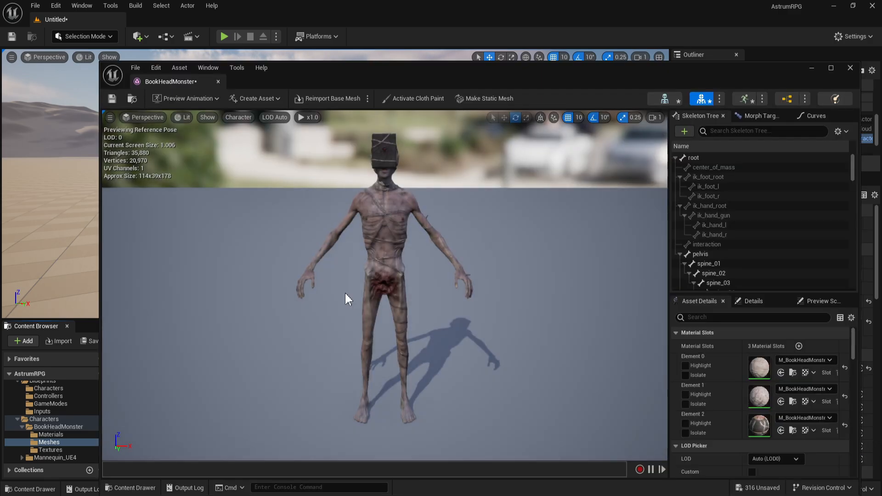
click(663, 99)
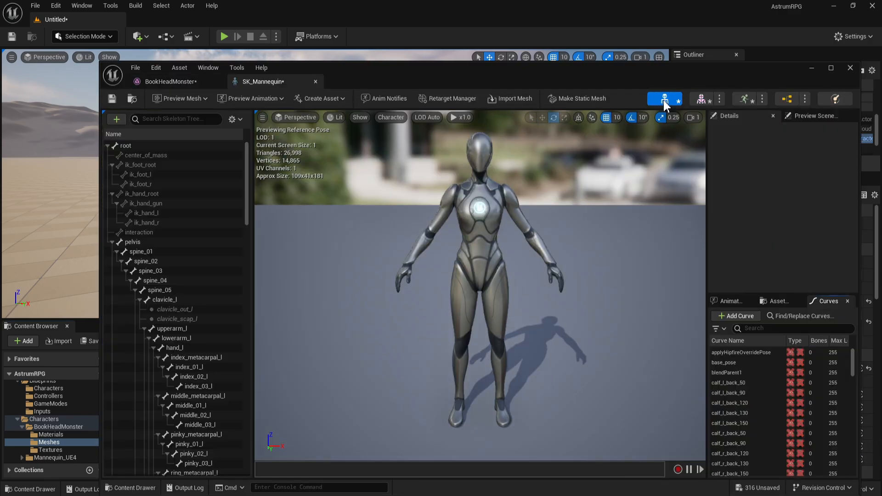
click(701, 99)
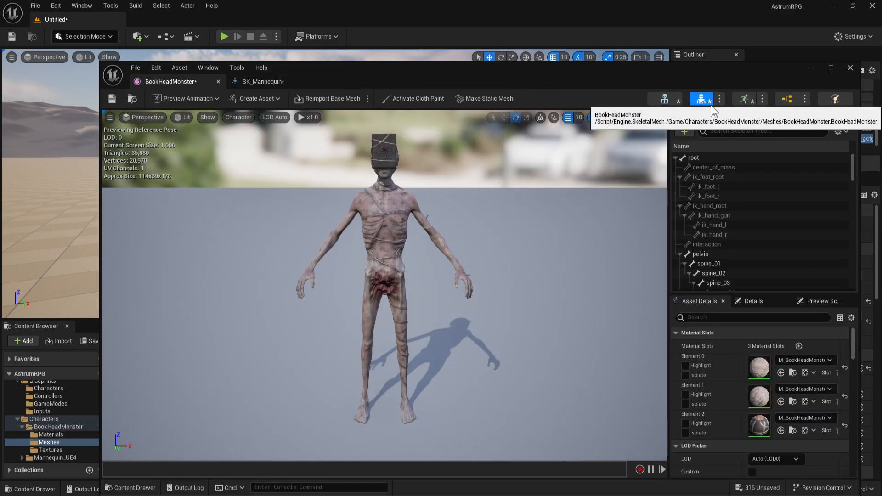
click(850, 67)
Force delete the BookHeadMonster_Skeleton asset from the BookHeadMonster Meshes folder
click(219, 386)
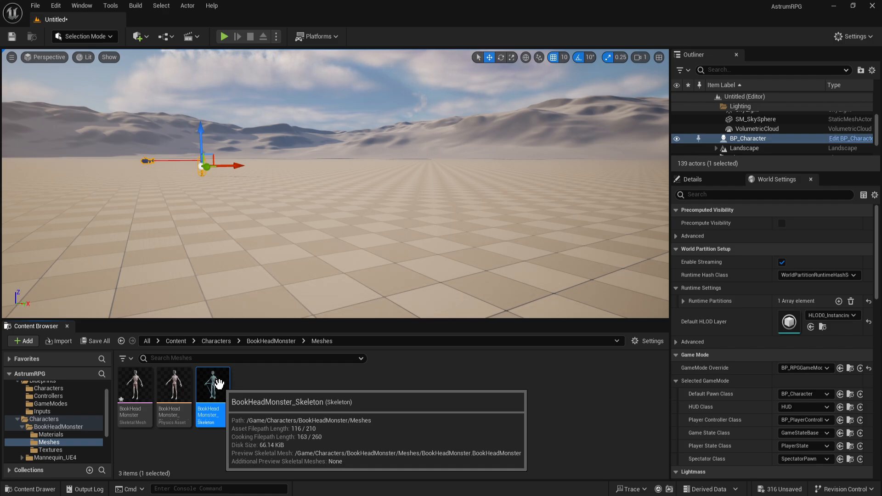
key(Delete)
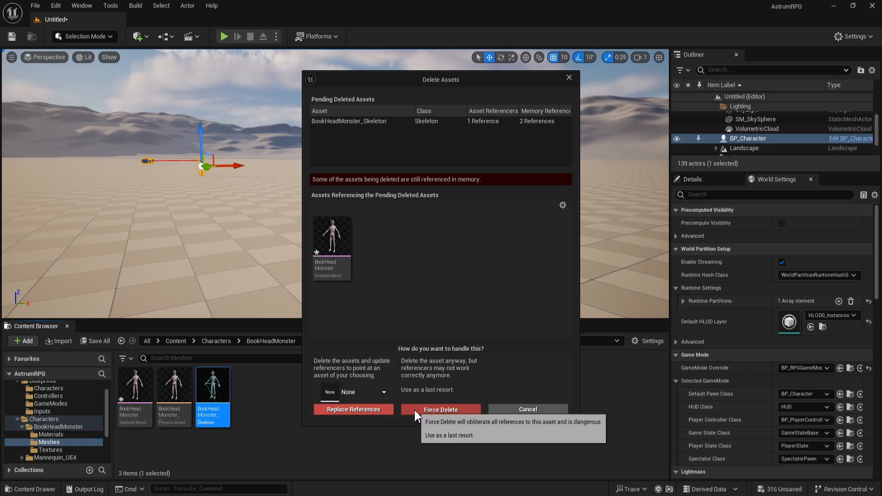
click(440, 409)
click(135, 395)
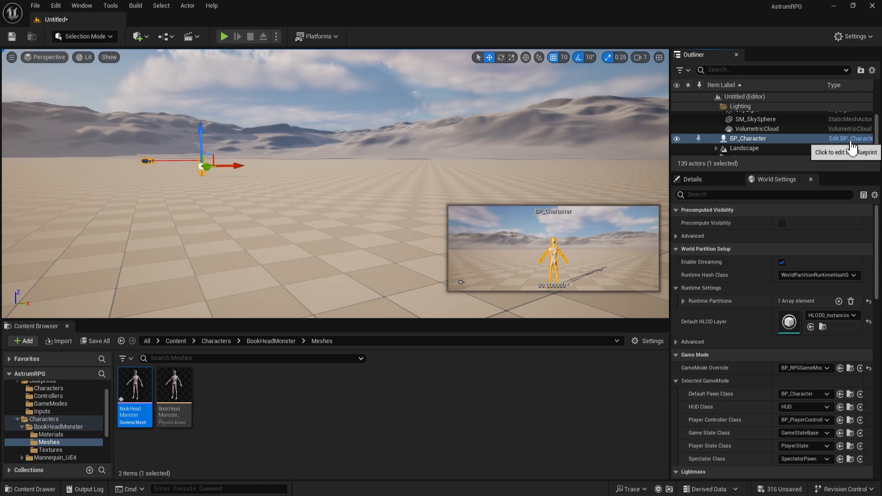
Open the BP_Character blueprint for editing and show its Mesh component in the 3D preview
click(850, 139)
drag(639, 82, 565, 6)
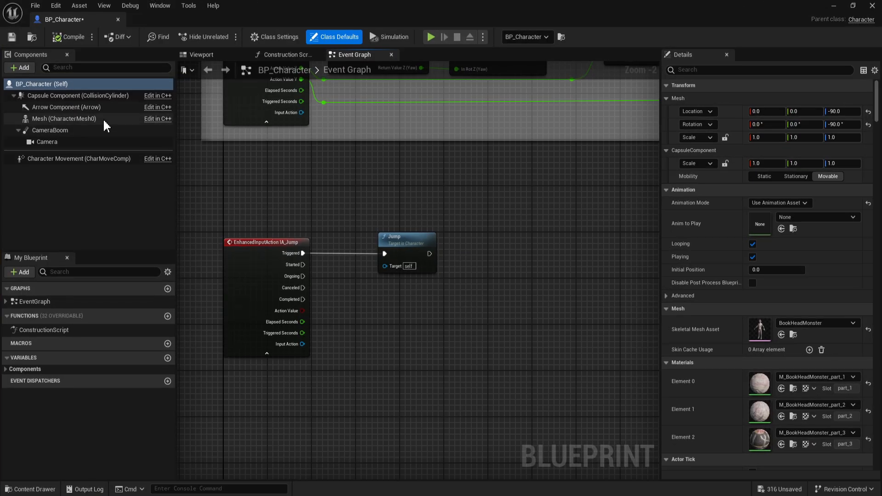
click(107, 119)
click(202, 55)
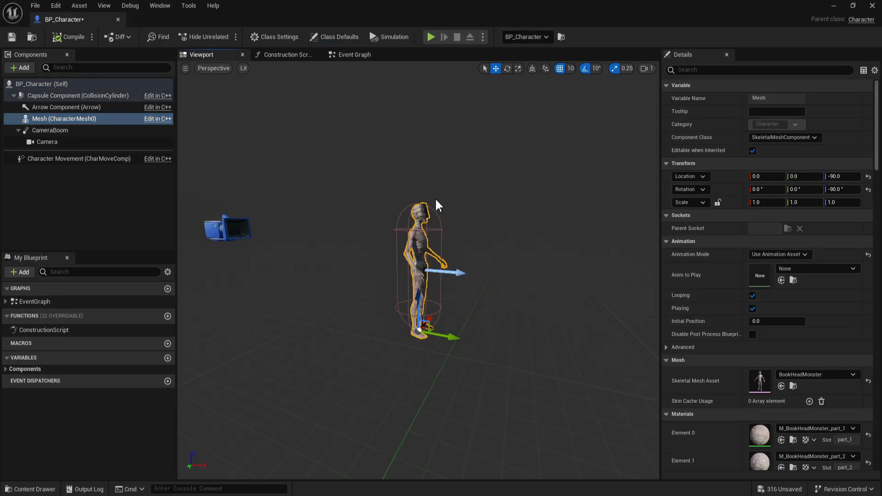
Try ARPG_Warrior_Anim_UE_Airborne and several ARPG_Warrior attack animations as the mesh's Anim to Play, and reset the property to None
click(815, 269)
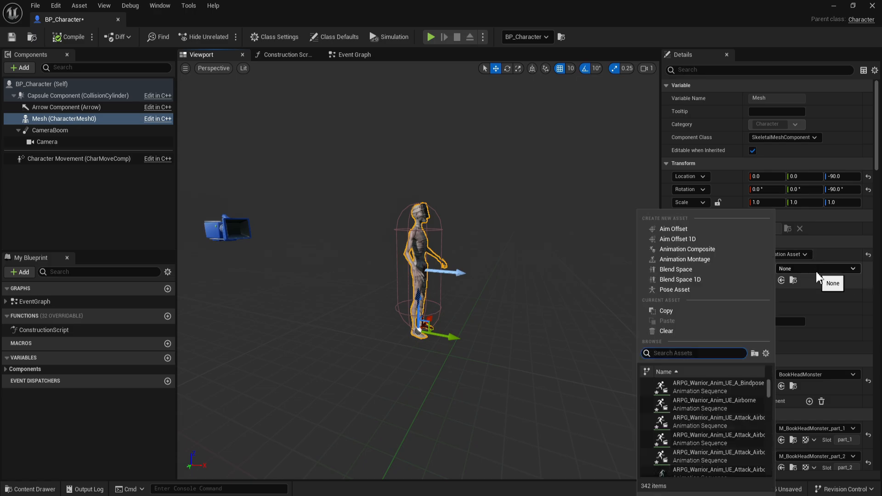
click(703, 400)
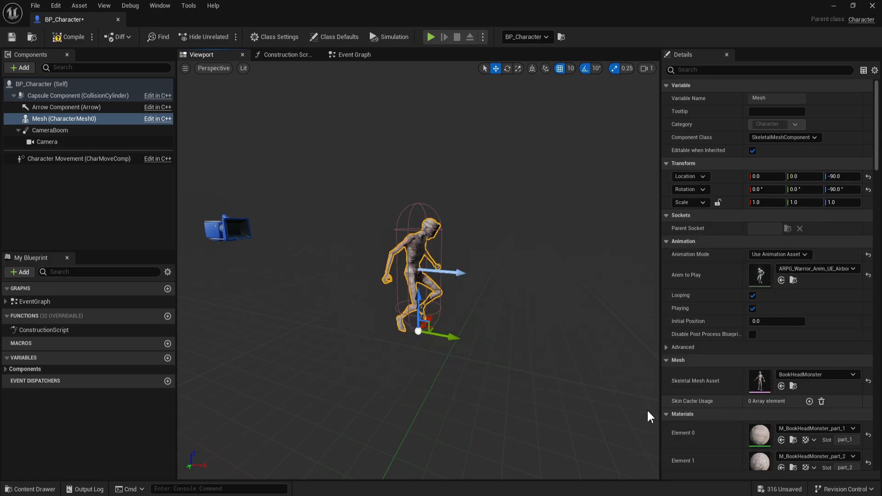
click(831, 269)
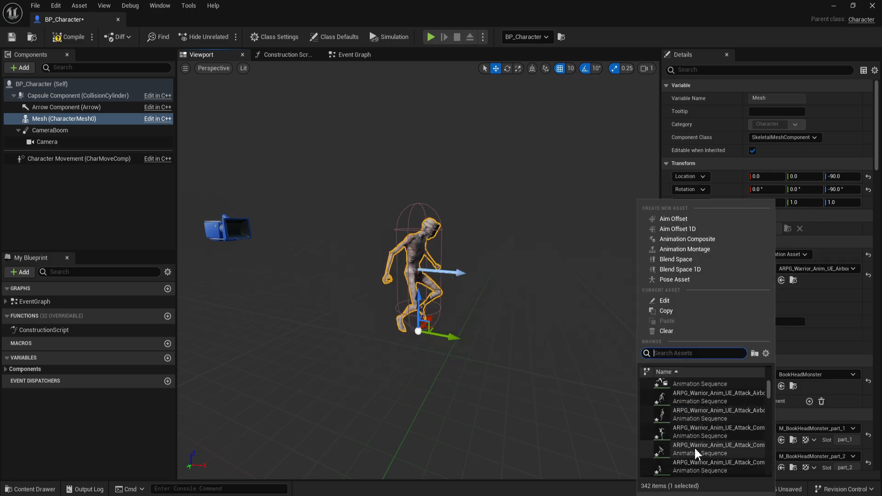
click(695, 446)
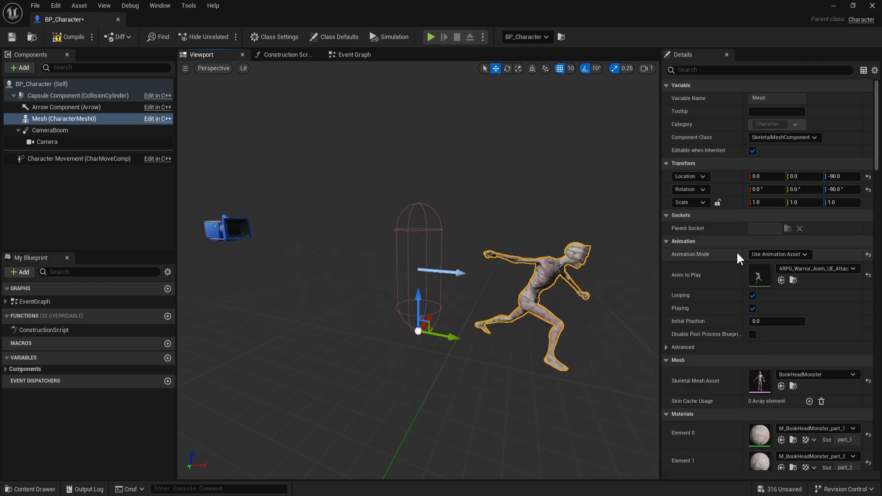
click(826, 269)
click(710, 407)
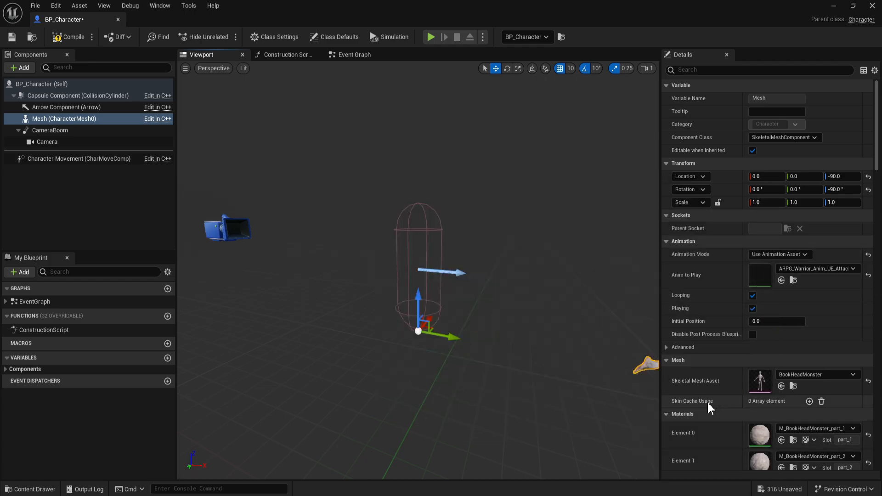
click(810, 269)
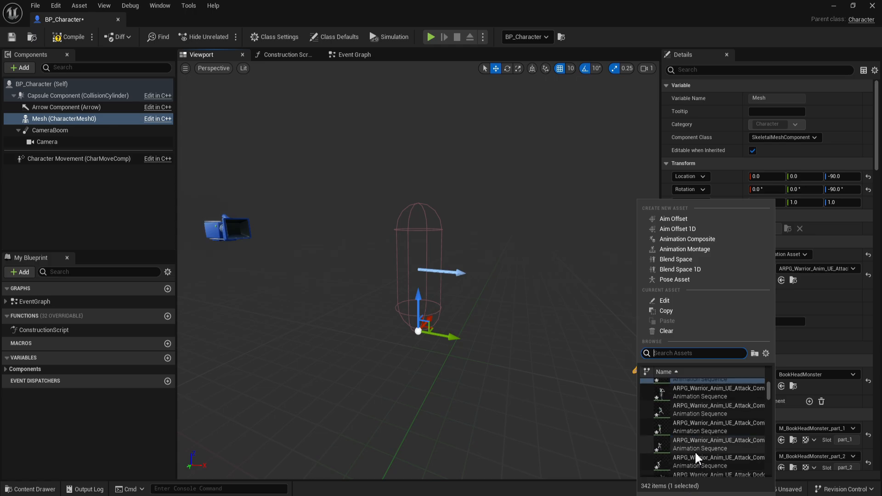
click(695, 458)
scroll(523, 326, down, 4)
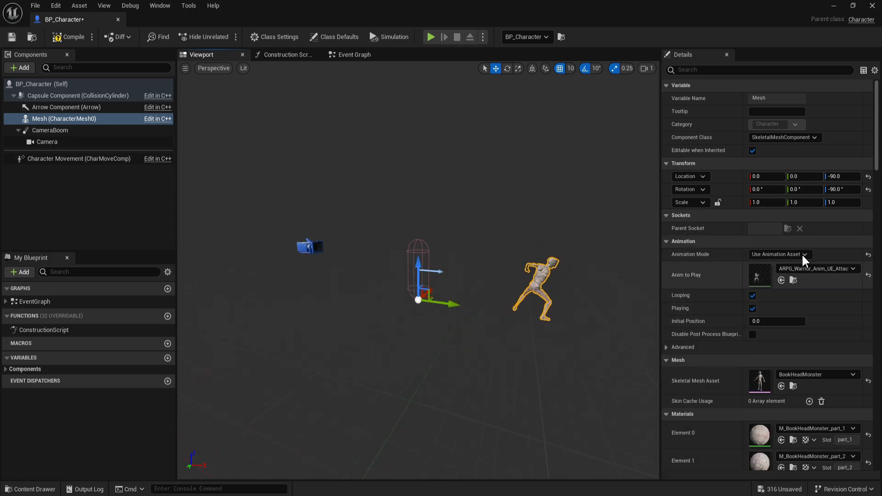
click(801, 268)
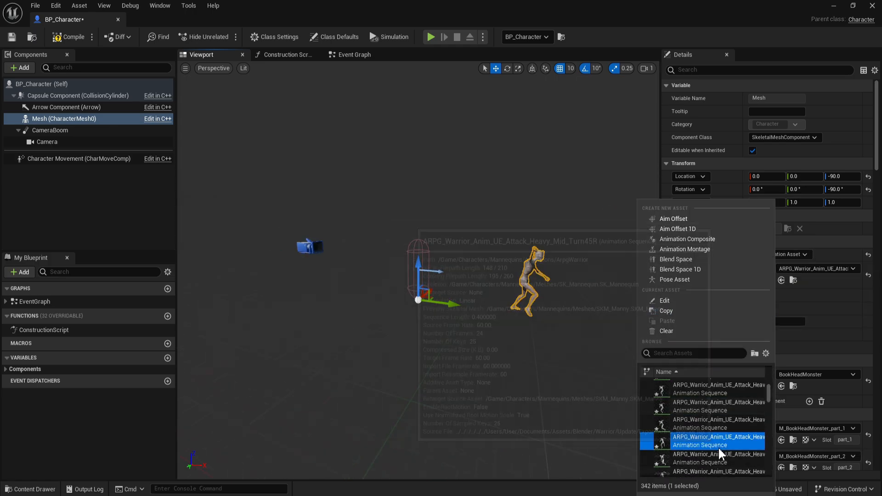
click(719, 448)
click(781, 280)
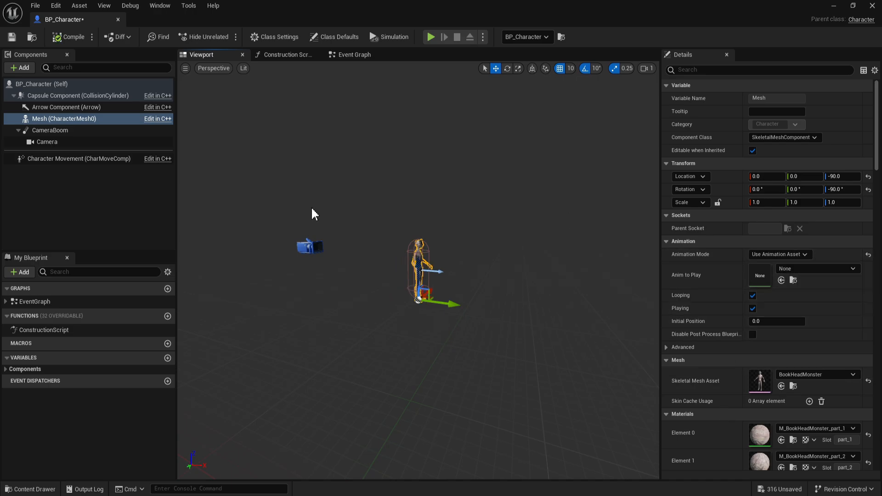
Set the mesh to Use Animation Blueprint with ABP_Player as its Anim Class, compile and save BP_Character, and close its editor
scroll(461, 291, up, 3)
click(804, 255)
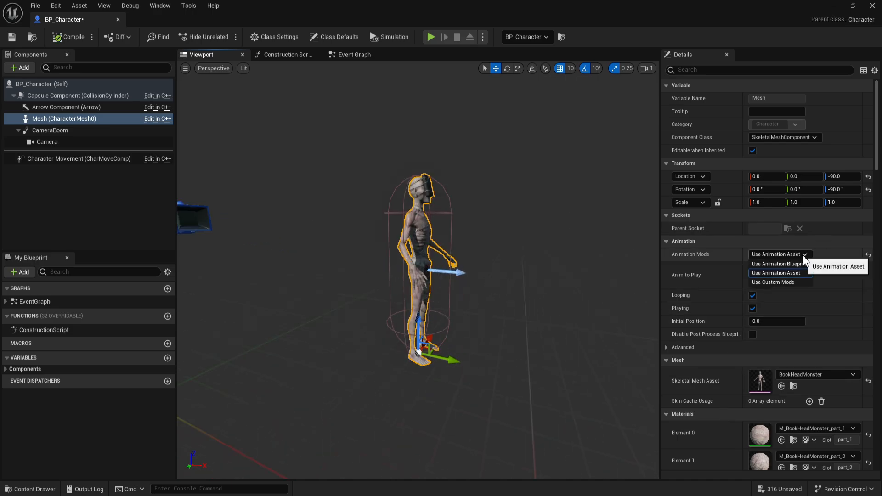
click(803, 262)
click(789, 255)
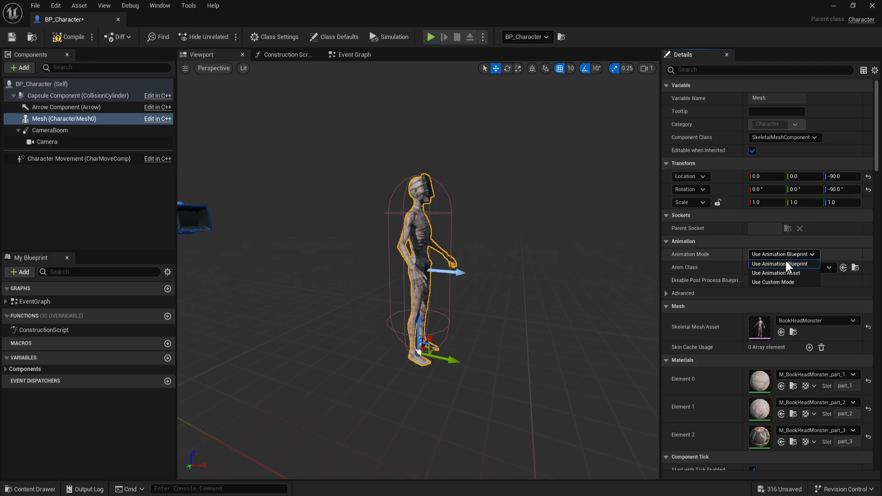
click(783, 263)
click(770, 267)
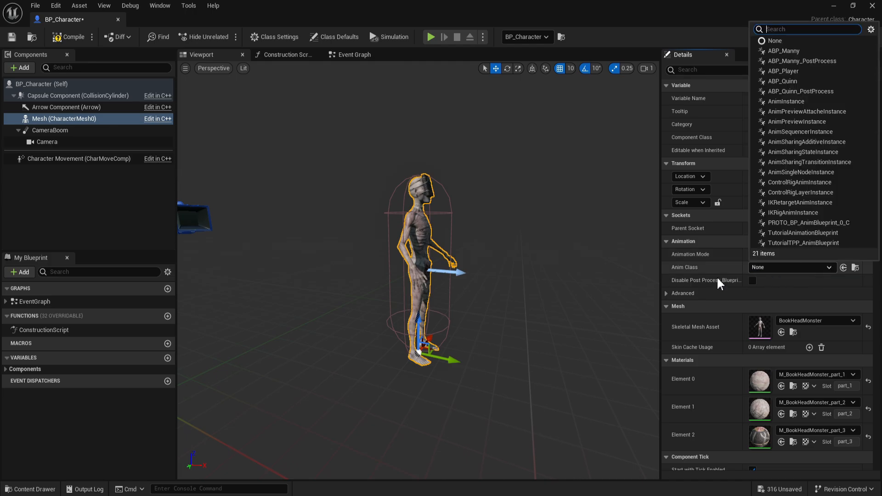
click(786, 71)
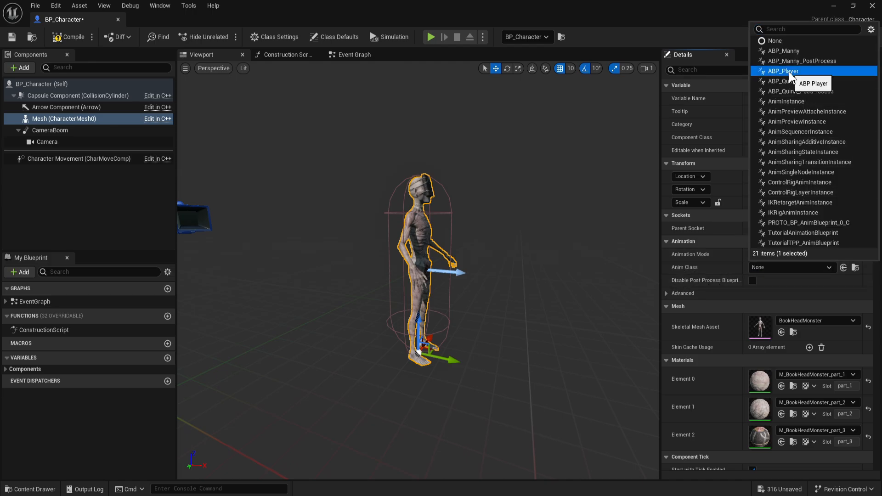
click(64, 36)
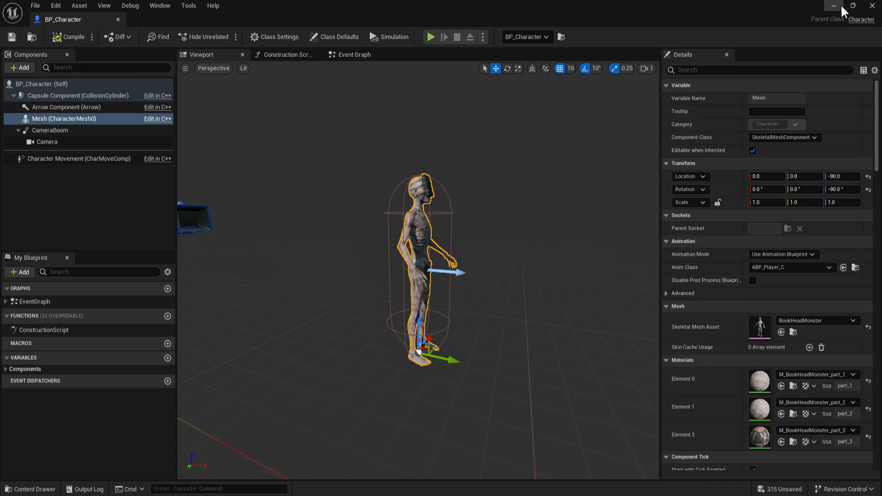
click(872, 5)
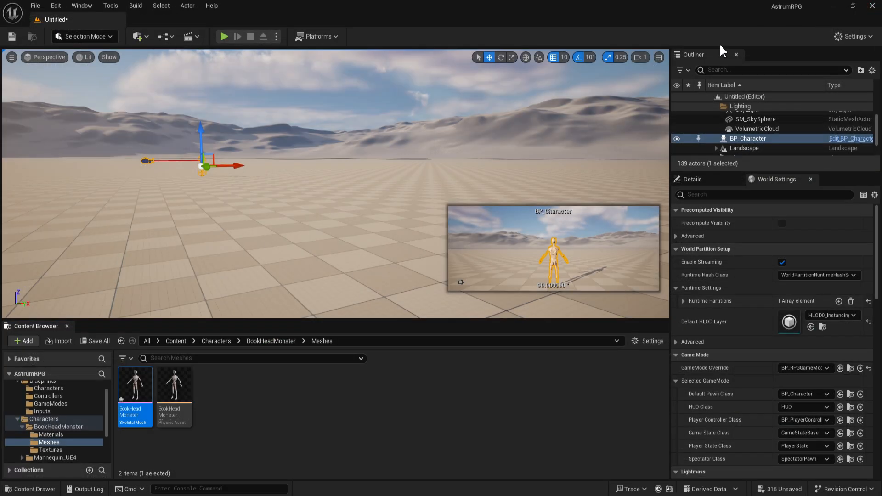
Open the ABP_Player Animation Blueprint from the Mannequins Animations folder and show its Event Graph
click(218, 440)
scroll(53, 420, down, 3)
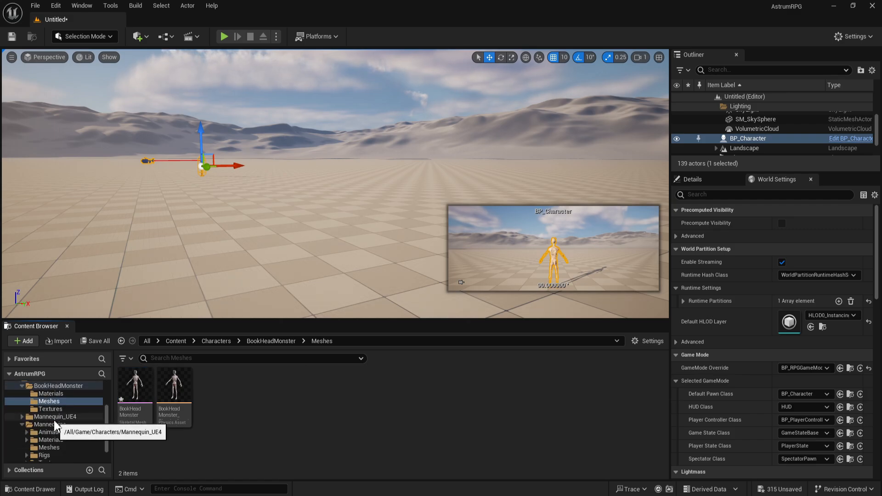
scroll(54, 423, down, 1)
click(51, 417)
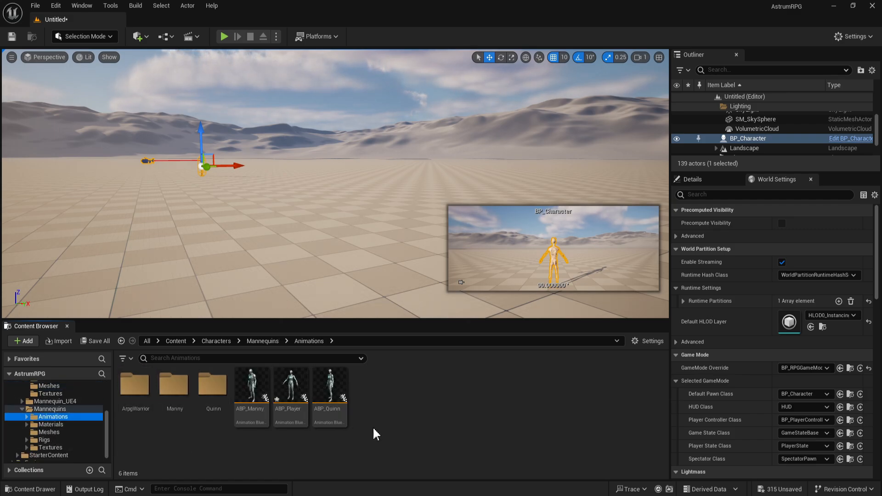
double_click(291, 390)
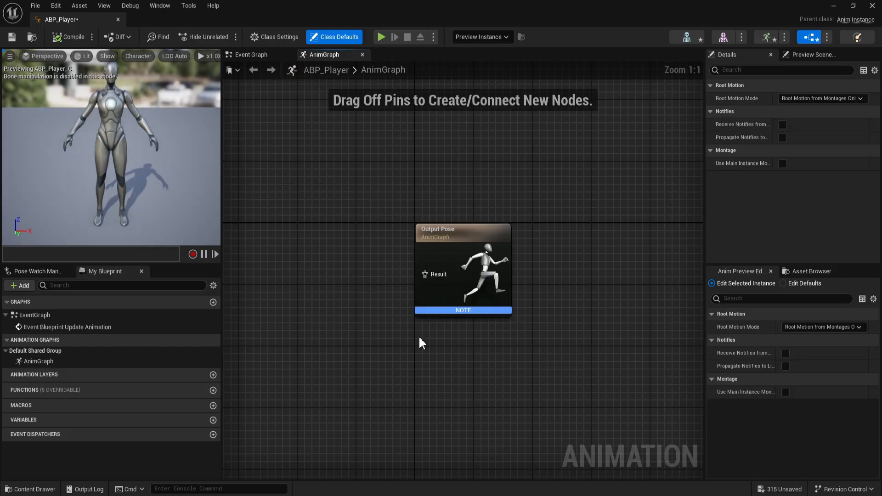
click(251, 55)
Open the ABP_Manny Animation Blueprint from the same Animations folder as a reference, in its own maximized window
drag(524, 8, 615, 76)
double_click(251, 388)
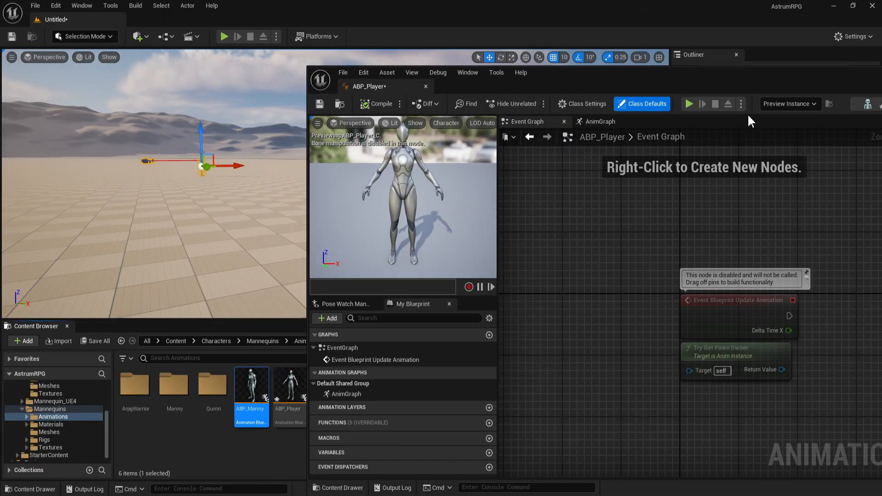
double_click(638, 82)
drag(177, 21, 344, 195)
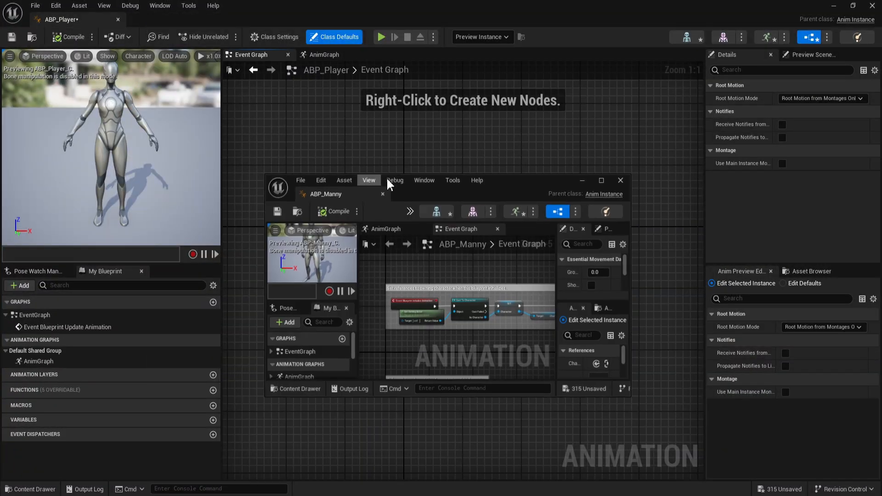
drag(494, 202, 466, 59)
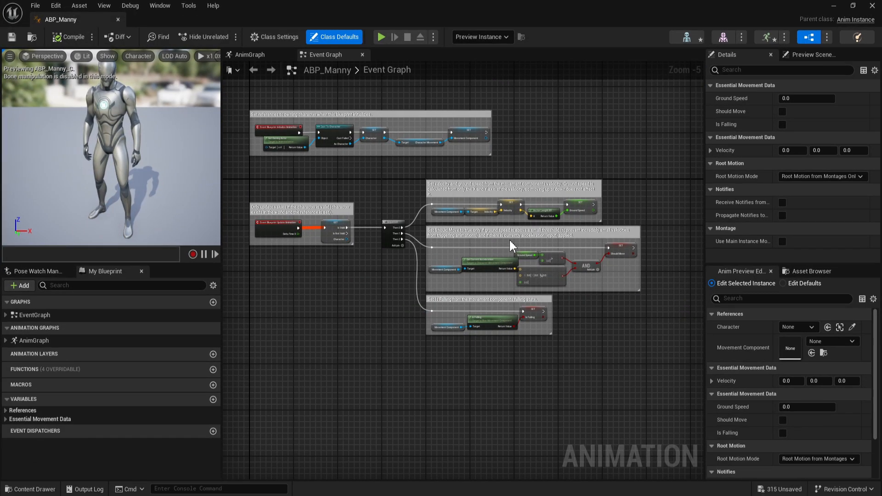
Examine ABP_Manny's Event Graph, including the character reference setup and the velocity, ground speed, Should Move and Is Falling sections
right_drag(345, 221, 415, 308)
scroll(436, 262, up, 2)
right_drag(491, 271, 419, 214)
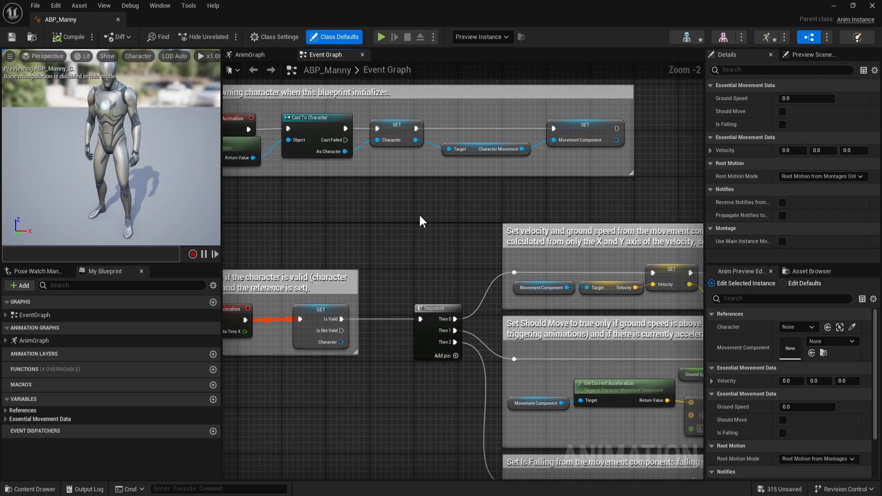
scroll(419, 215, down, 2)
right_drag(498, 252, 439, 219)
scroll(683, 223, up, 2)
click(288, 175)
click(283, 162)
drag(342, 162, 505, 215)
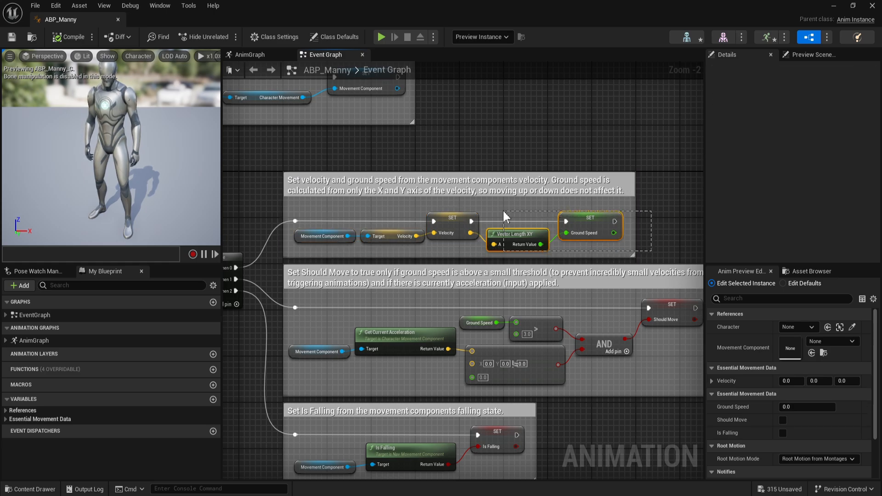
drag(602, 220, 616, 221)
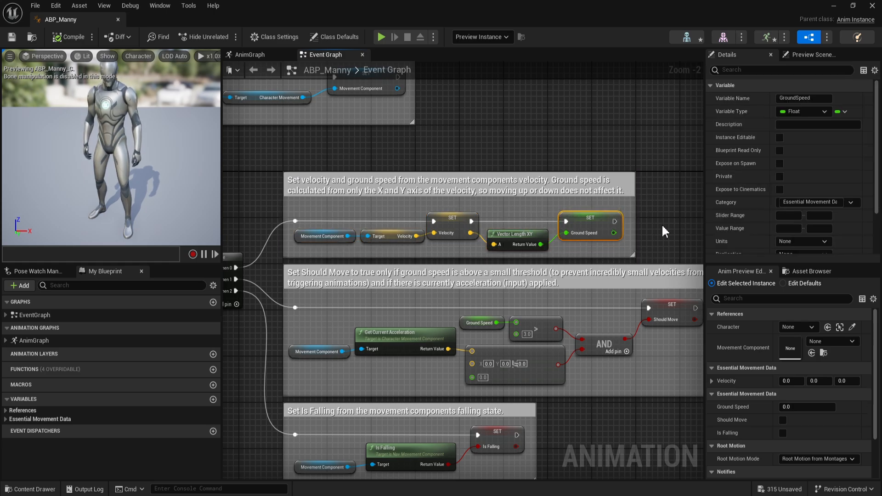
click(652, 224)
scroll(483, 223, down, 3)
drag(640, 341, 605, 229)
drag(634, 174, 377, 309)
drag(418, 207, 590, 203)
right_drag(504, 340, 652, 266)
scroll(652, 265, up, 2)
drag(669, 328, 418, 181)
right_drag(432, 144, 506, 286)
scroll(489, 240, down, 2)
right_drag(541, 218, 526, 257)
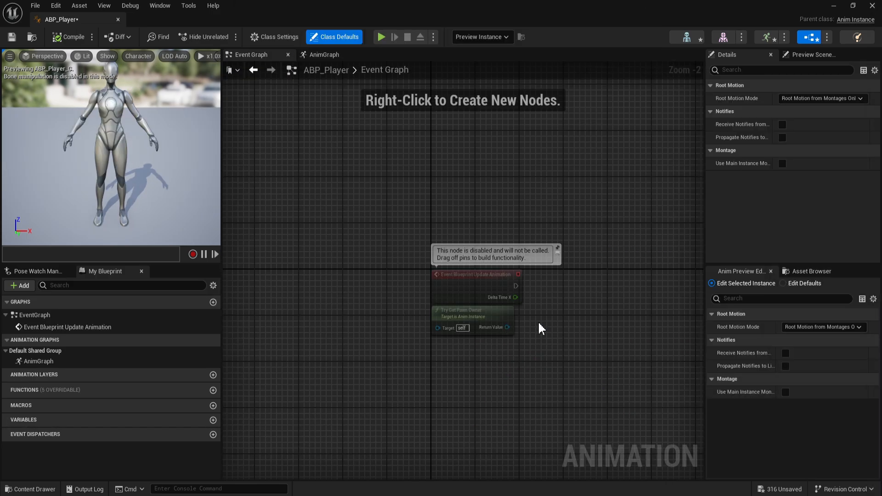
Add an Event Blueprint Initialize Animation node above the Update Animation event in ABP_Player's Event Graph and compile the blueprint
right_click(442, 177)
right_drag(436, 127, 458, 171)
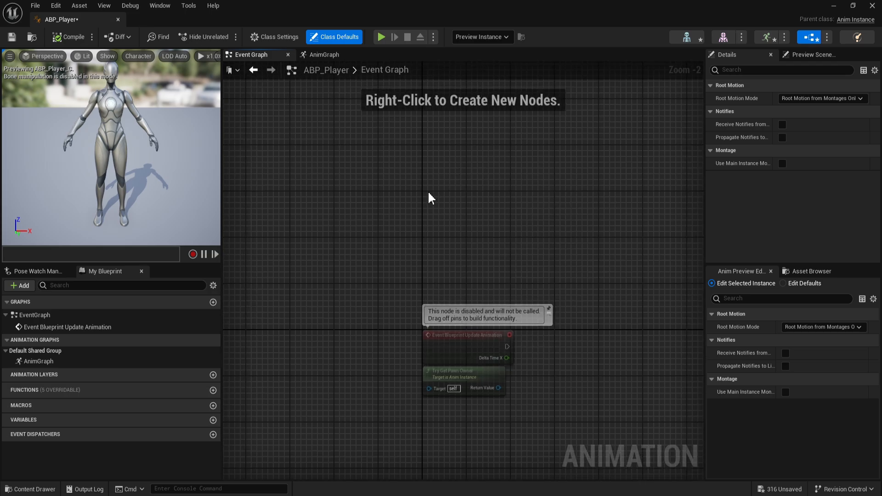
right_click(430, 199)
text(even)
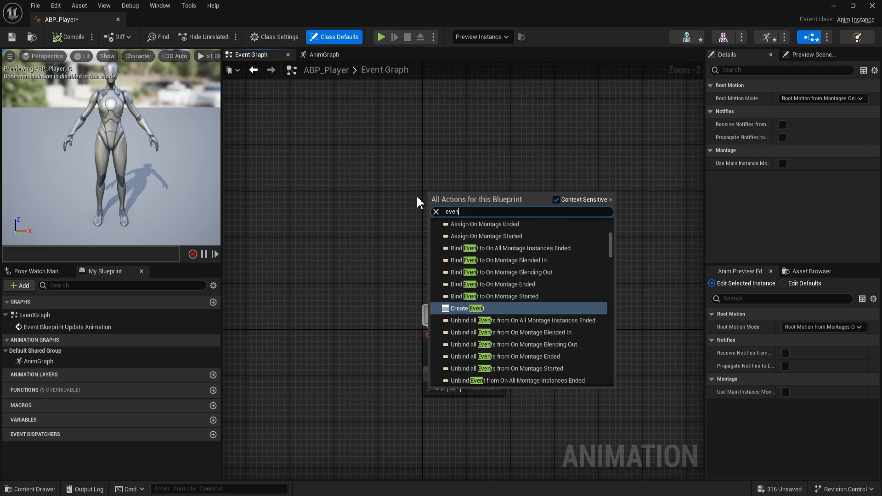
text(t init)
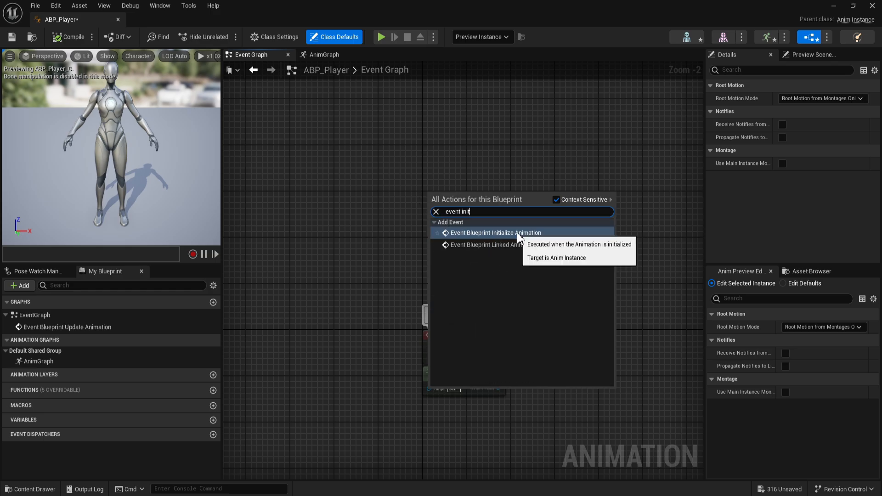
click(518, 233)
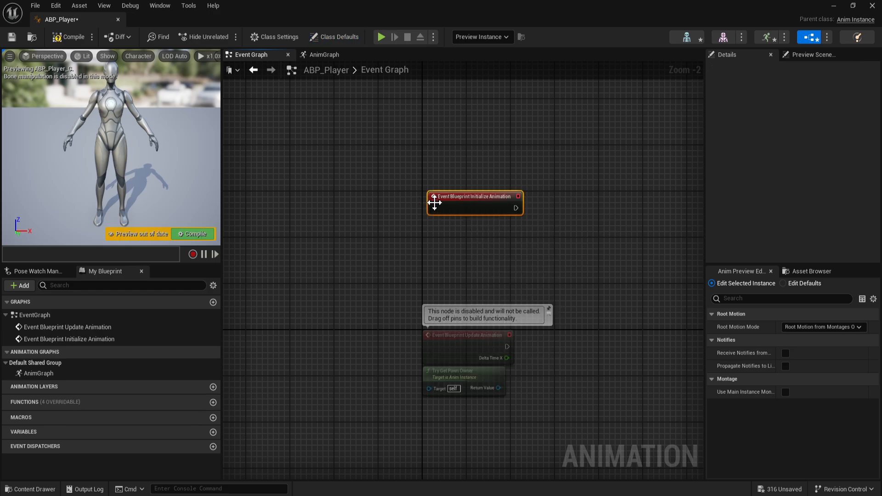
drag(457, 205, 450, 113)
right_drag(484, 153, 443, 263)
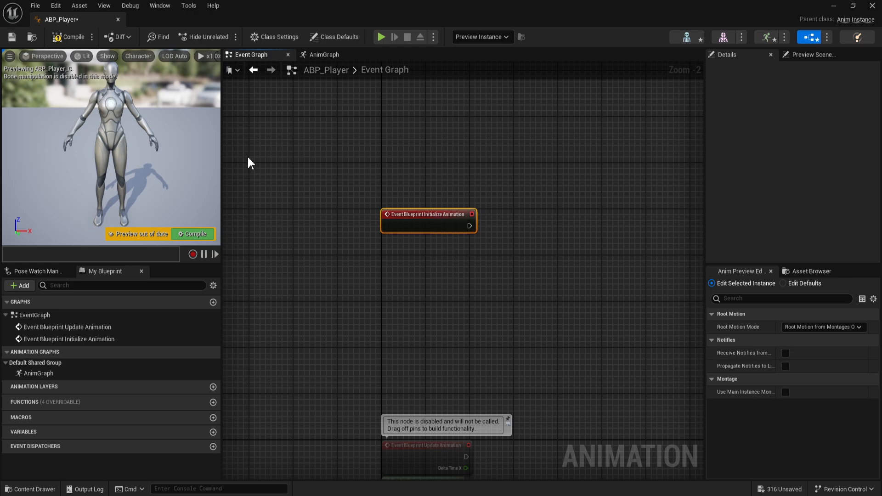
click(69, 36)
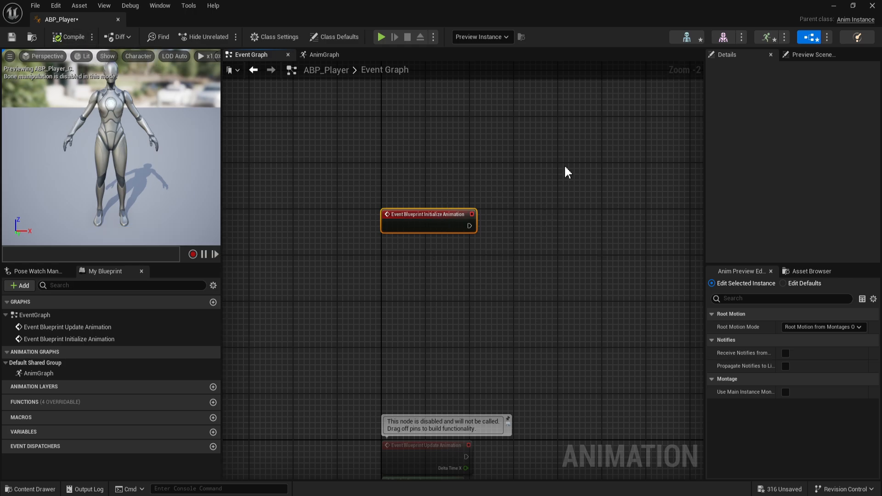
drag(597, 190, 347, 297)
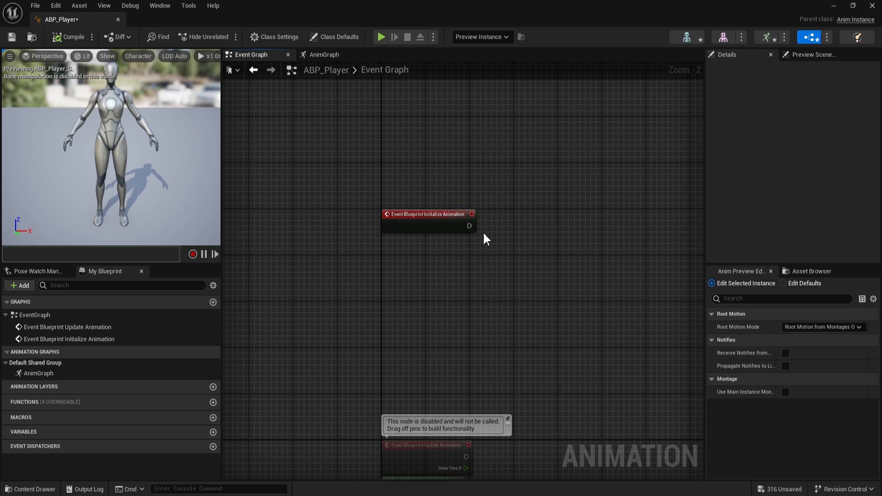
Add a Cast To Character node connected to the execution output of Event Blueprint Initialize Animation
drag(479, 228, 571, 216)
text(c)
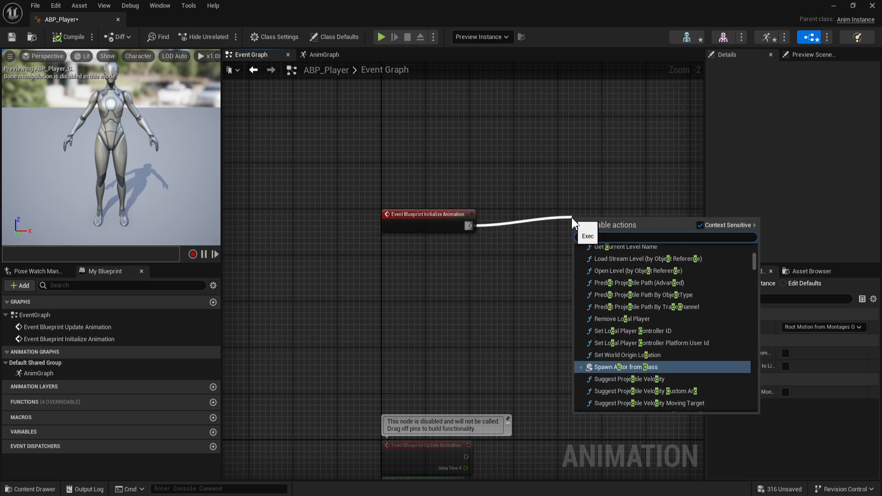
text(ast to)
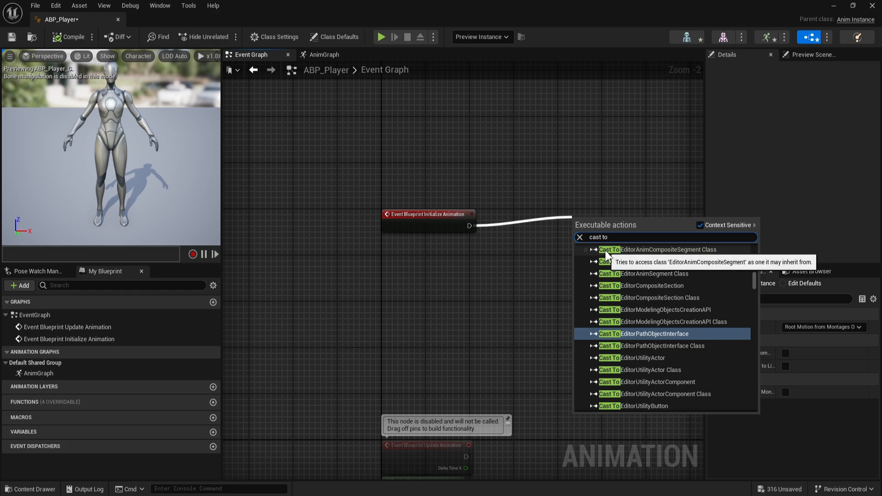
text( cha)
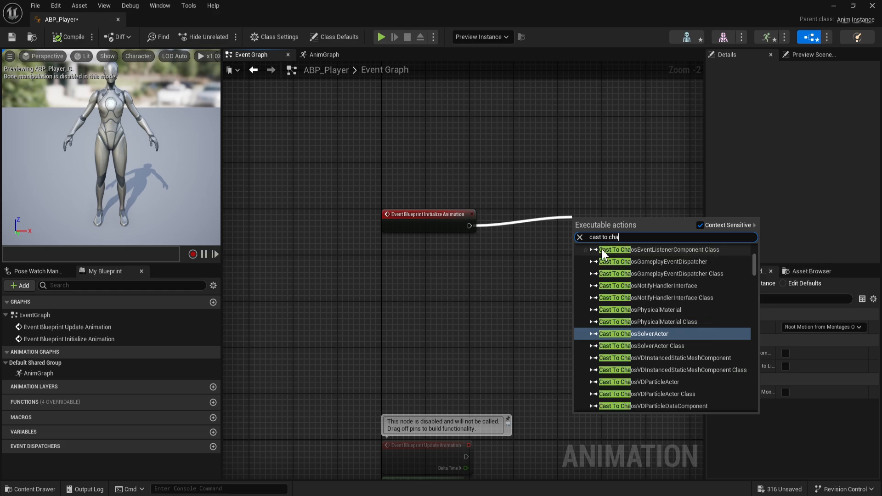
text(ra)
click(648, 320)
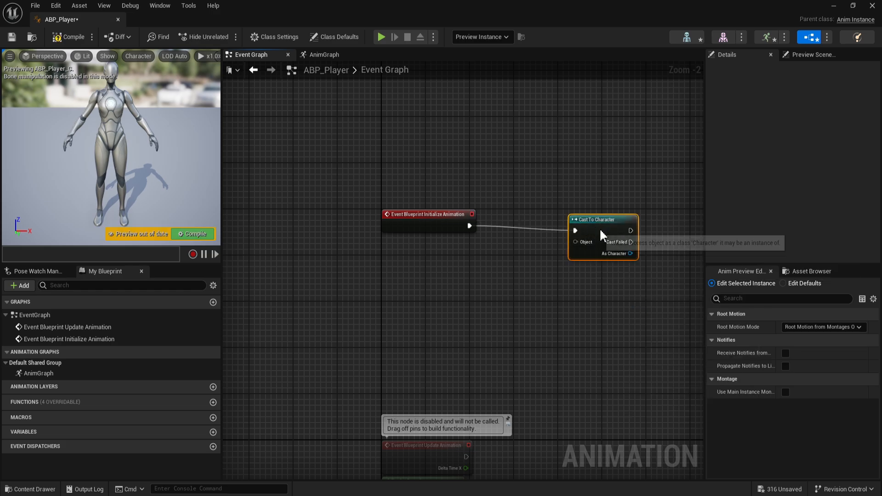
Straighten the execution connection between Event Blueprint Initialize Animation and the Cast To Character node
right_drag(584, 315, 552, 199)
drag(655, 142, 396, 101)
key(q)
click(556, 223)
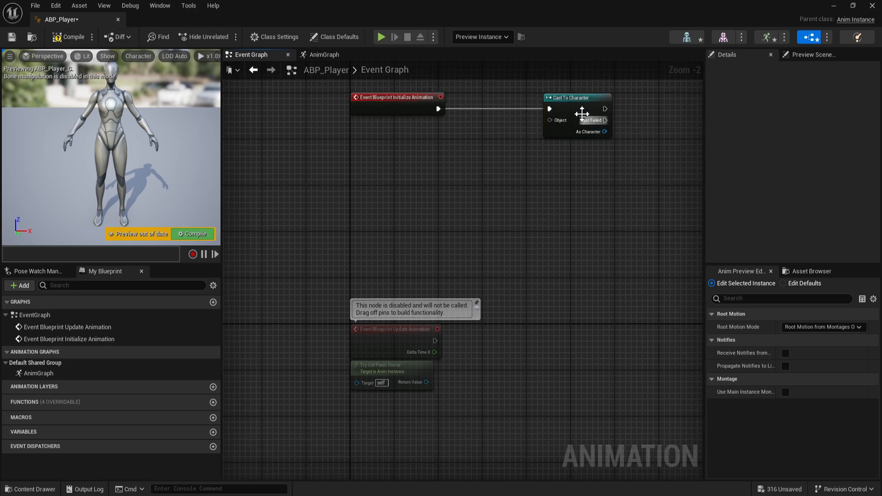
Move the Try Get Pawn Owner node into the space between the initialize event and Cast To Character
drag(399, 368, 502, 124)
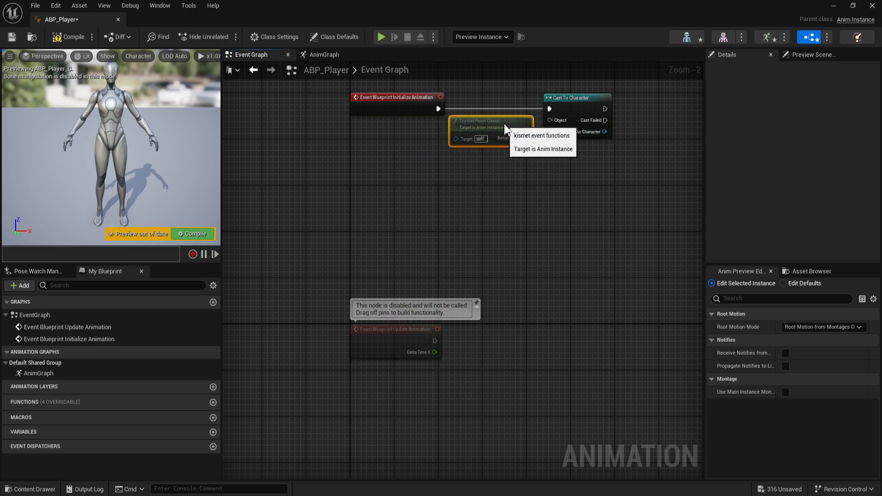
right_drag(571, 165, 535, 270)
drag(536, 203, 564, 205)
drag(454, 228, 471, 222)
mouse_move(534, 167)
mouse_down()
mouse_move(622, 278)
mouse_move(536, 169)
mouse_up()
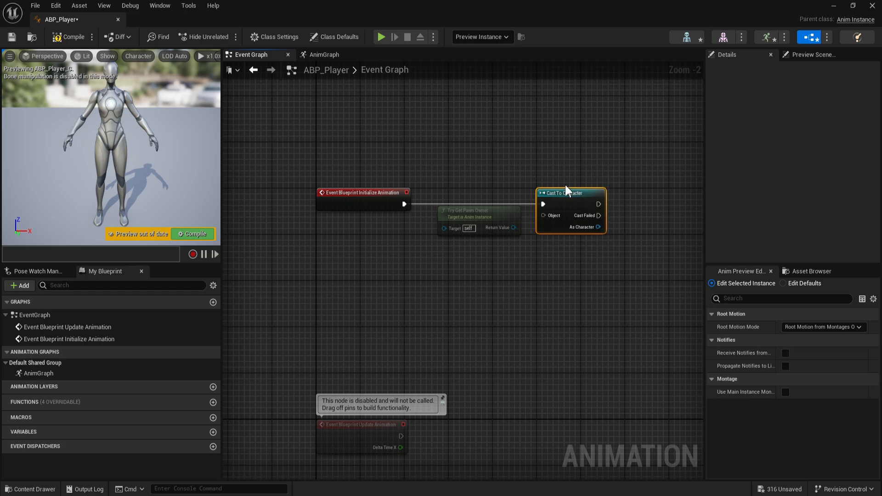
Connect Try Get Pawn Owner's Return Value to the Object input of Cast To Character and tidy the node row
right_drag(460, 285, 480, 193)
mouse_move(516, 124)
mouse_down()
mouse_move(407, 388)
mouse_move(393, 390)
mouse_move(502, 132)
mouse_up()
right_drag(502, 132, 501, 288)
drag(501, 288, 550, 274)
drag(496, 273, 491, 264)
drag(581, 332, 433, 252)
click(386, 147)
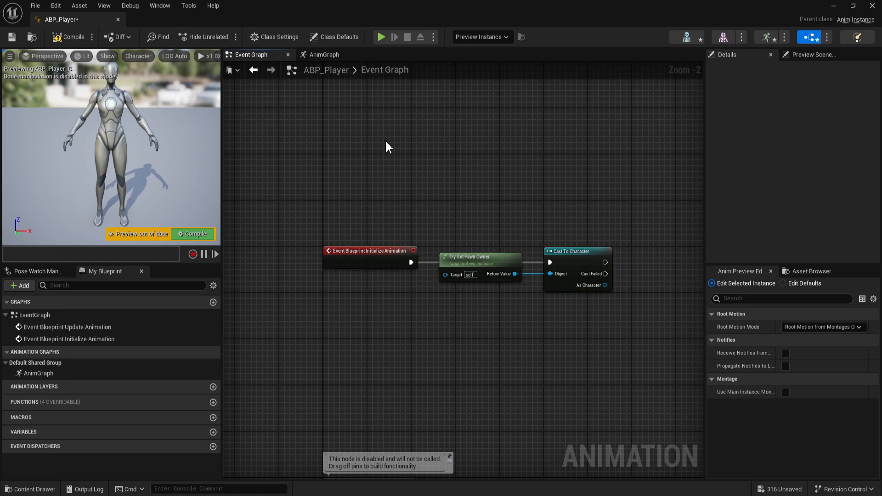
click(85, 40)
drag(617, 345, 477, 281)
click(345, 199)
Promote the As Character output of the cast node to a variable named Character
right_drag(607, 234, 473, 203)
right_click(481, 259)
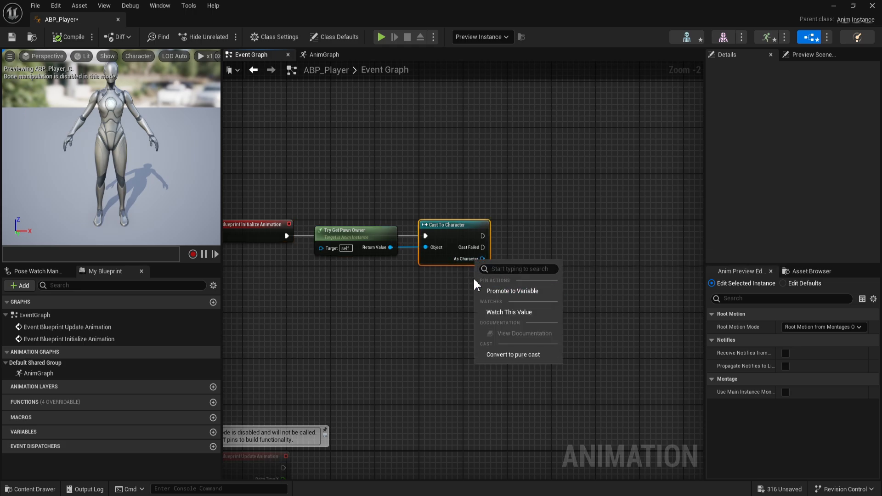
click(494, 291)
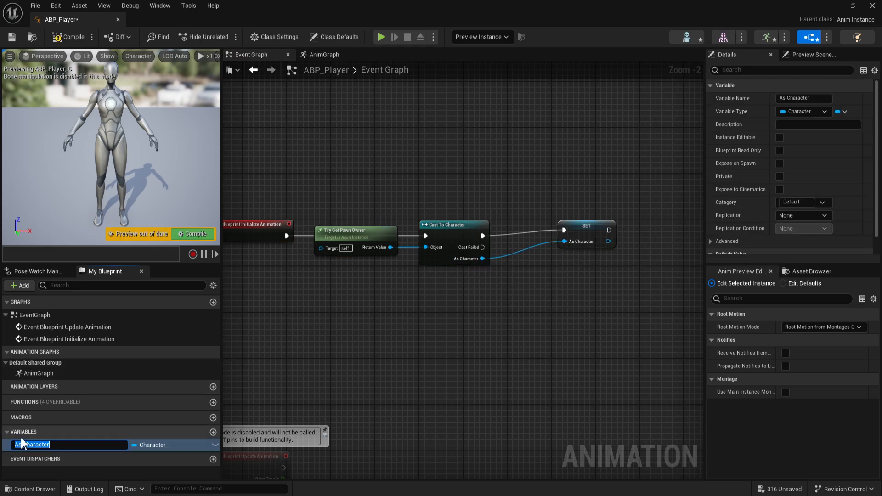
drag(23, 444, 2, 444)
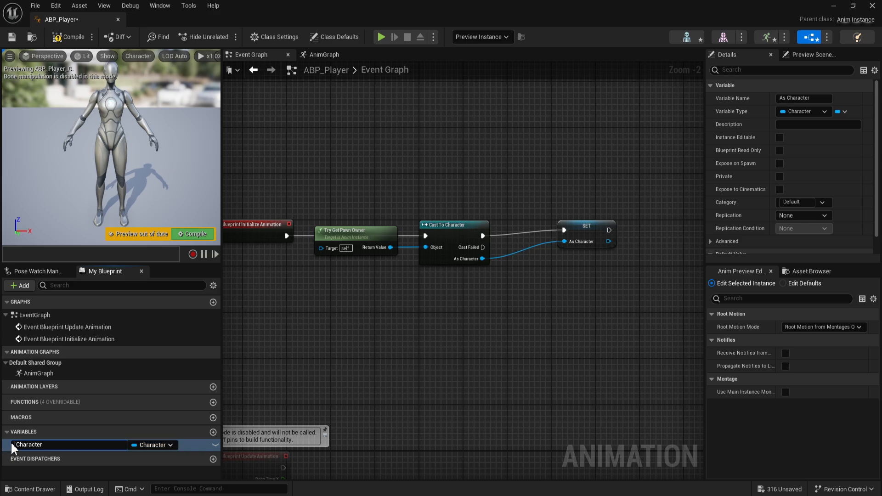
click(470, 335)
Align the Character SET node beside Cast To Character and compile the blueprint
drag(583, 231, 548, 236)
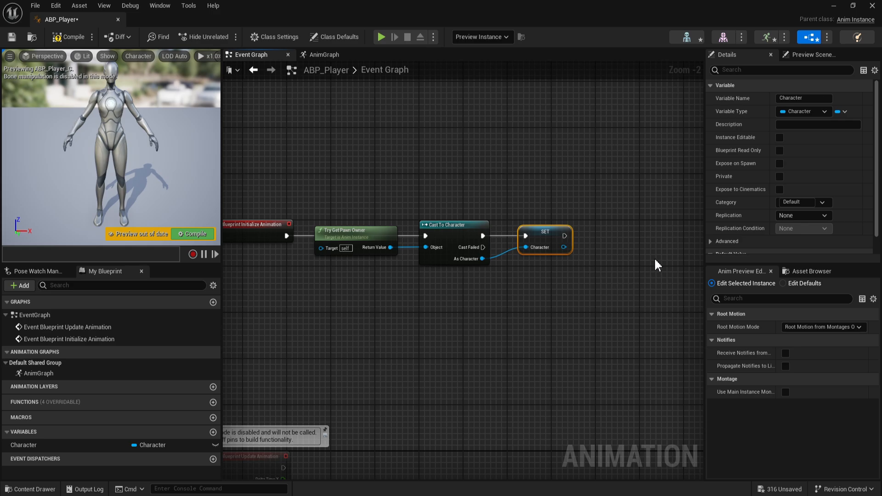
drag(549, 227, 542, 229)
click(551, 287)
click(58, 36)
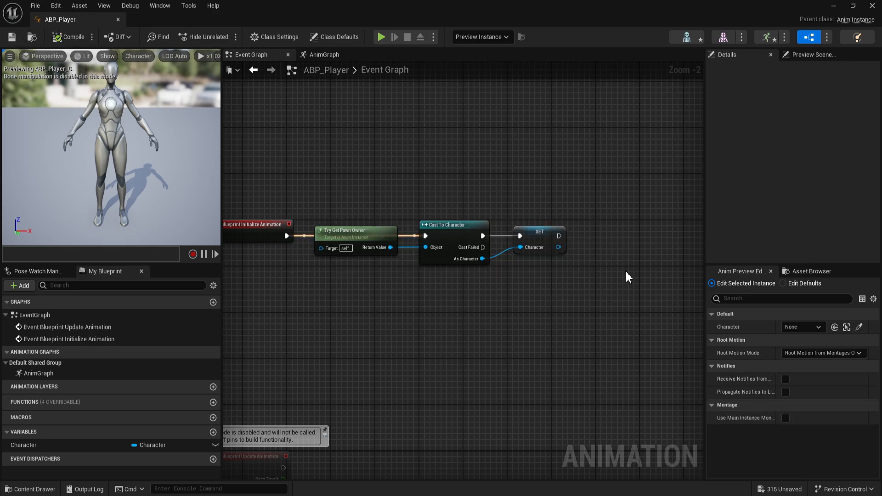
Add a Get Movement Component node fed by the Character SET node's output
right_drag(626, 273, 599, 273)
drag(522, 248, 561, 254)
text(get move)
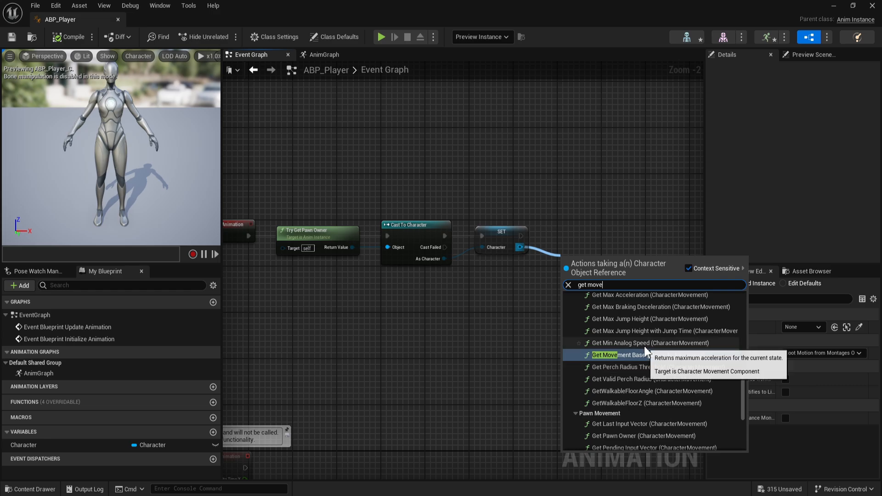
text(ment co)
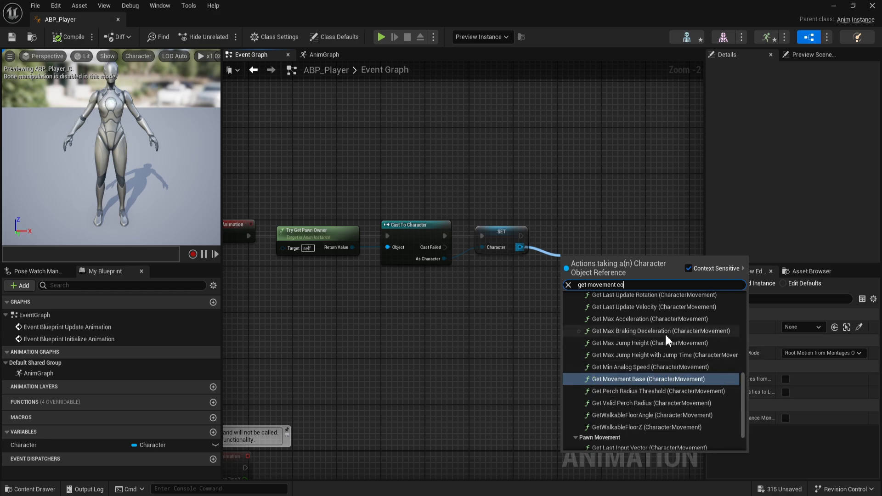
text(mp)
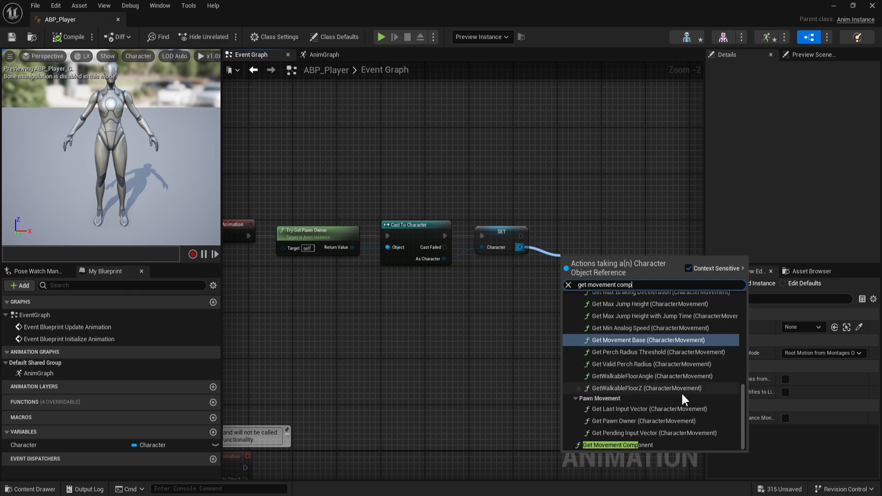
click(634, 445)
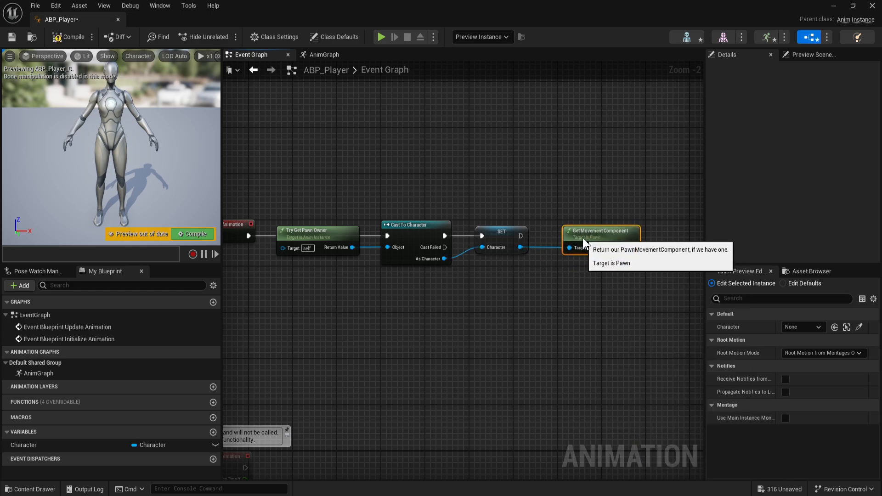
Promote Get Movement Component's Return Value to a variable named Movement Component and connect the Character SET node's execution to its SET node
right_drag(583, 238, 540, 273)
right_click(553, 253)
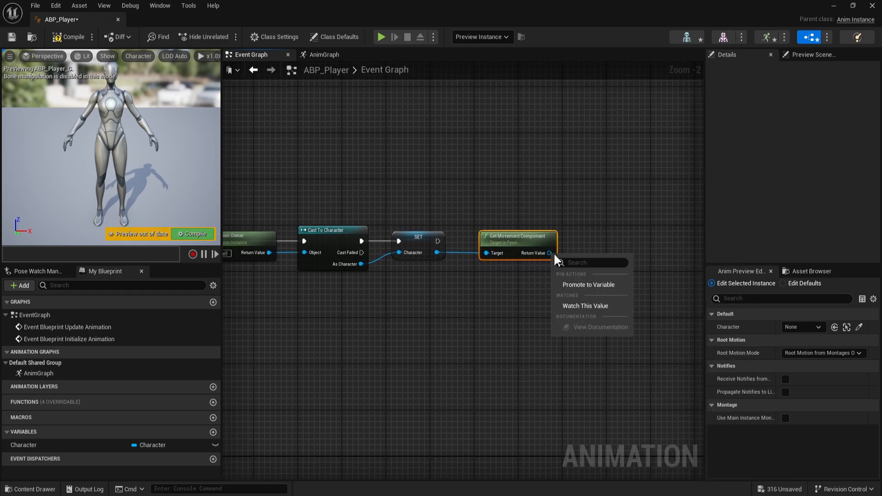
click(595, 284)
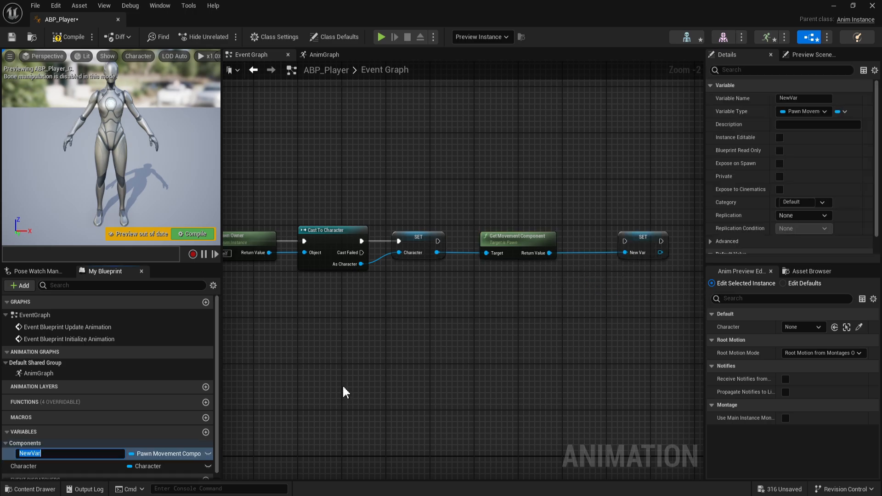
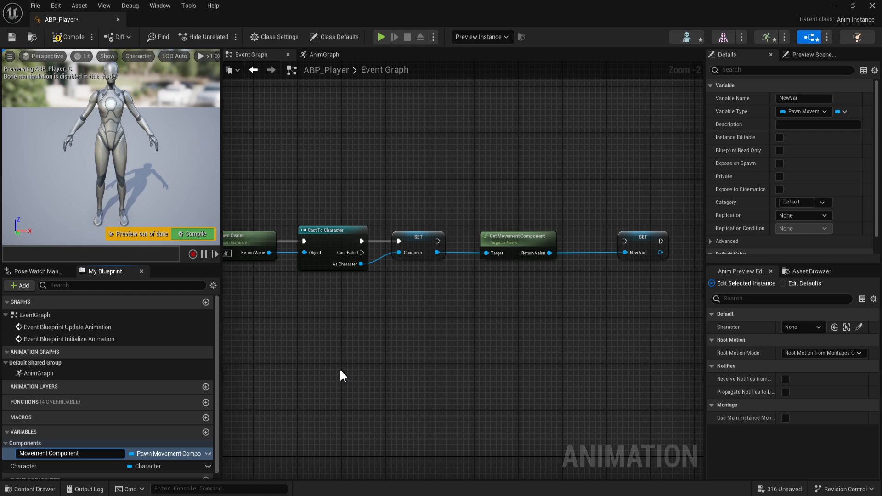
key(Return)
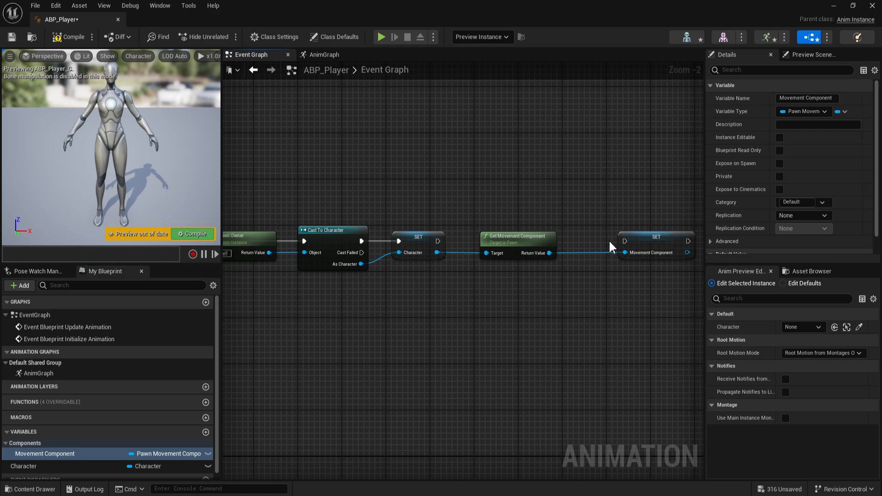
drag(438, 241, 637, 243)
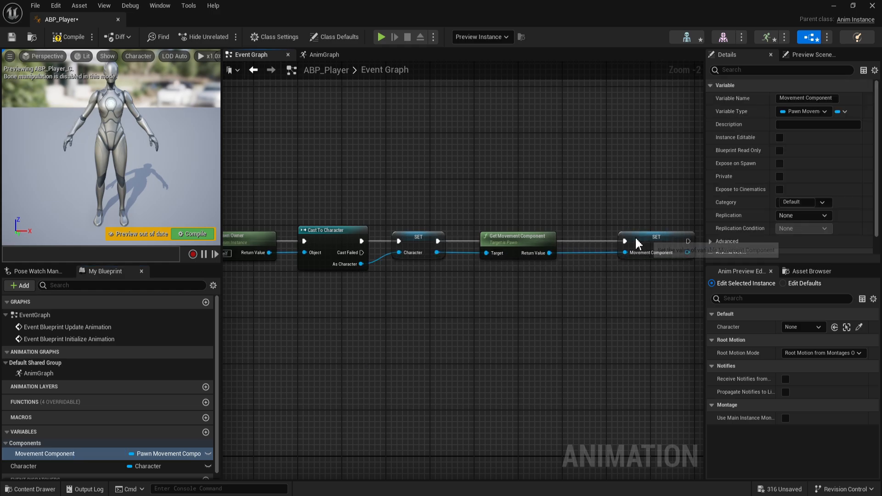
click(522, 266)
Wrap all the initialize event nodes in a comment box titled Initialize
scroll(522, 266, down, 4)
scroll(641, 292, up, 2)
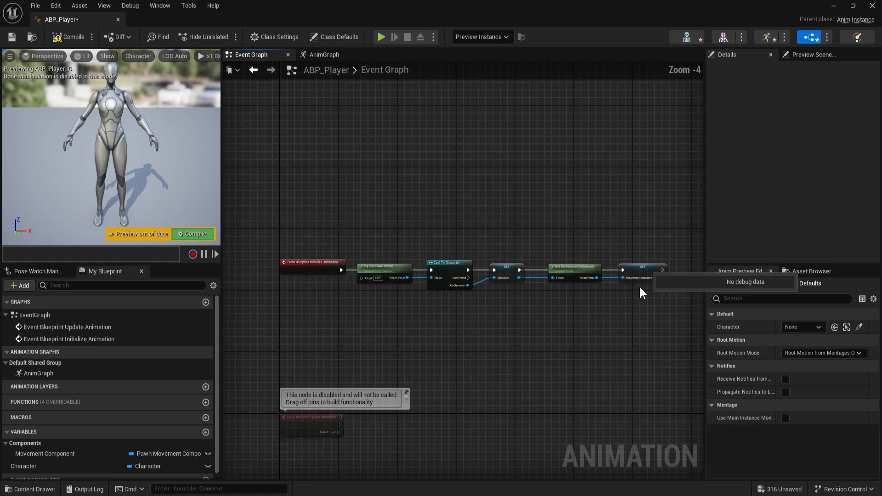
drag(650, 311, 271, 200)
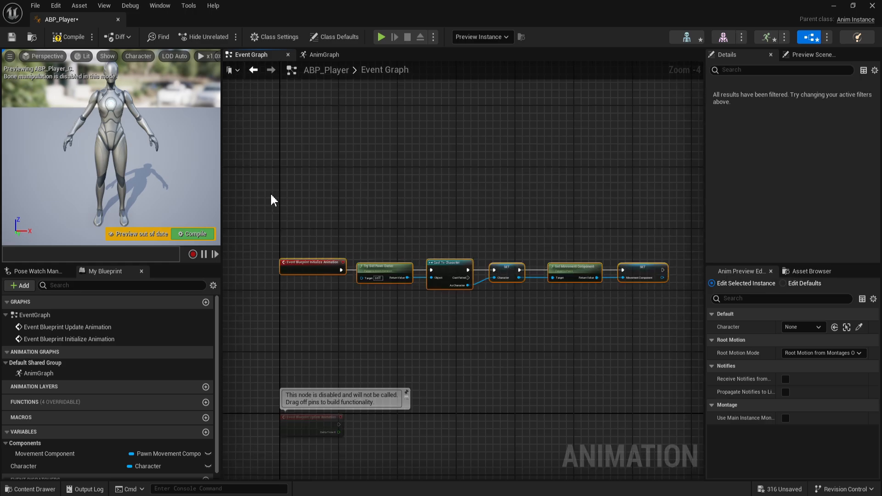
key(c)
key(BackSpace)
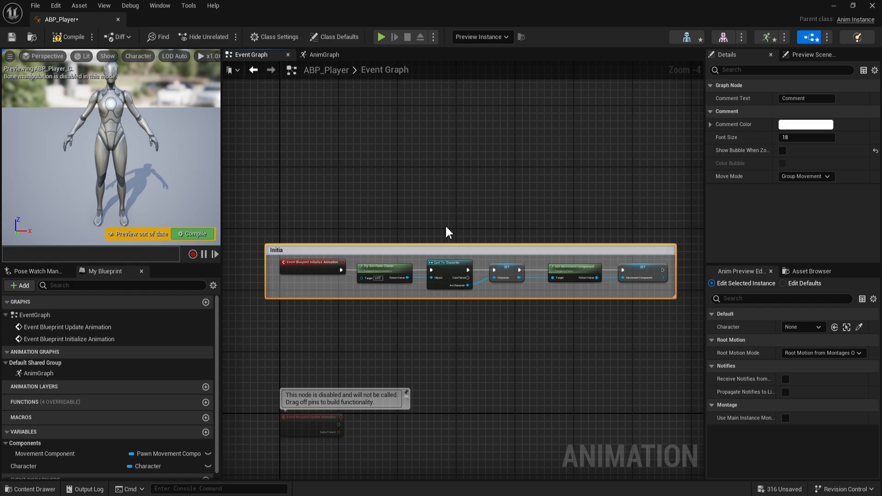
text(Initialize)
key(Return)
Place a Character getter beside Event Blueprint Update Animation and convert it to a validated get
right_drag(429, 326, 427, 176)
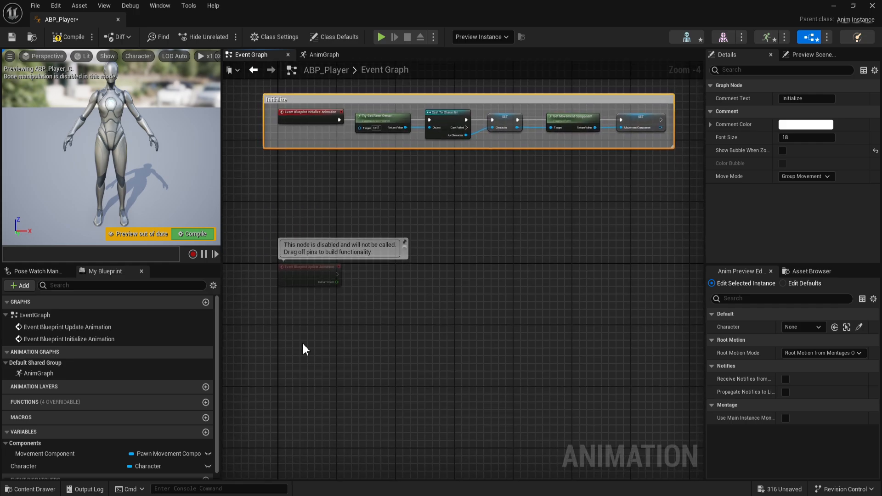
drag(47, 465, 367, 279)
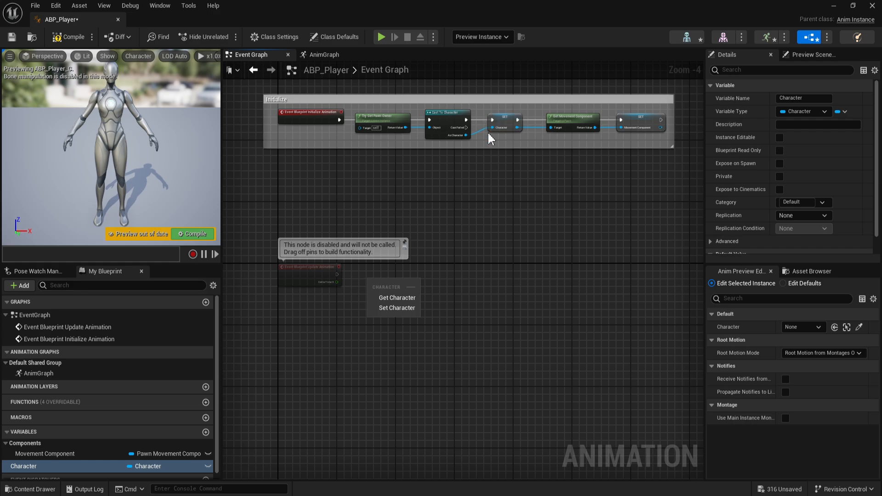
click(396, 297)
scroll(401, 283, up, 3)
right_click(386, 278)
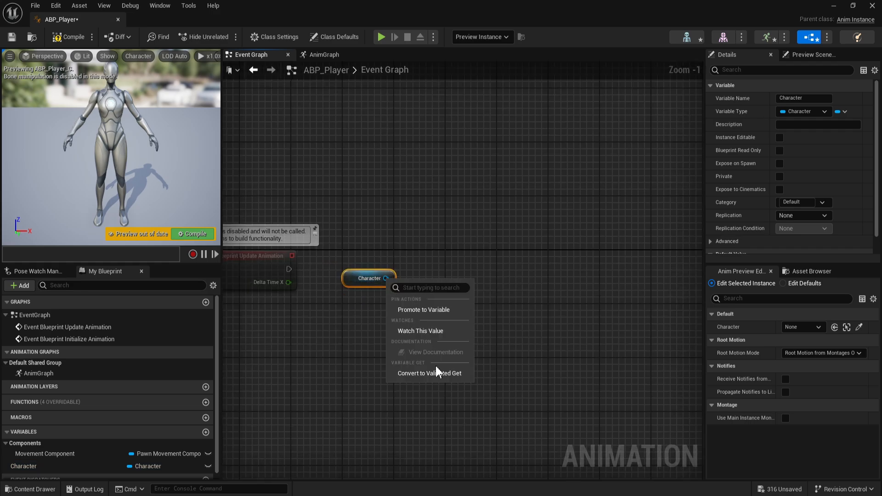
click(428, 374)
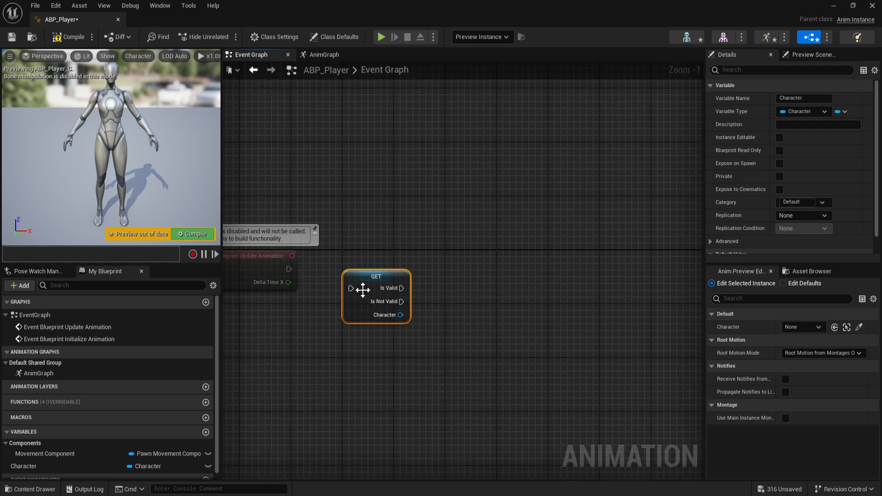
Connect Event Blueprint Update Animation's execution to the validated Character GET node and position the GET node beside the event
drag(307, 276, 290, 270)
drag(366, 282, 386, 264)
right_drag(305, 323, 487, 340)
drag(492, 353, 372, 239)
mouse_move(371, 212)
mouse_down()
mouse_move(445, 345)
mouse_move(478, 330)
mouse_move(437, 259)
mouse_move(349, 190)
mouse_move(372, 192)
mouse_move(384, 357)
mouse_move(368, 371)
mouse_move(350, 250)
mouse_move(363, 190)
mouse_move(368, 202)
mouse_up()
drag(371, 278, 370, 277)
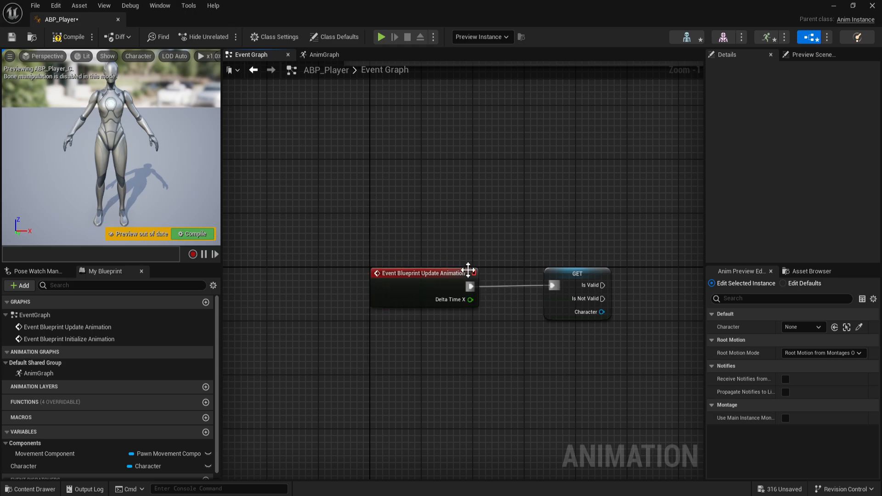
Straighten the connection between the update event and the Character GET node, and compile the blueprint
drag(571, 350, 338, 193)
drag(326, 184, 617, 358)
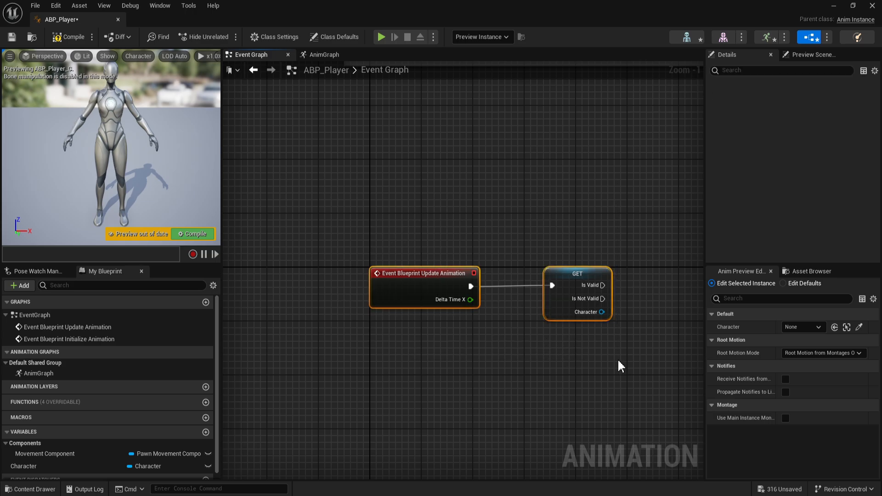
right_drag(627, 360, 588, 354)
click(56, 37)
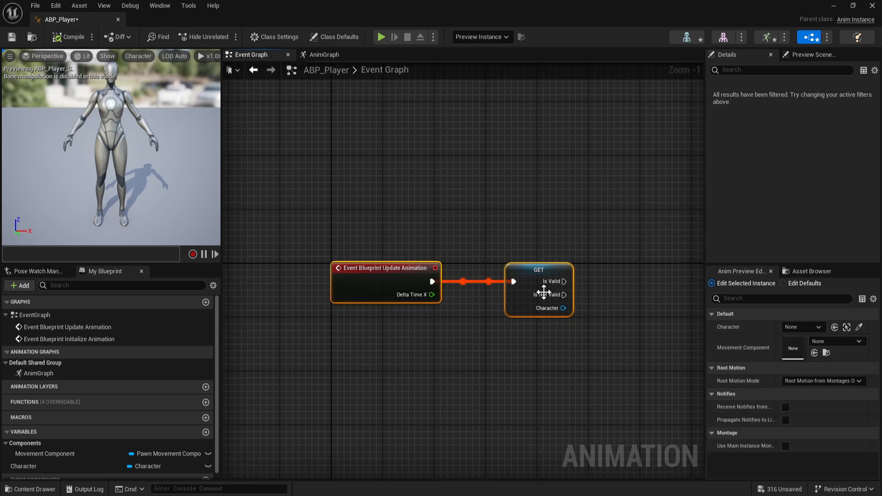
Add a Sequence node connected to the Is Valid output of the Character GET node
right_drag(532, 295, 468, 313)
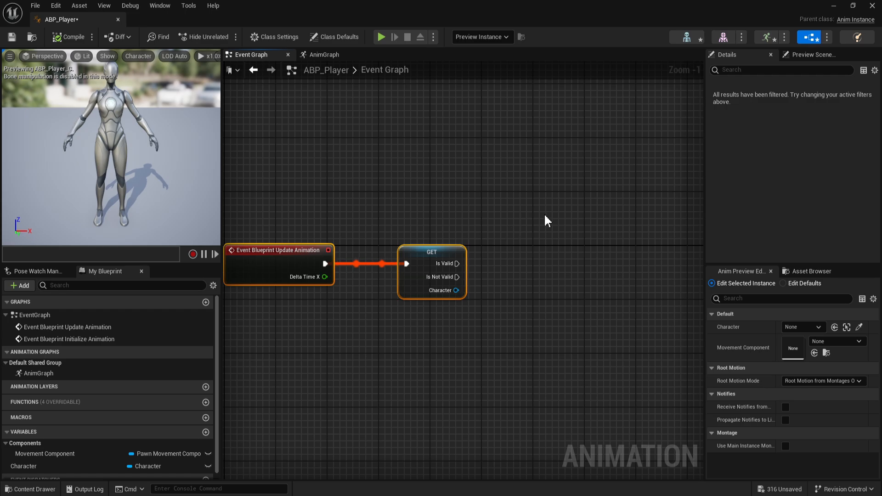
right_drag(450, 346, 505, 350)
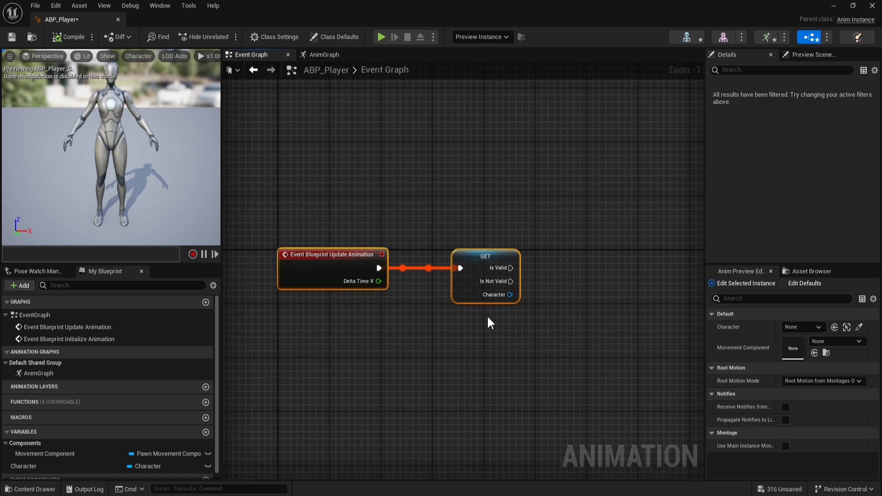
scroll(544, 297, down, 2)
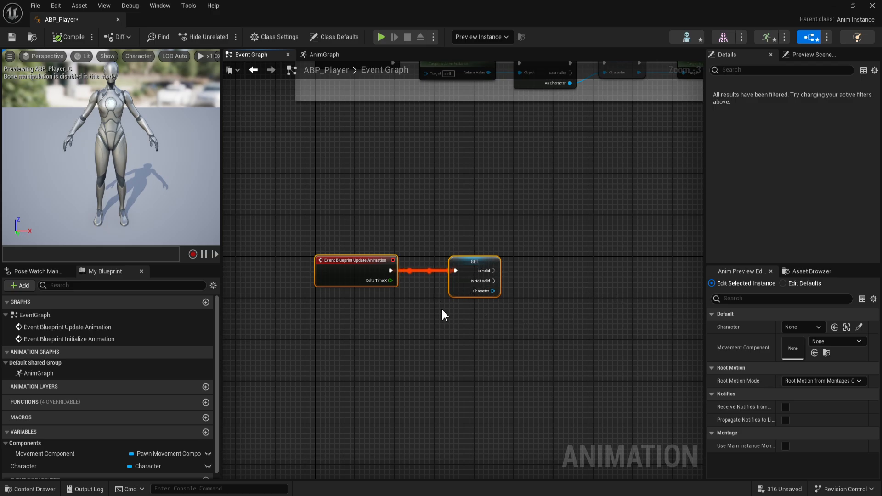
right_drag(506, 287, 445, 276)
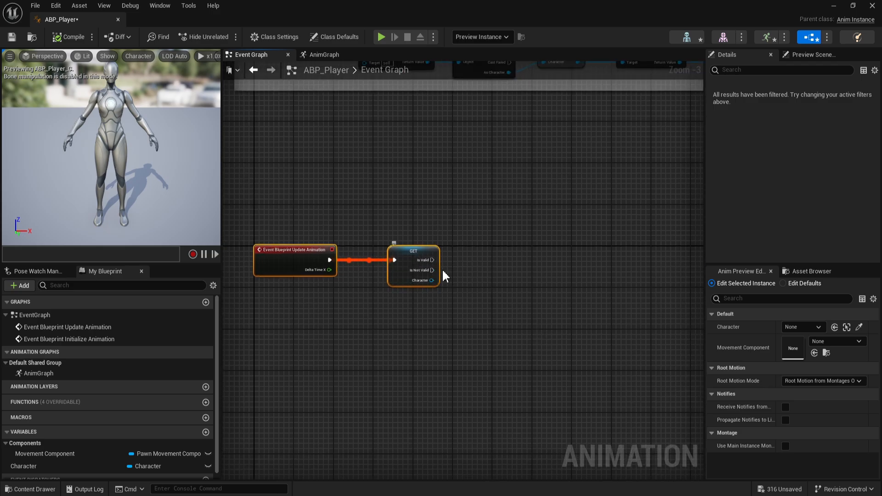
drag(425, 261, 500, 260)
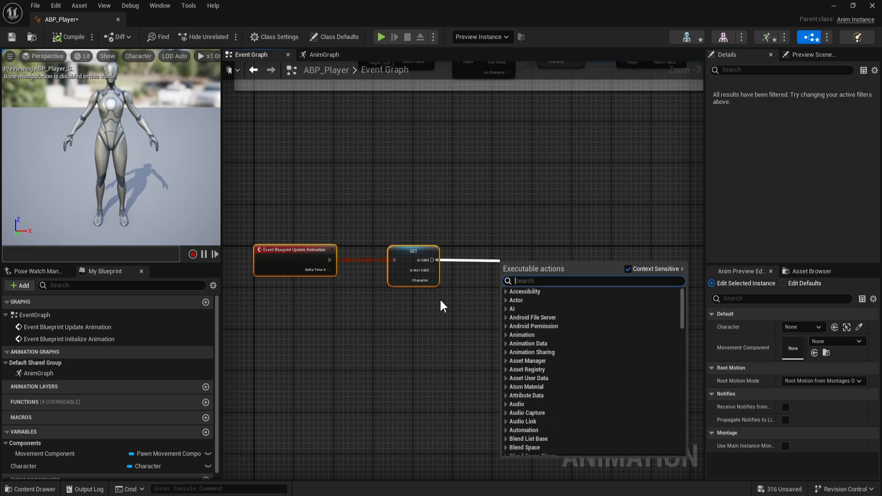
text(se)
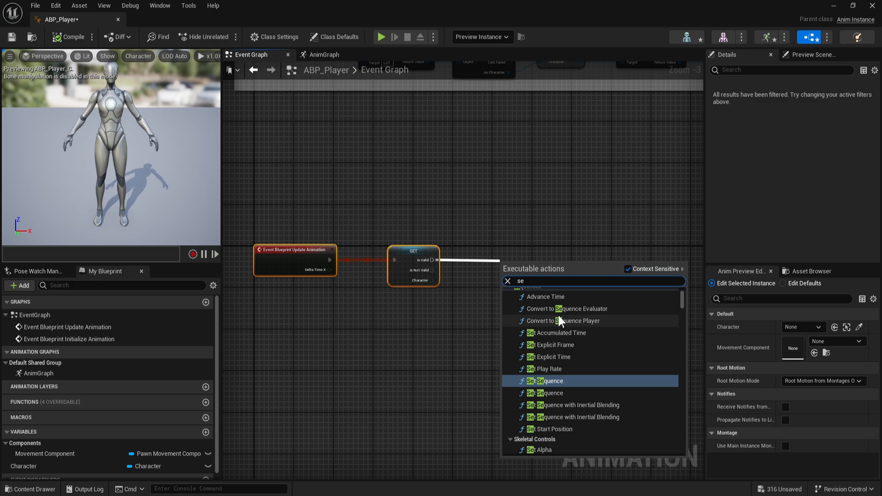
text(q)
click(553, 370)
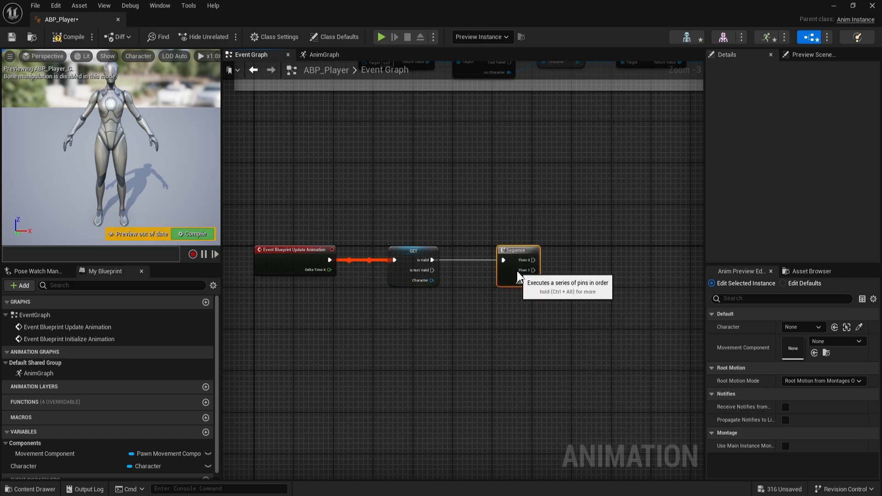
Place a Movement Component getter beside the Sequence node and add an Is Falling node connected to it
right_drag(616, 399, 515, 336)
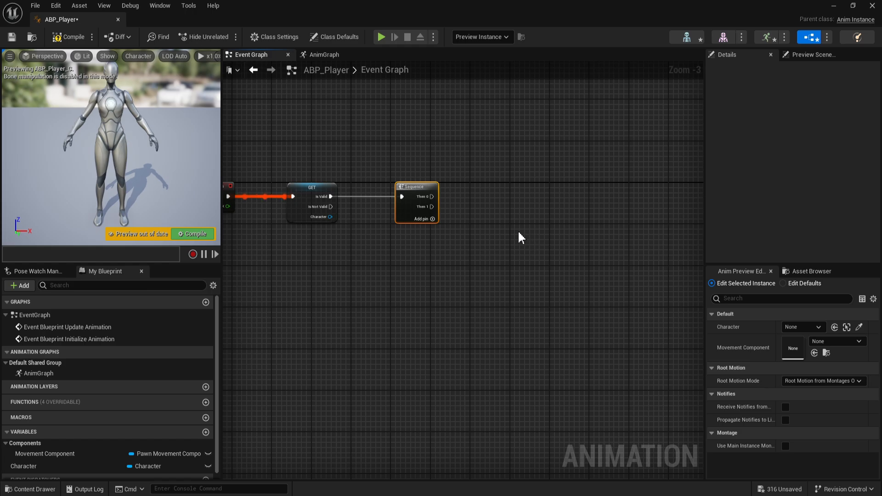
drag(45, 453, 548, 195)
text(i)
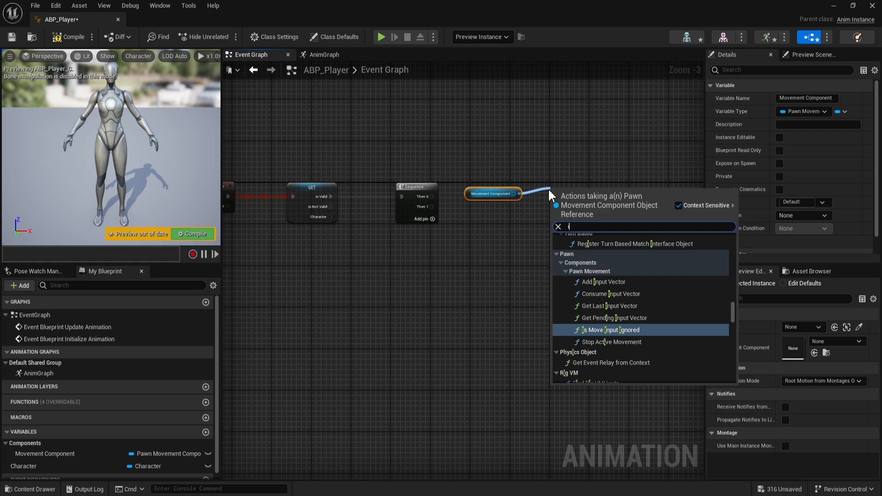
text(s falli)
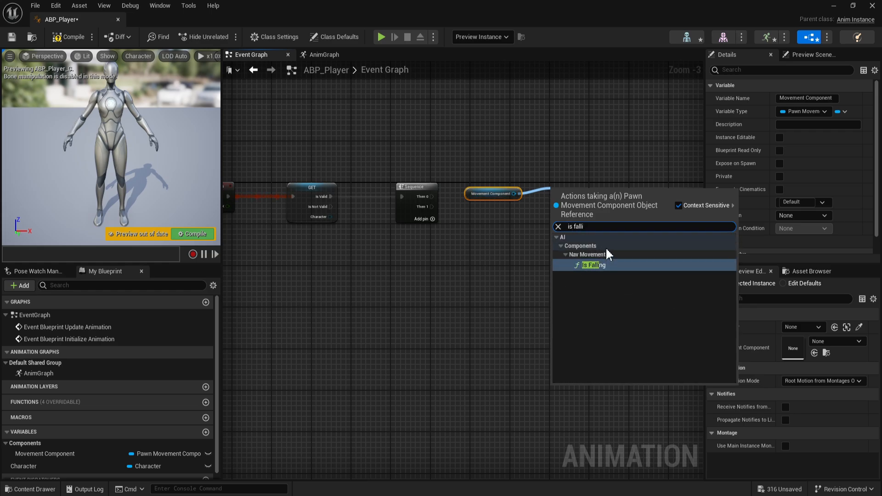
key(Return)
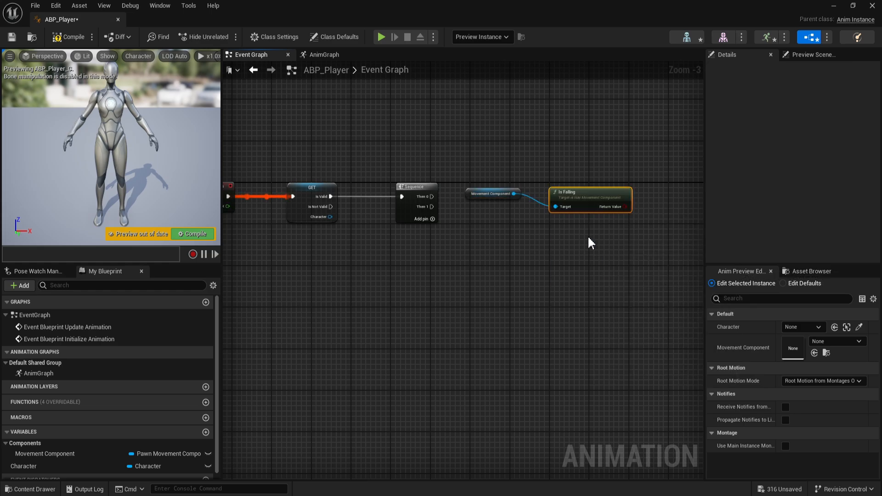
Promote Is Falling's return value to a new Boolean variable named IsFalling
right_click(626, 190)
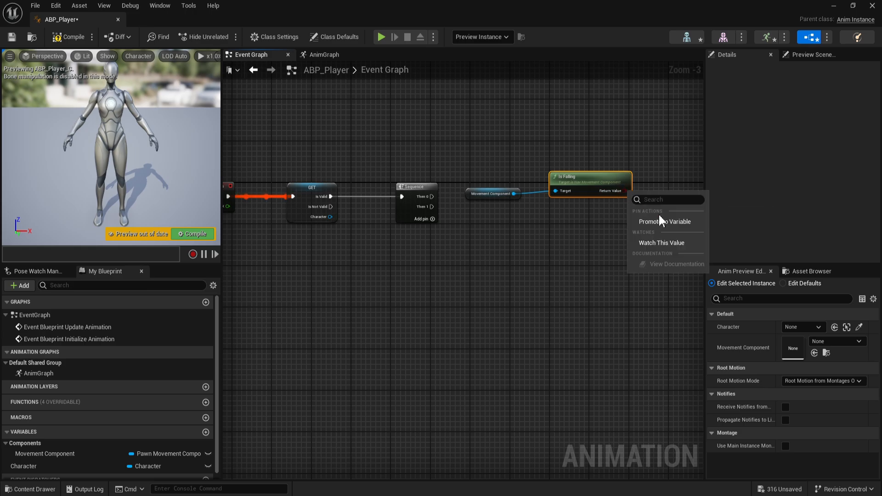
click(661, 219)
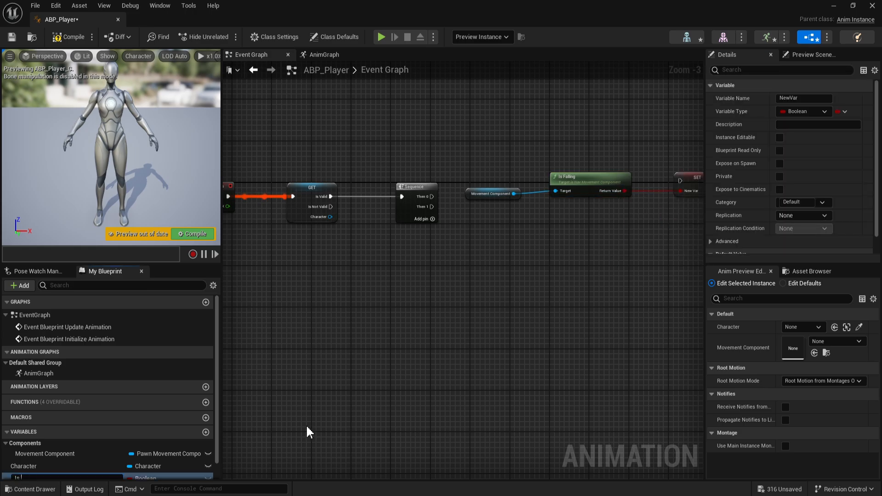
text(IsF)
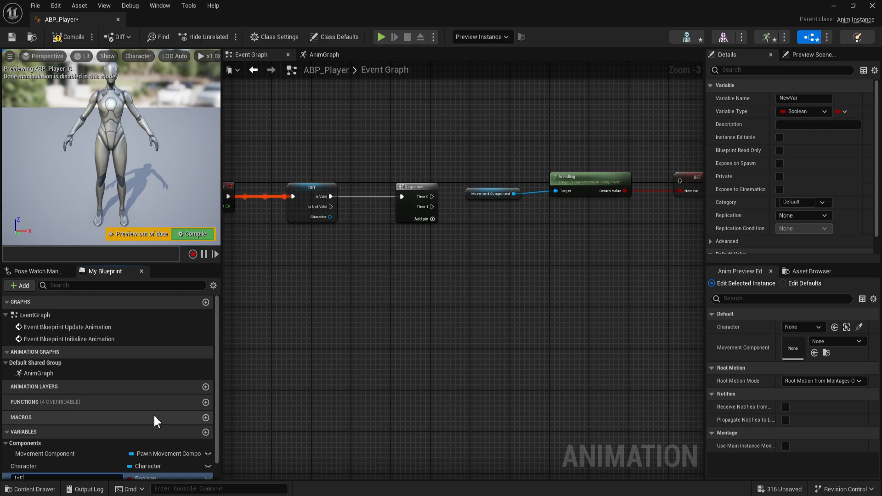
scroll(153, 414, down, 1)
text(allin)
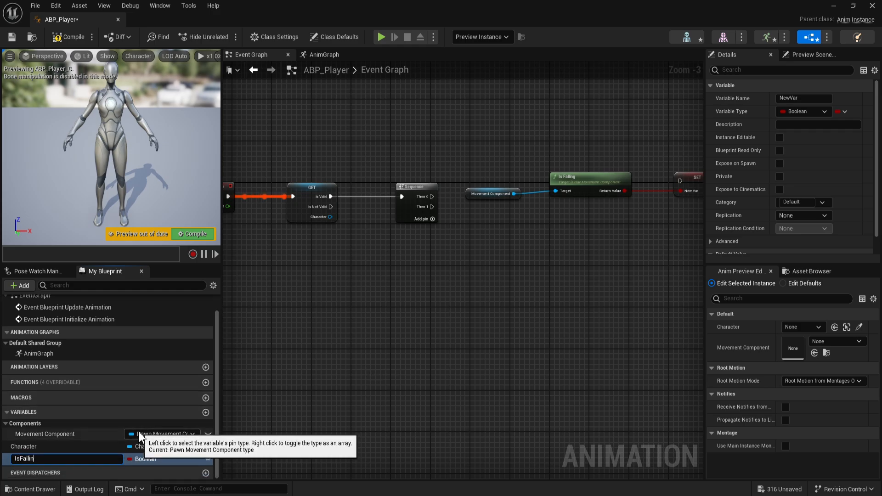
text(g)
key(Return)
Connect the Sequence's Then 0 output to the IsFalling SET node, straighten the nodes, and space the group away from the Sequence
right_drag(672, 233, 574, 289)
drag(597, 287, 400, 237)
key(q)
drag(581, 239, 323, 256)
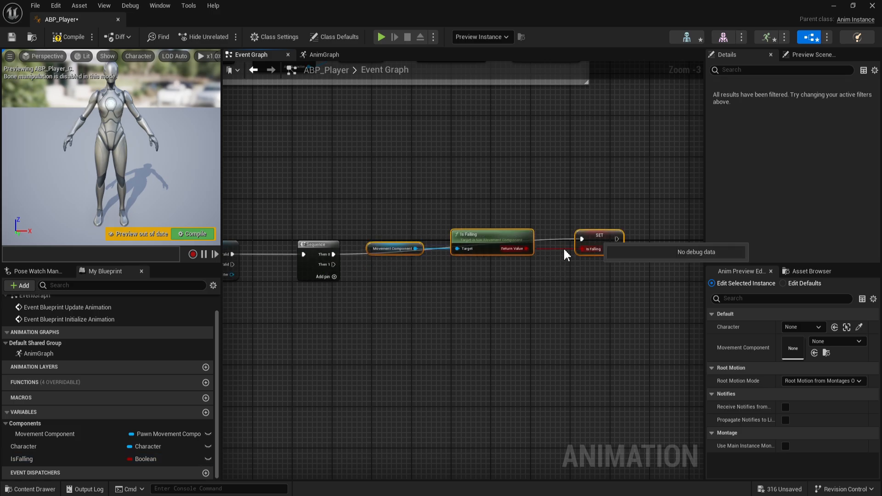
scroll(589, 250, down, 1)
drag(498, 256, 571, 256)
Enclose the falling-state nodes in a comment titled "Get Falling" and move it closer to the Sequence node
key(c)
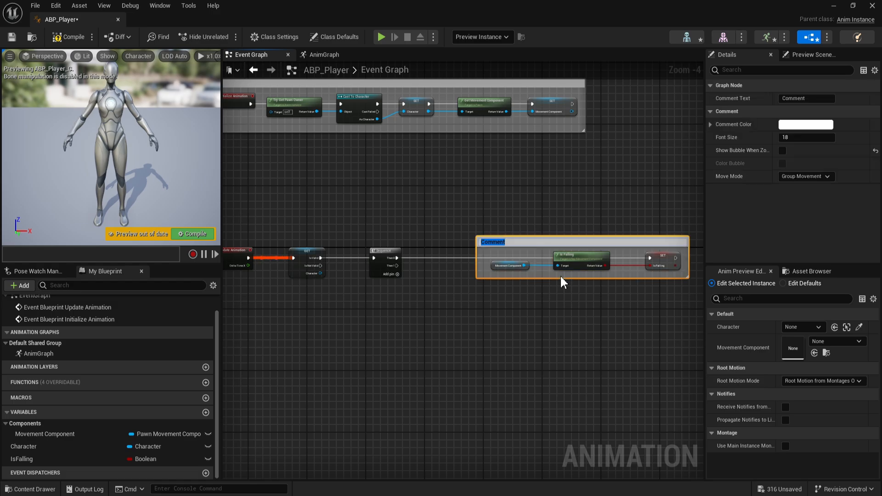
text(Get Falling)
click(559, 330)
click(558, 242)
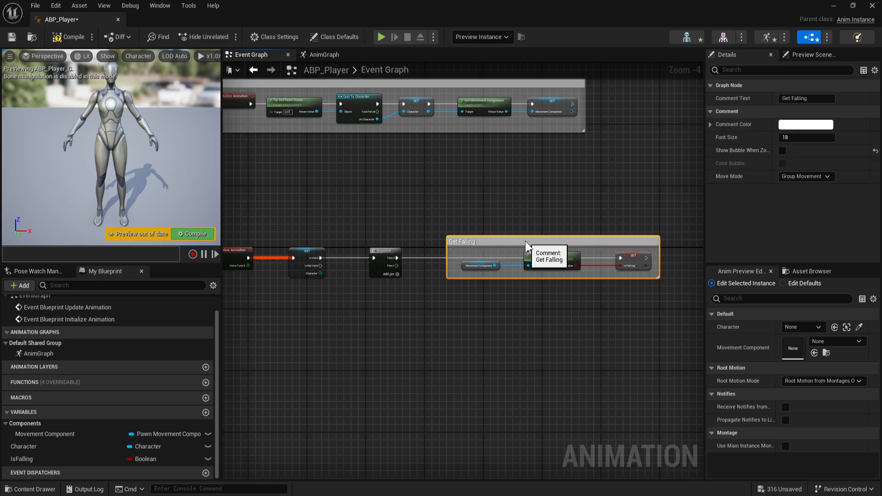
click(541, 311)
scroll(608, 279, down, 3)
drag(650, 293, 519, 248)
drag(520, 233, 635, 290)
click(627, 295)
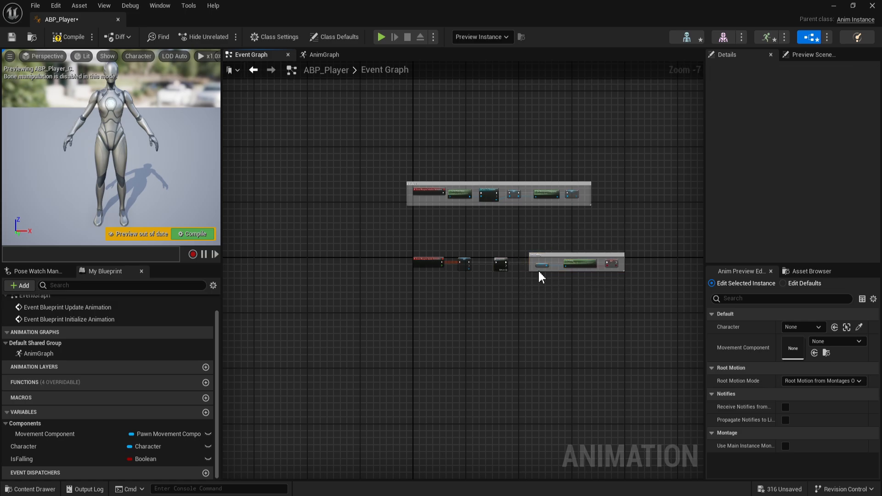
scroll(633, 294, up, 2)
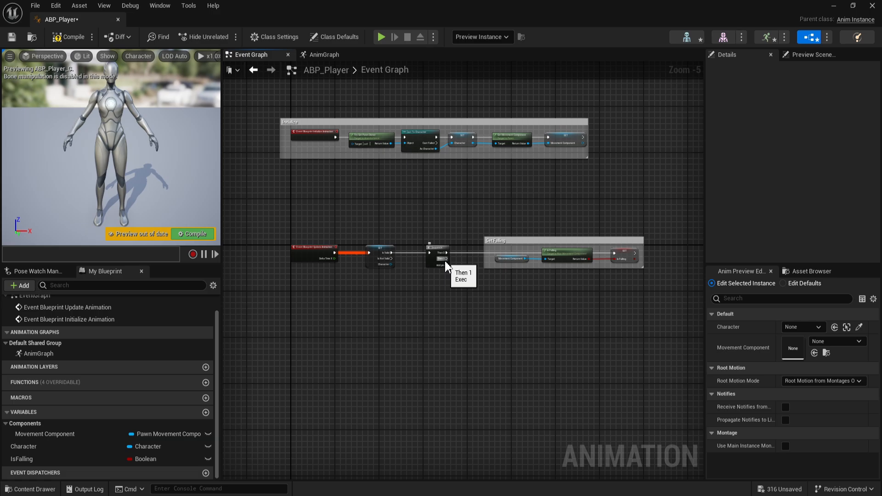
right_click(465, 304)
text(get veloc)
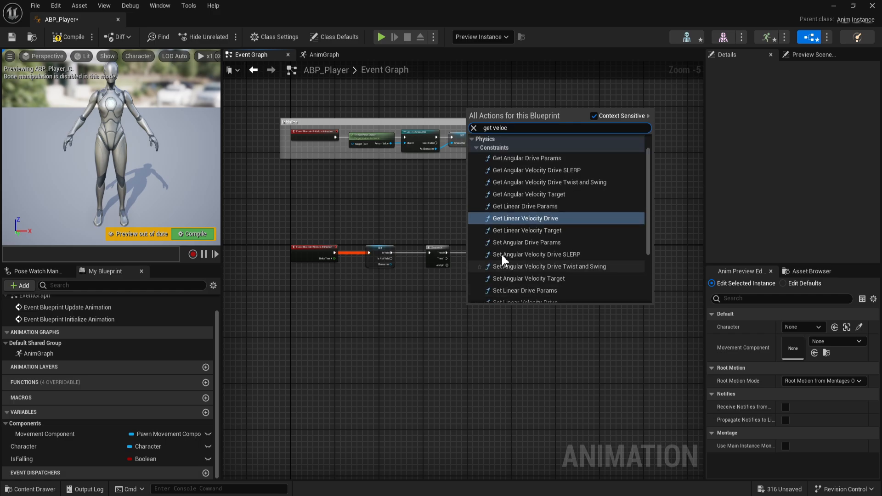
click(337, 393)
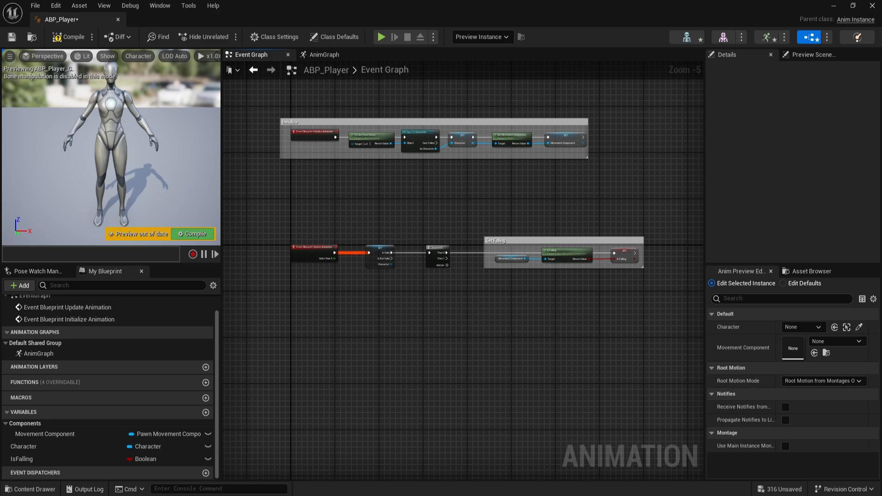
Duplicate the Try Get Pawn Owner node below the Sequence and add a Get Velocity node from its return value
click(365, 138)
scroll(400, 159, up, 3)
right_drag(487, 296, 374, 62)
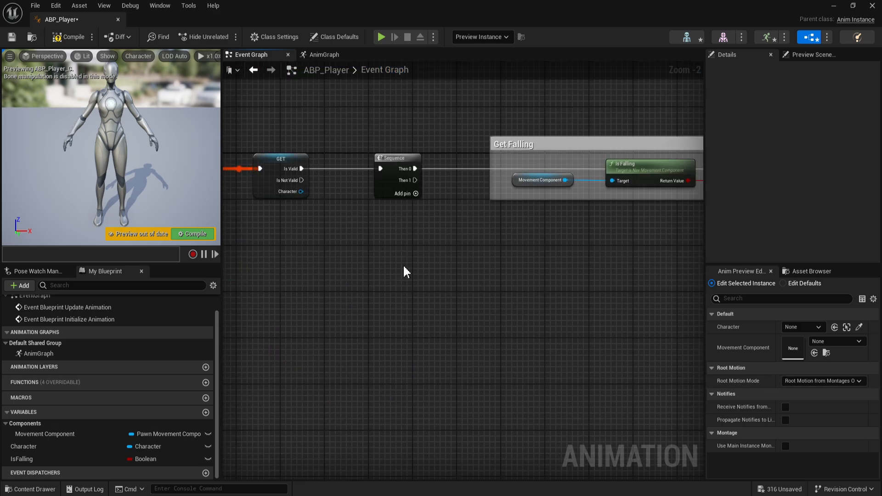
key(ctrl+v)
drag(486, 284, 527, 267)
text(get)
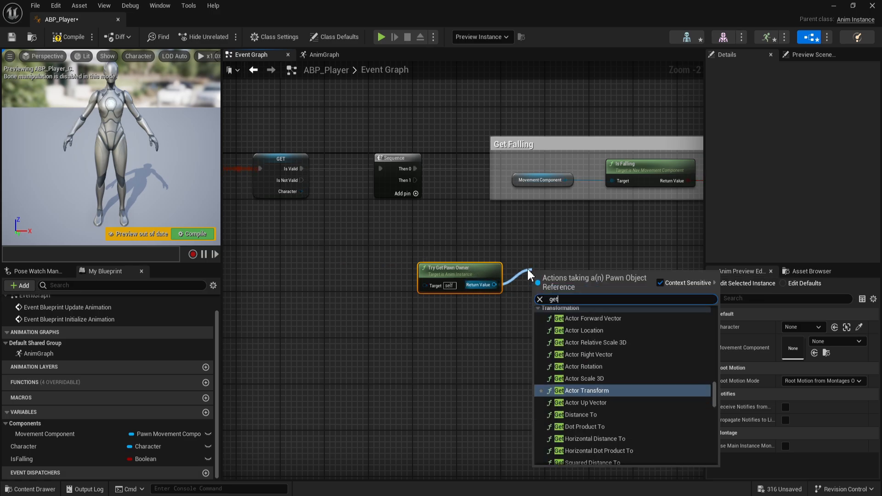
text( vel)
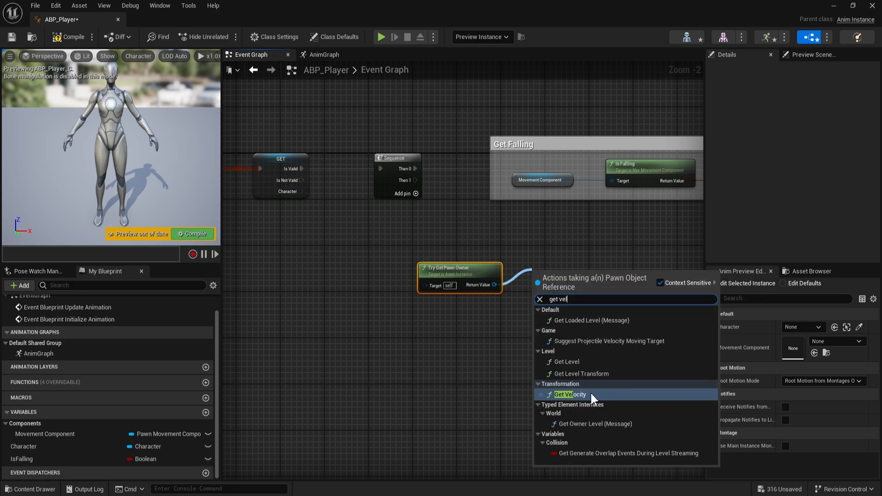
key(Return)
Add a Get Actor Right Vector node from Try Get Pawn Owner, placed below Get Velocity
drag(493, 286, 508, 335)
text(get right)
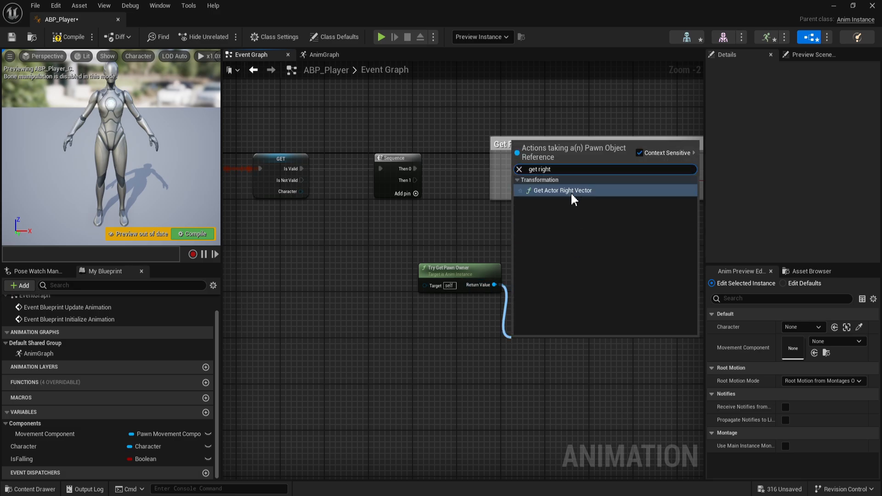
click(570, 192)
key(Delete)
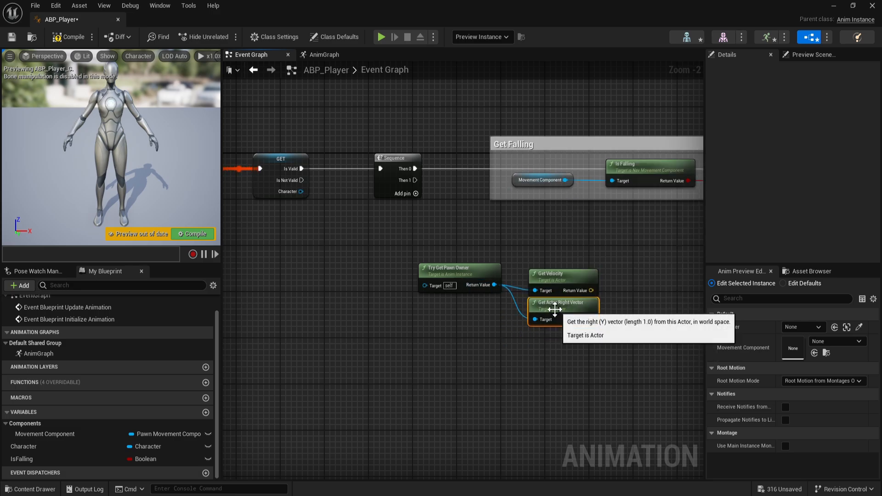
Add a Get Actor Forward Vector node from Try Get Pawn Owner, stack it below the right vector node, and align the nodes
drag(493, 284, 509, 364)
text(get act)
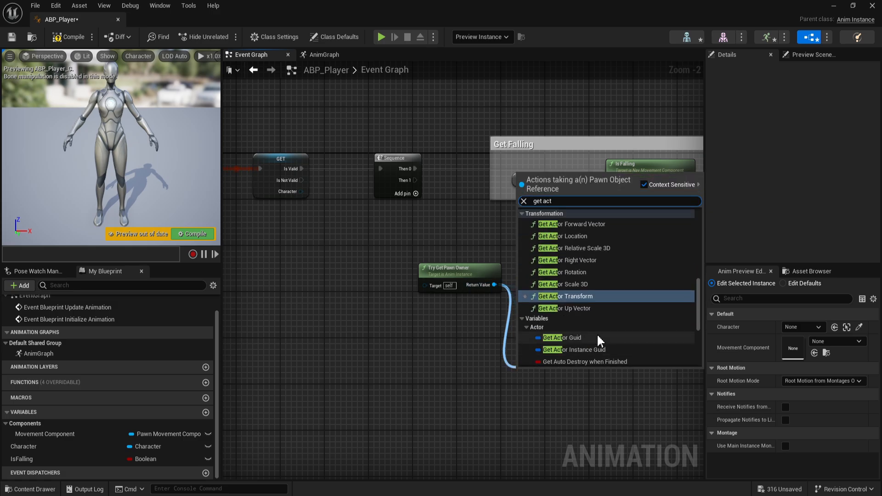
click(578, 223)
drag(548, 370, 561, 330)
click(564, 381)
right_drag(564, 381, 476, 352)
drag(388, 245, 388, 251)
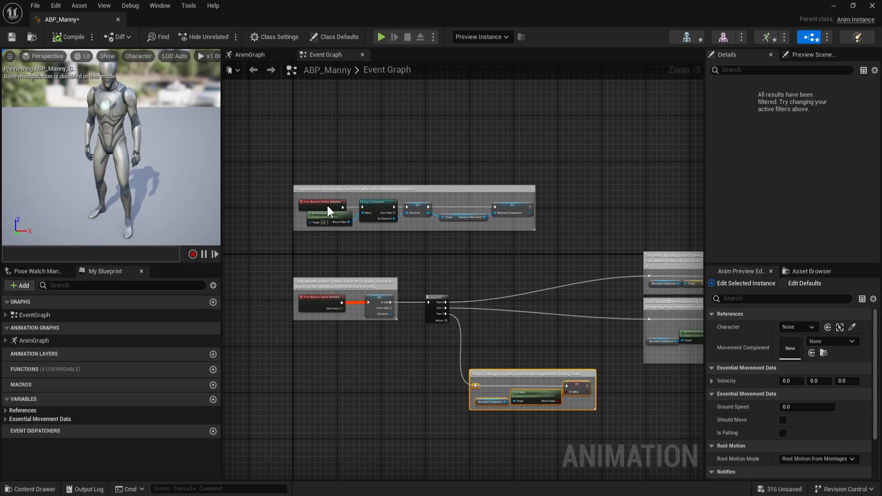
Examine in ABP_Manny's event graph how velocity and ground speed are set, and return to ABP_Player
scroll(448, 266, down, 3)
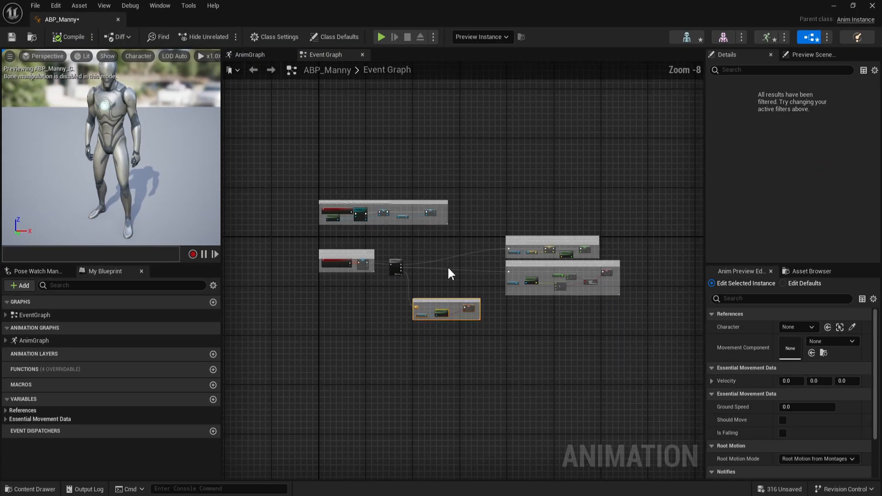
scroll(565, 269, up, 1)
scroll(565, 270, up, 3)
drag(663, 176, 316, 288)
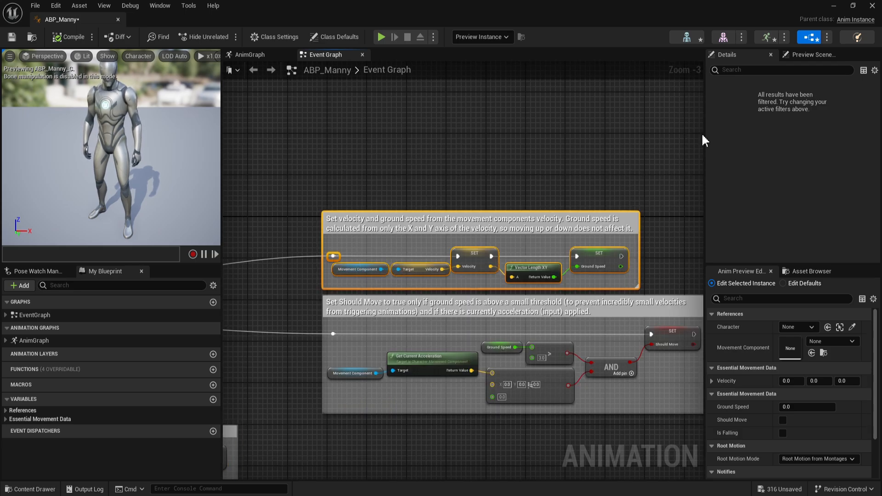
click(833, 6)
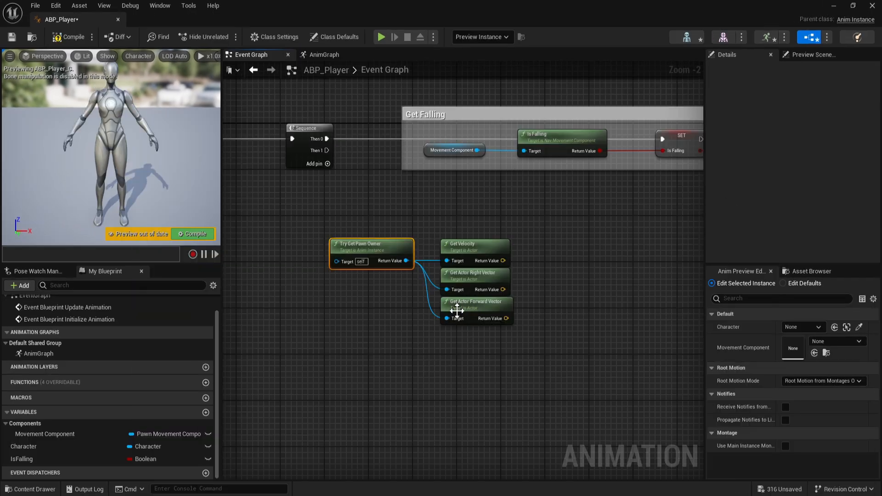
Add a dot product node taking Get Velocity and Get Actor Right Vector as its inputs
click(537, 246)
drag(502, 260, 550, 251)
text(dot)
click(593, 303)
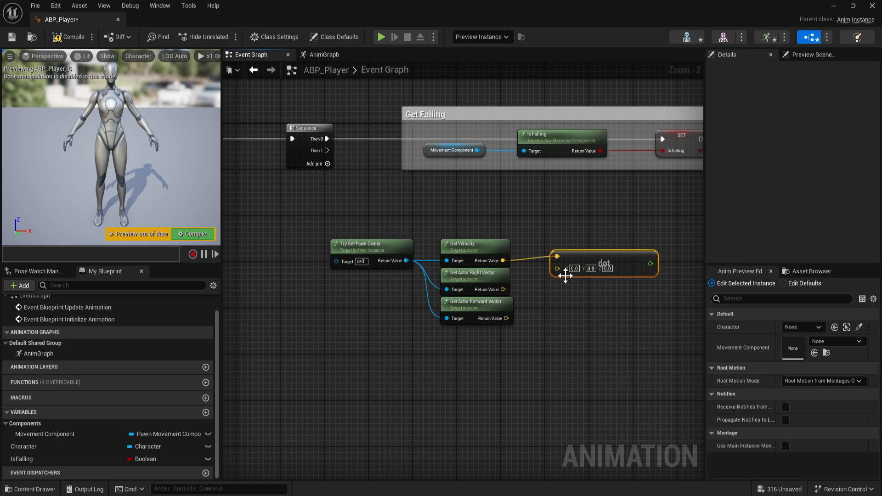
drag(503, 289, 578, 272)
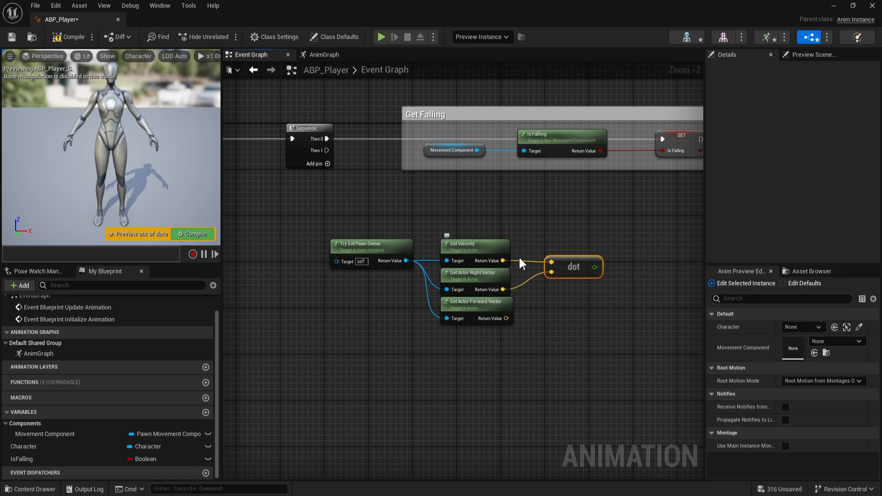
drag(594, 267, 622, 239)
click(531, 291)
drag(594, 266, 647, 224)
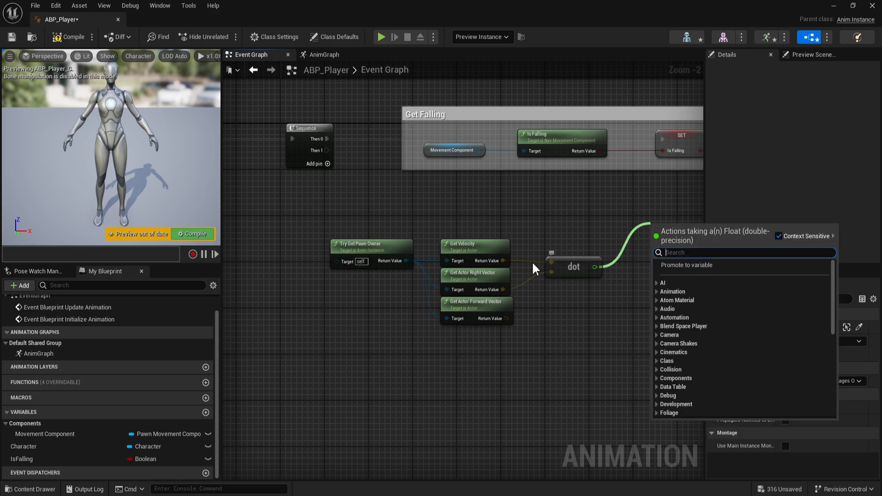
click(532, 294)
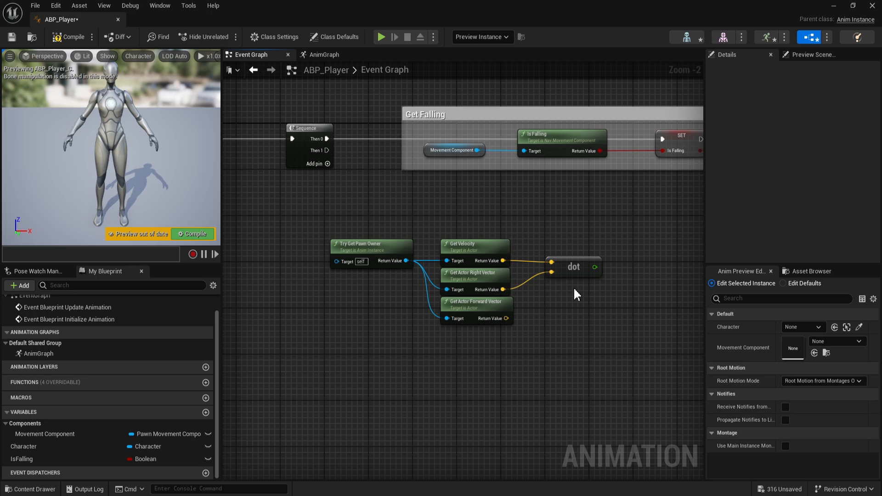
Add a second dot product node taking Get Velocity and Get Actor Forward Vector, aligned below the first one
drag(558, 310, 547, 306)
text(dot)
click(597, 161)
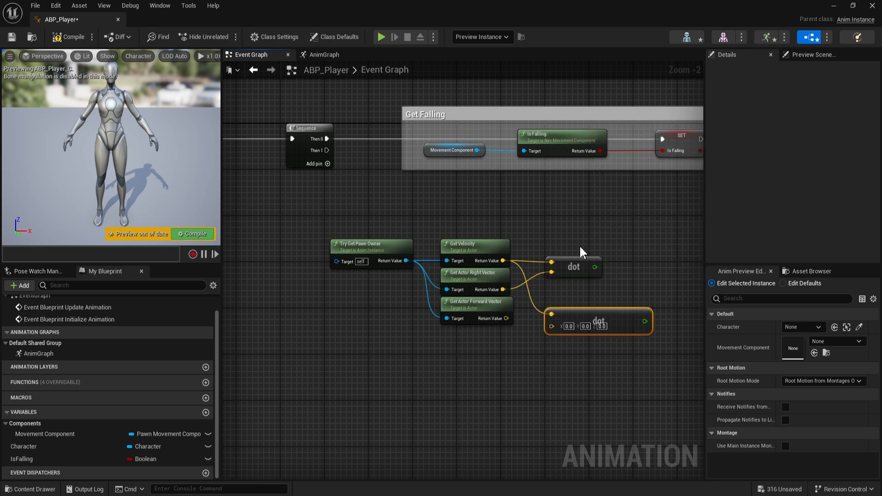
drag(551, 327, 506, 318)
mouse_move(568, 311)
mouse_down()
mouse_move(564, 291)
mouse_move(567, 308)
mouse_up()
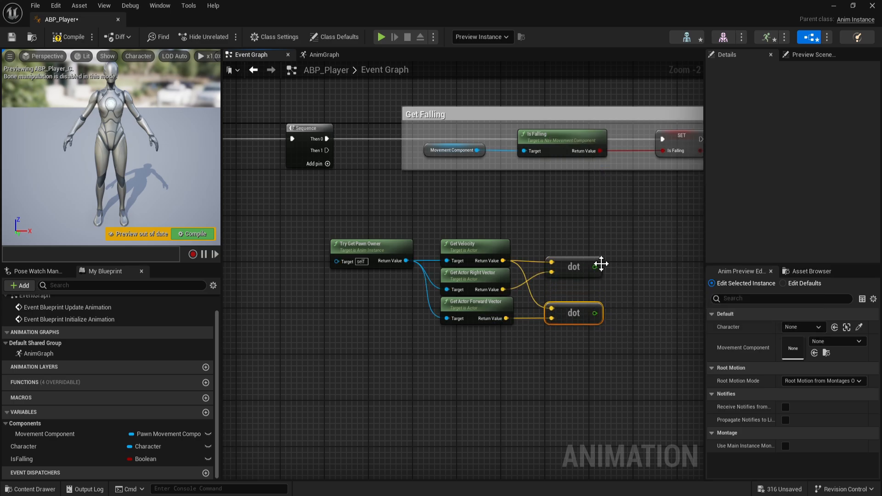
Promote the velocity and right vector dot product to a Float variable named SideSpeed and position its SET node beside it
drag(596, 268, 631, 282)
click(626, 300)
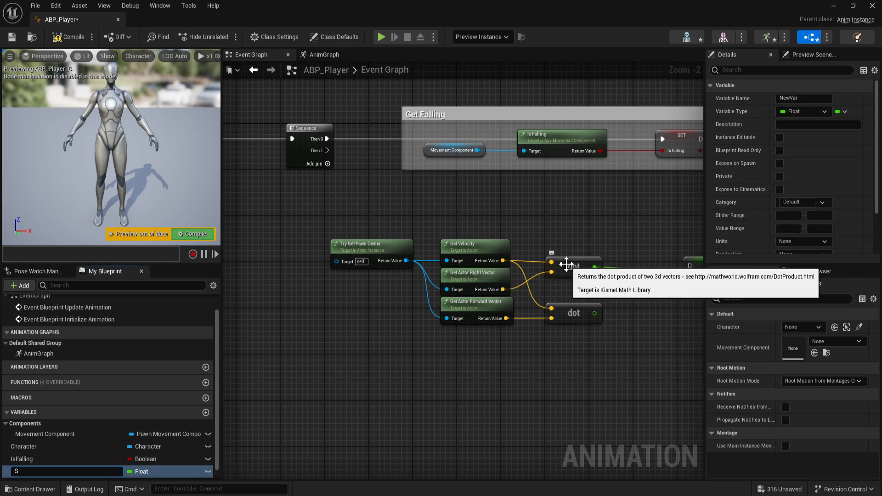
text(Side Speed)
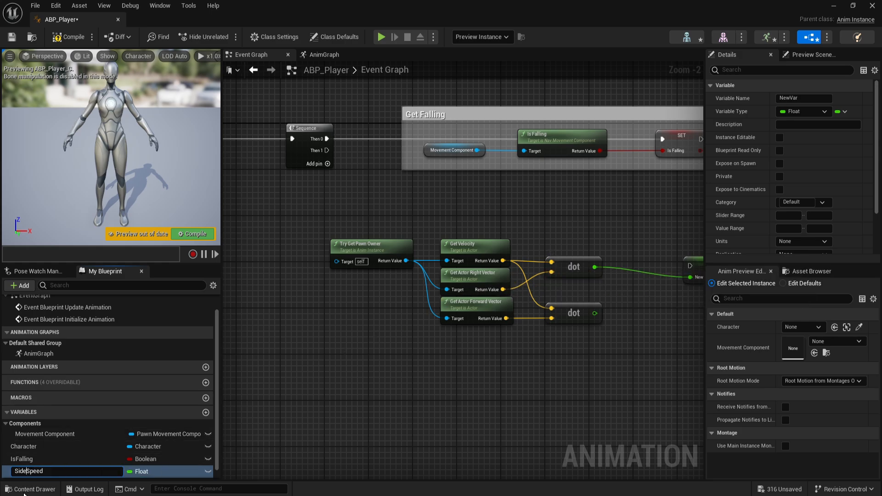
key(Return)
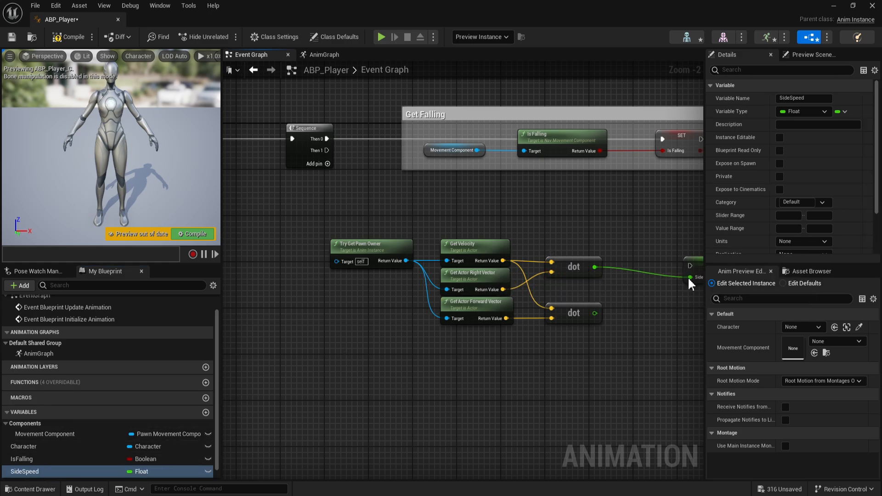
drag(692, 265, 638, 248)
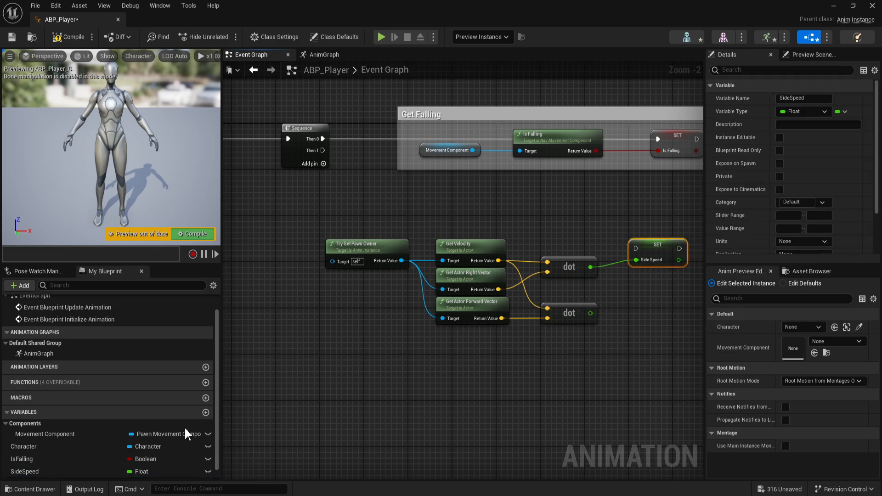
Promote the velocity and forward vector dot product to a Float variable named ForwardSpeed, and run both speed SET nodes from the Sequence's Then 1 output
right_drag(429, 329, 314, 325)
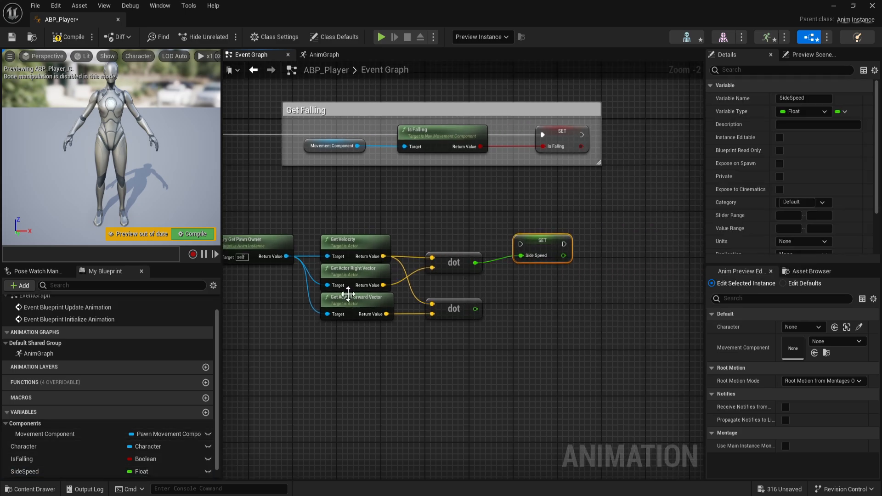
right_click(474, 311)
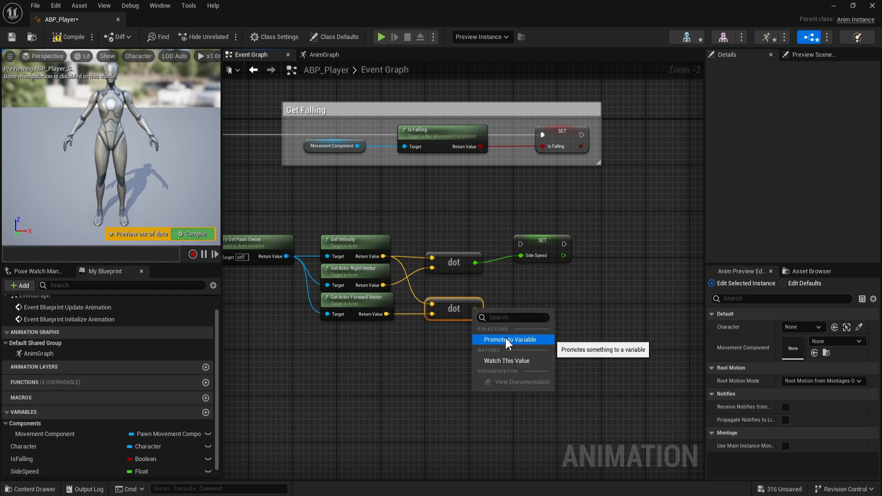
click(508, 339)
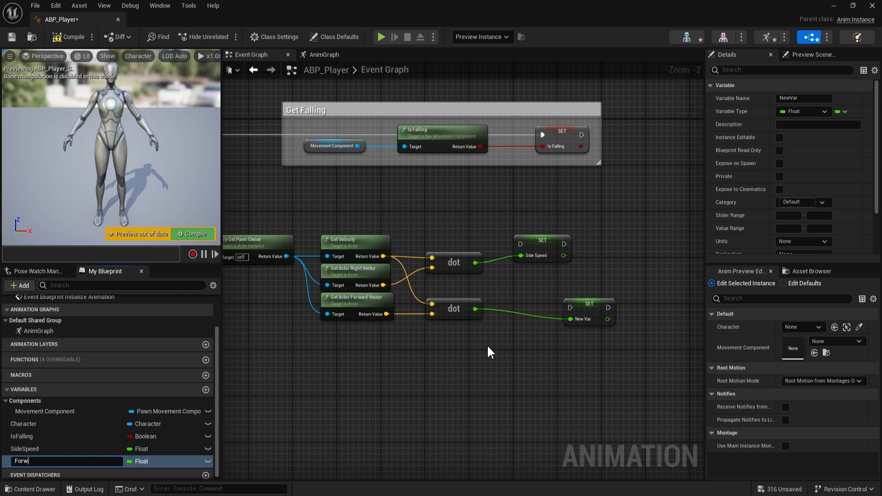
text(ForwardSpeed)
key(Return)
drag(588, 309, 565, 245)
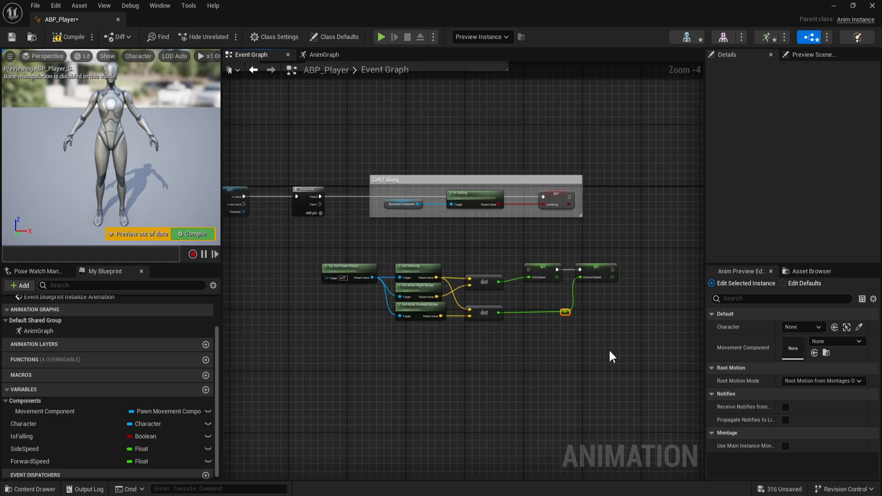
drag(611, 356, 320, 260)
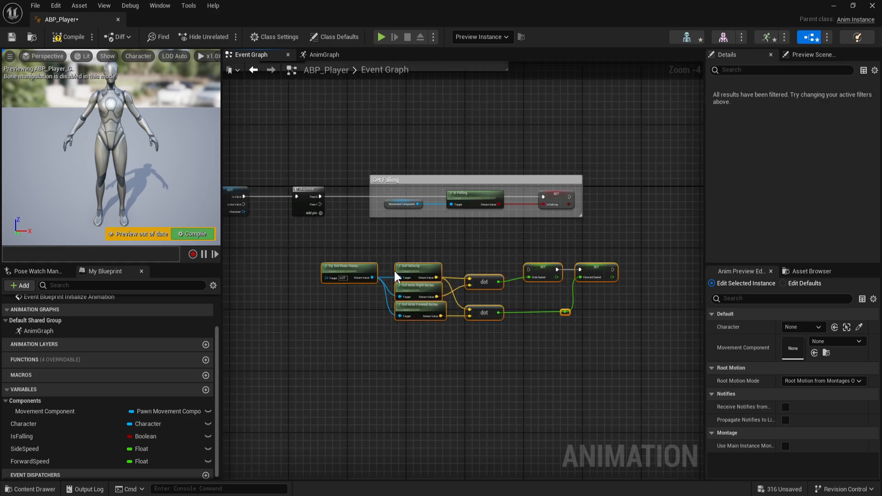
drag(533, 268, 320, 204)
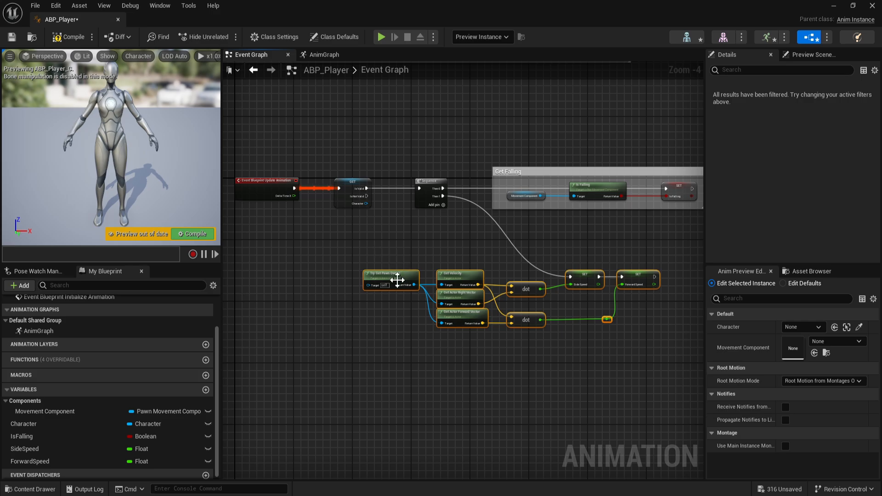
Replace the Try Get Pawn Owner node with a Character variable getter feeding Get Velocity, Get Actor Right Vector and Get Actor Forward Vector
drag(26, 423, 370, 307)
click(393, 322)
scroll(404, 294, up, 2)
ctrl+drag(414, 280, 373, 313)
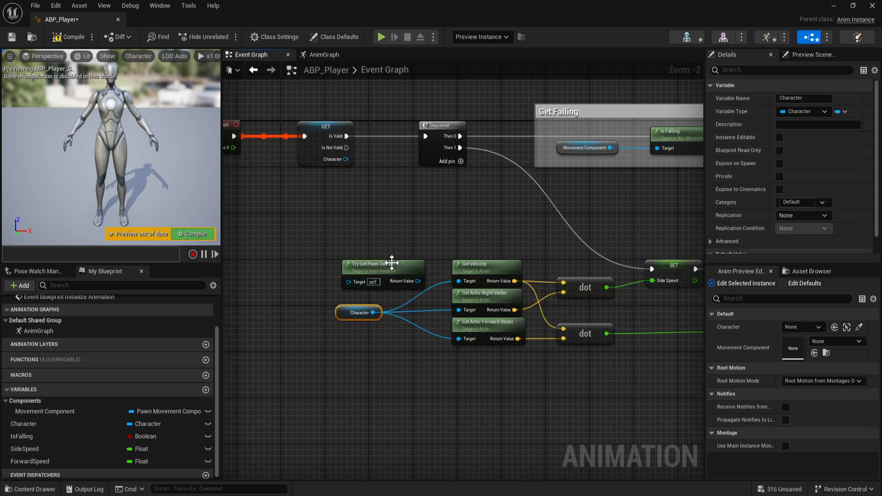
drag(391, 263, 372, 192)
key(Delete)
drag(354, 311, 388, 294)
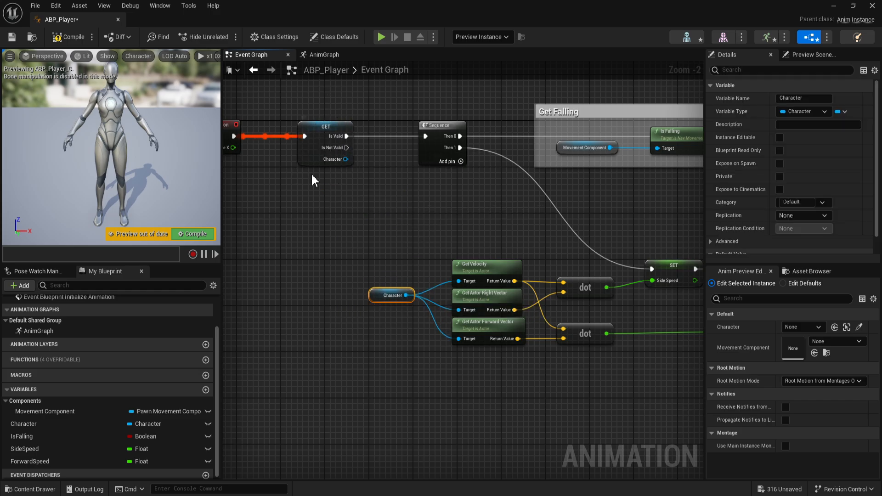
Try to feed the velocity and vector nodes from the validated GET node's Character output, and undo the rewiring
right_drag(490, 174, 427, 188)
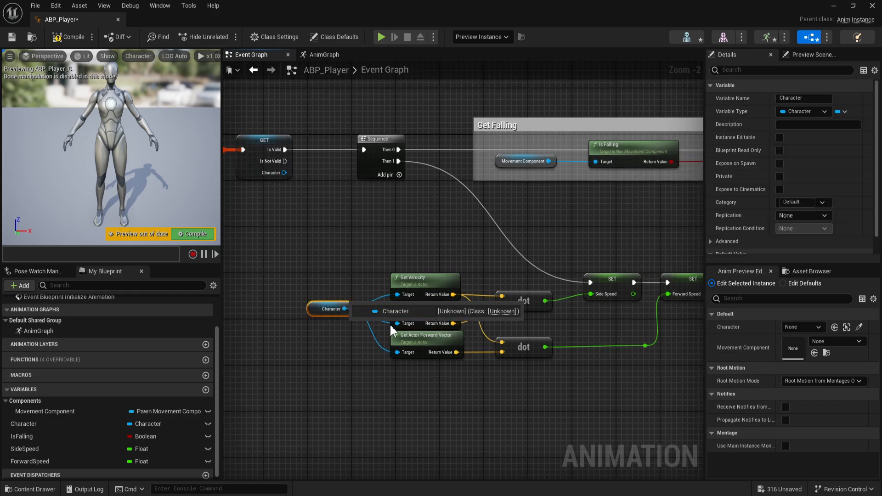
scroll(390, 323, down, 1)
ctrl+drag(351, 311, 292, 188)
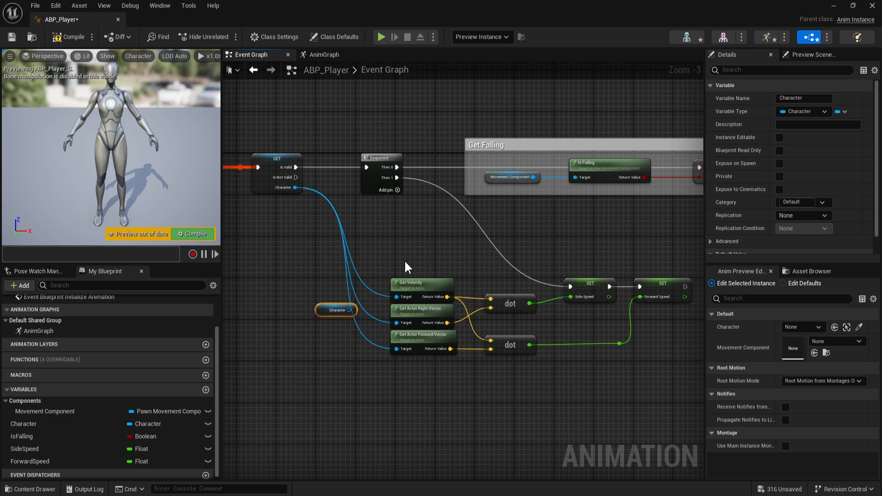
key(ctrl+z)
key(ctrl+z)
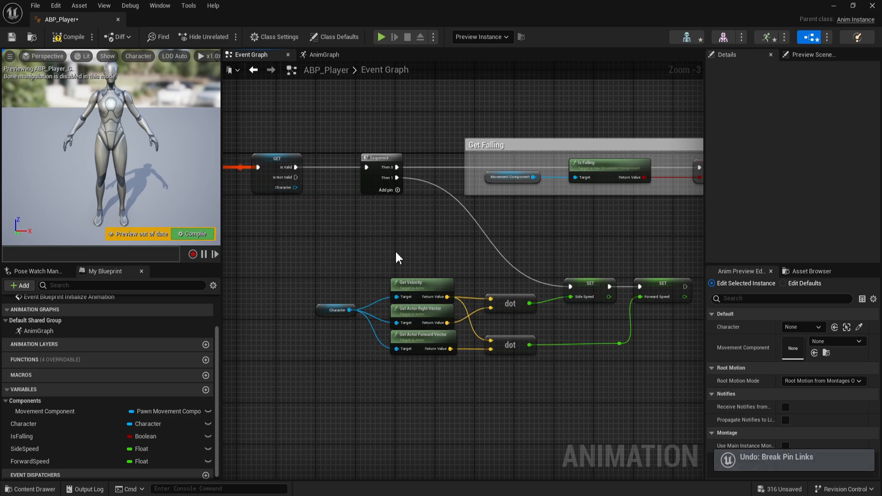
Add a reroute node to the wire between the Sequence's Then 1 and the Side Speed SET node, placing it just above the Character getter
right_drag(484, 261, 390, 246)
scroll(431, 255, down, 2)
drag(301, 250, 540, 318)
drag(468, 266, 368, 277)
double_click(473, 267)
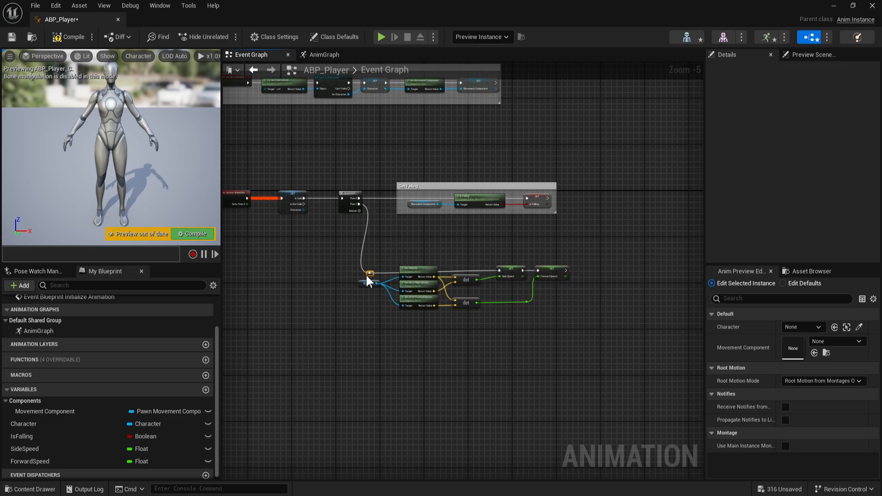
Enclose all the speed calculation nodes in a comment box titled Get Speed
drag(581, 344, 322, 252)
key(c)
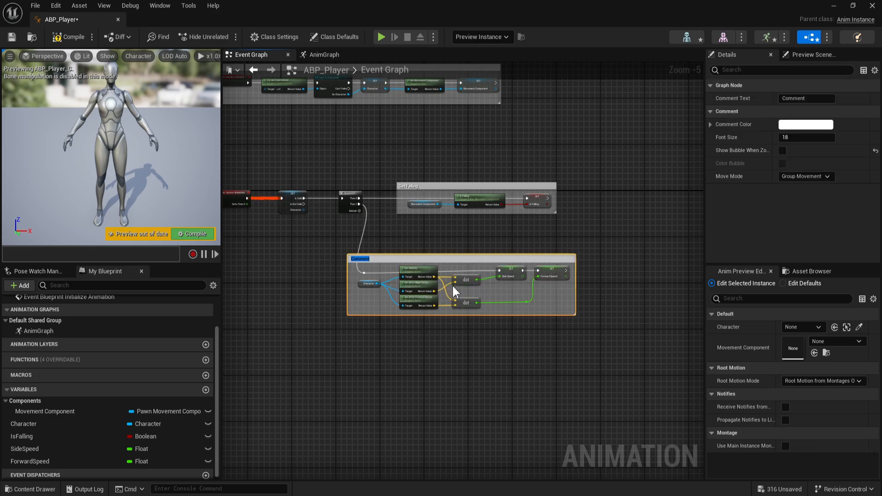
scroll(420, 287, up, 2)
text(Get S)
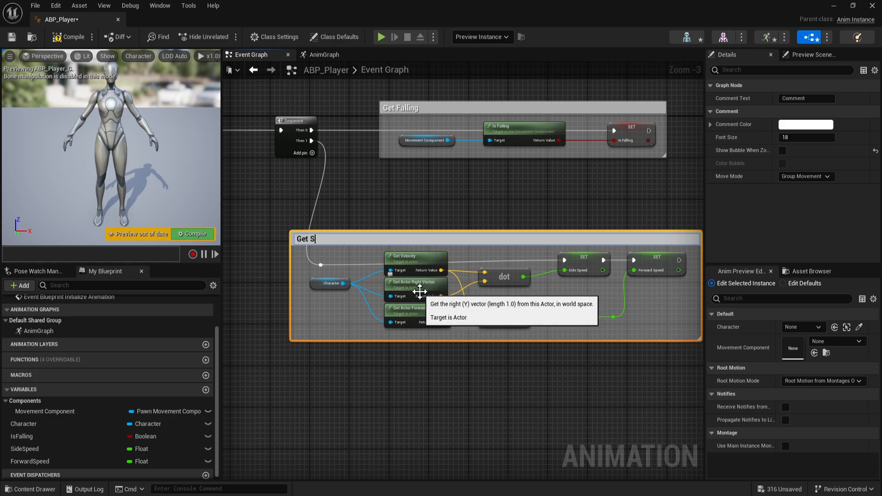
text(peed)
click(437, 358)
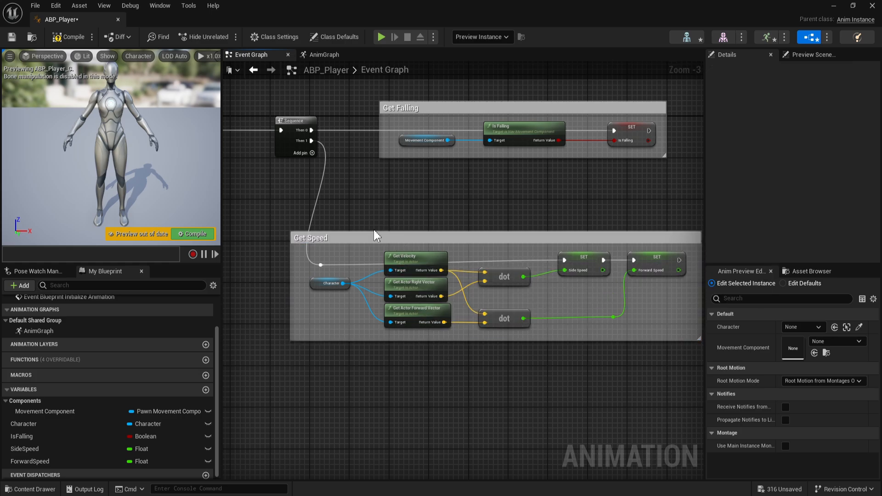
Align the Get Speed comment group beneath Get Falling, and compile and save the blueprint
drag(362, 237, 452, 231)
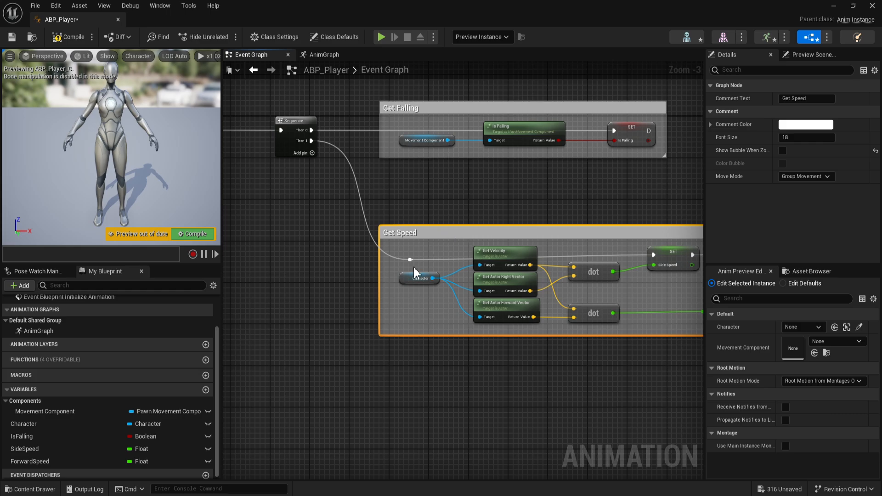
click(397, 286)
click(69, 37)
click(11, 36)
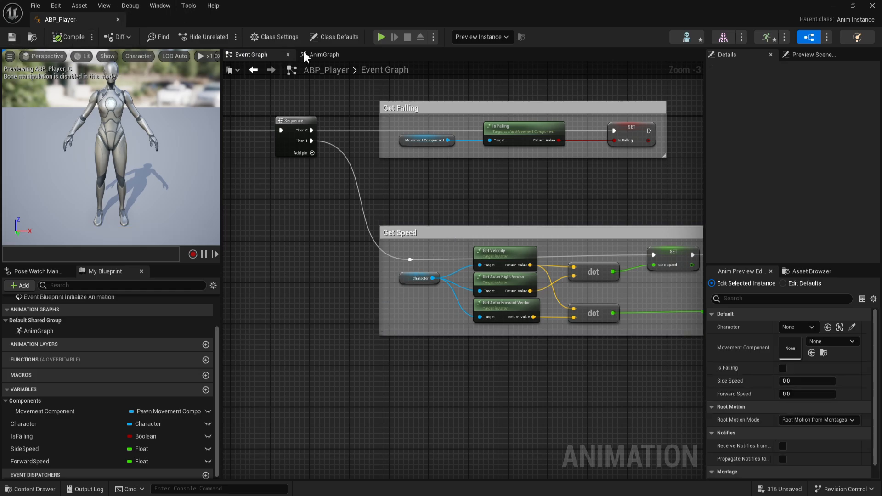
Open ABP_Player's AnimGraph and move the Output Pose node farther right to leave room for its inputs
click(318, 54)
scroll(305, 309, down, 1)
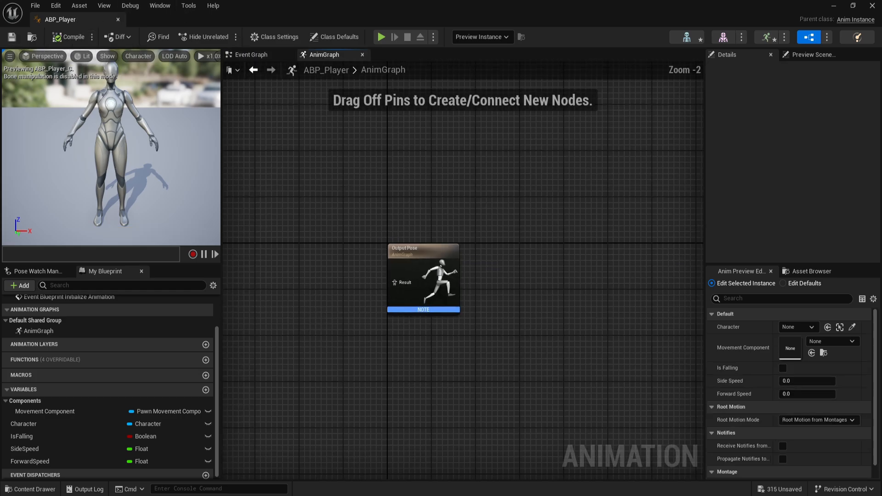
drag(441, 268, 614, 267)
click(251, 55)
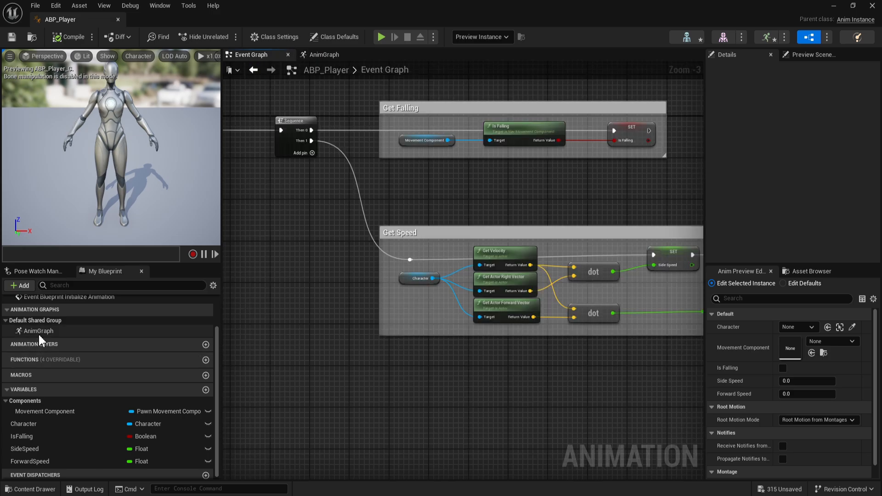
double_click(37, 330)
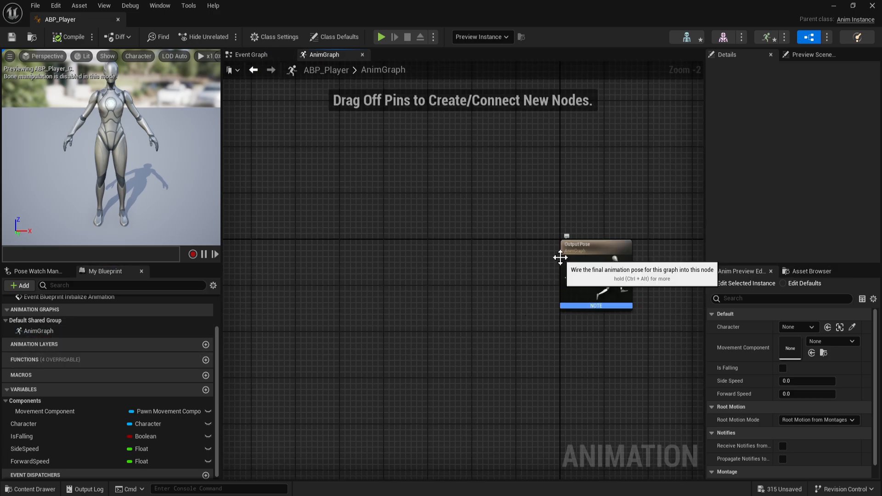
Create a Blend Space asset in the Mannequins Animations folder of the main editor, using the SK_Mannequin skeleton
click(808, 271)
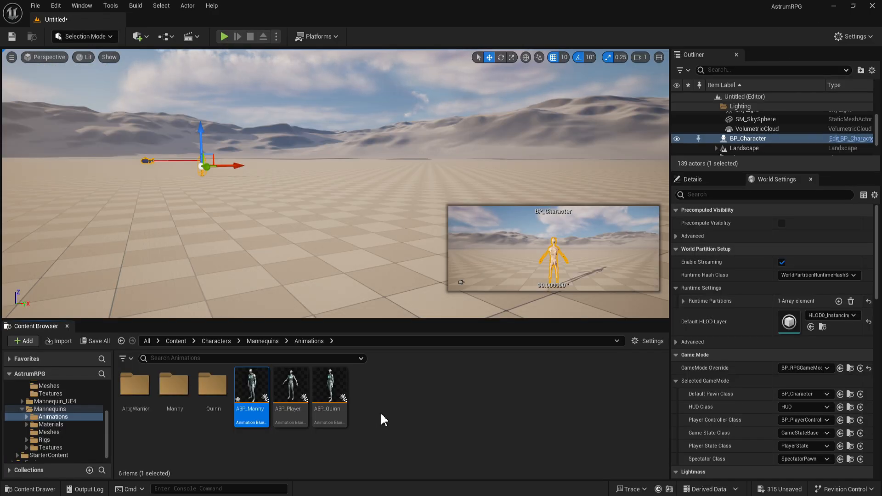
right_click(392, 420)
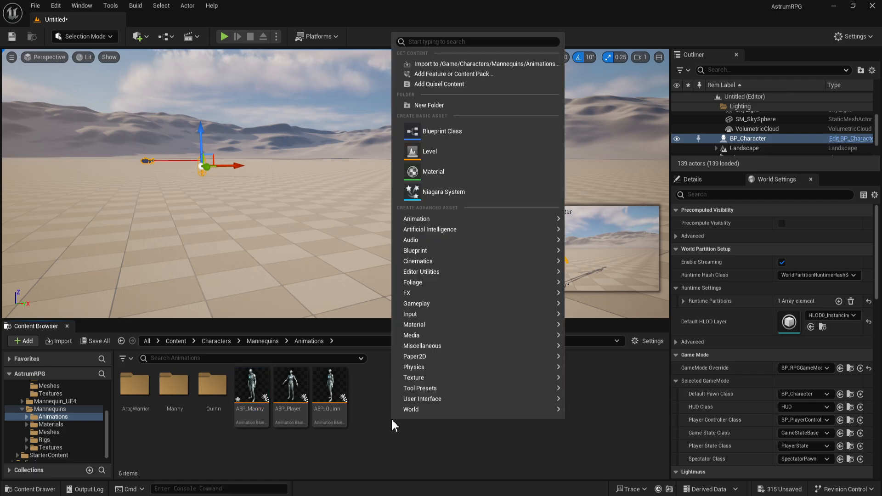
mouse_move(404, 296)
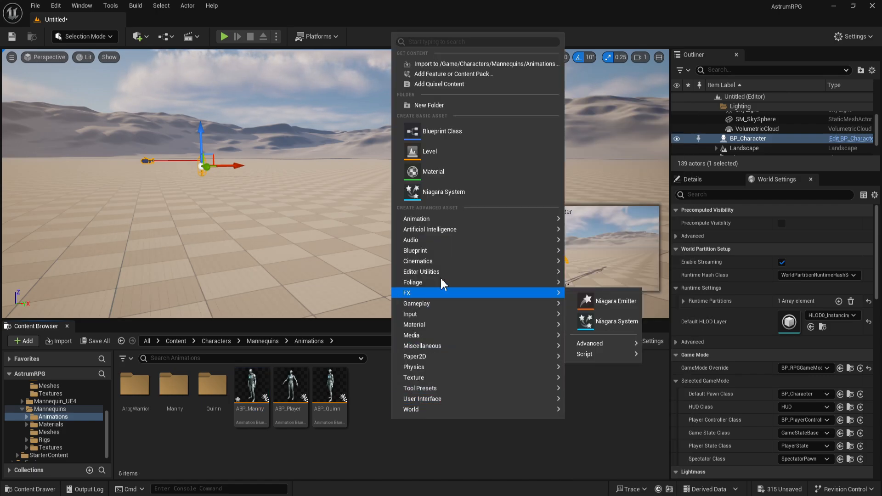
mouse_move(543, 225)
right_click(379, 402)
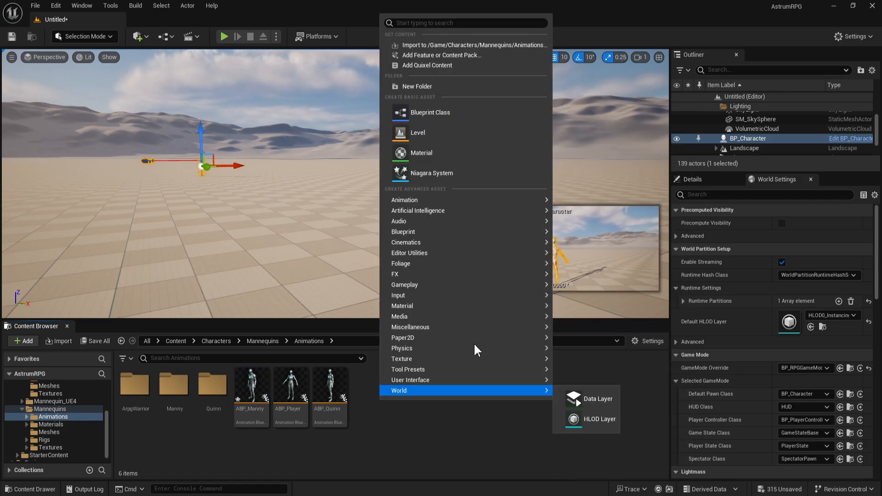
mouse_move(550, 198)
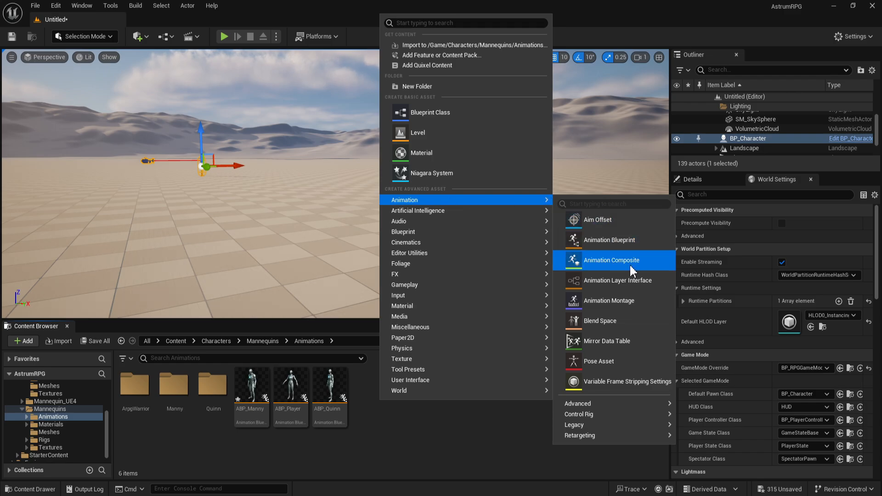
click(600, 322)
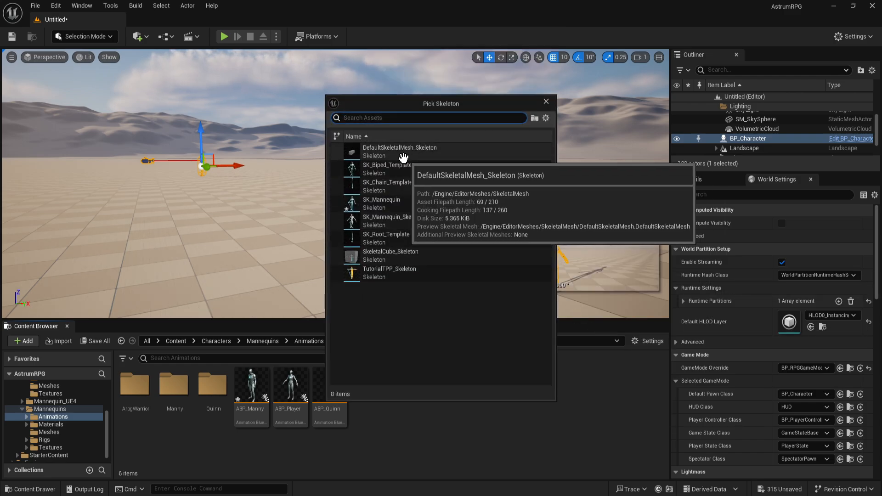
click(384, 205)
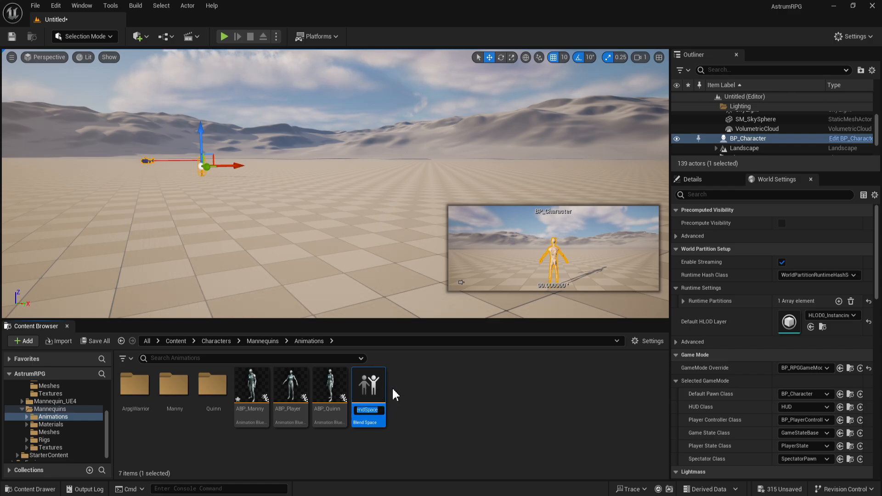
Name the new blend space BSP_Sword and open it for editing
text(BSP_)
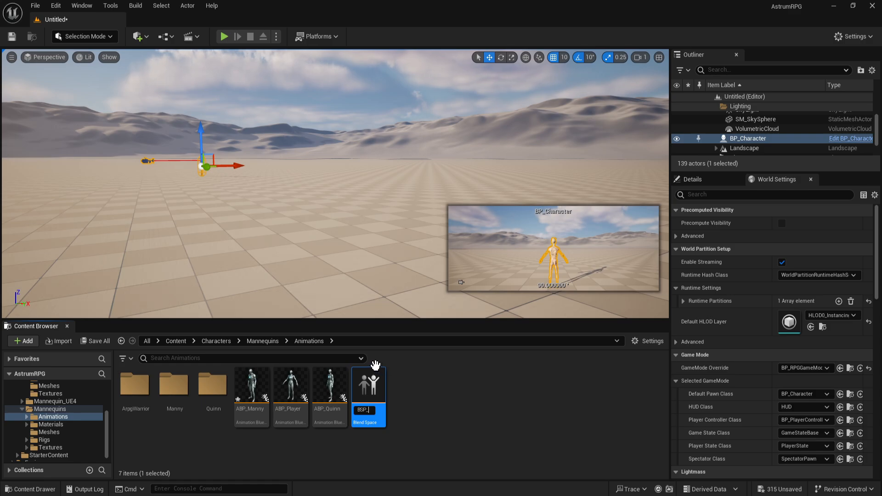
text(Sword)
key(Return)
double_click(380, 385)
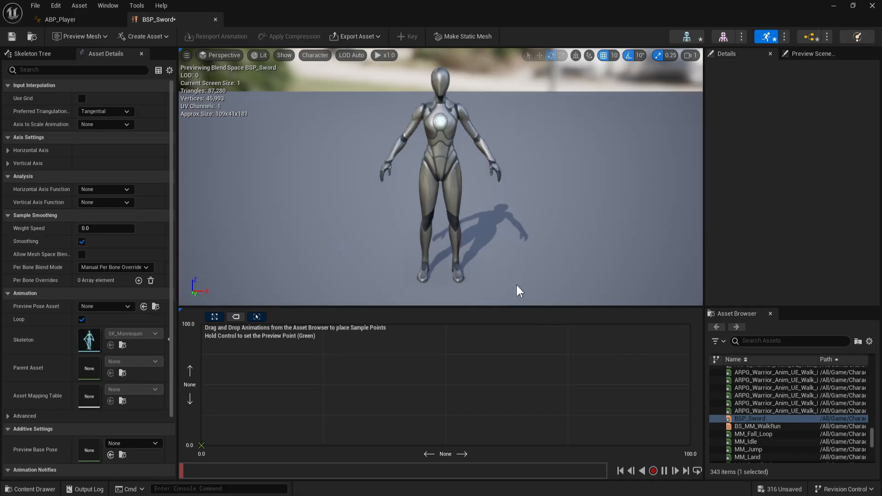
Name the blend space's horizontal axis Side and its vertical axis Forward
click(9, 151)
click(8, 294)
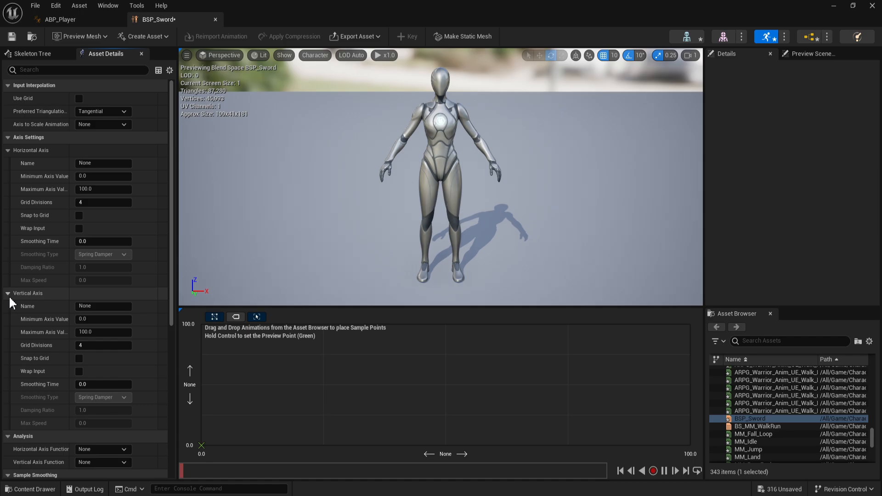
click(88, 164)
double_click(99, 164)
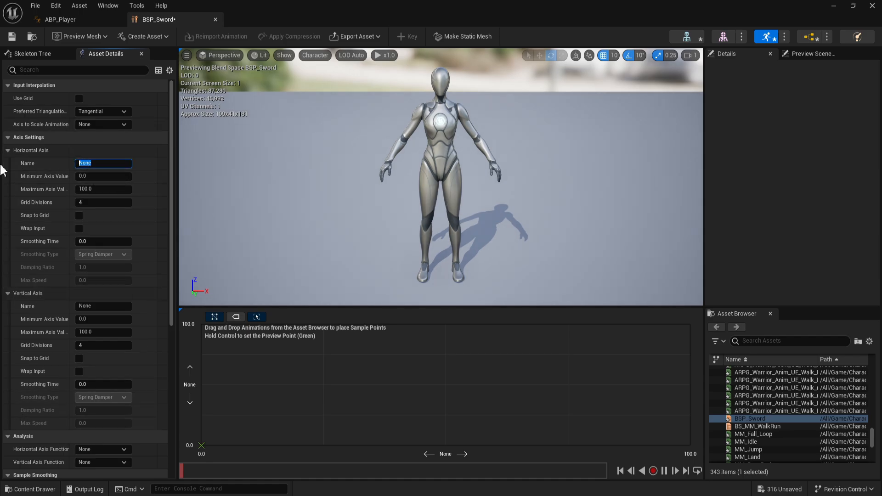
text(Side)
double_click(95, 306)
text(Forward)
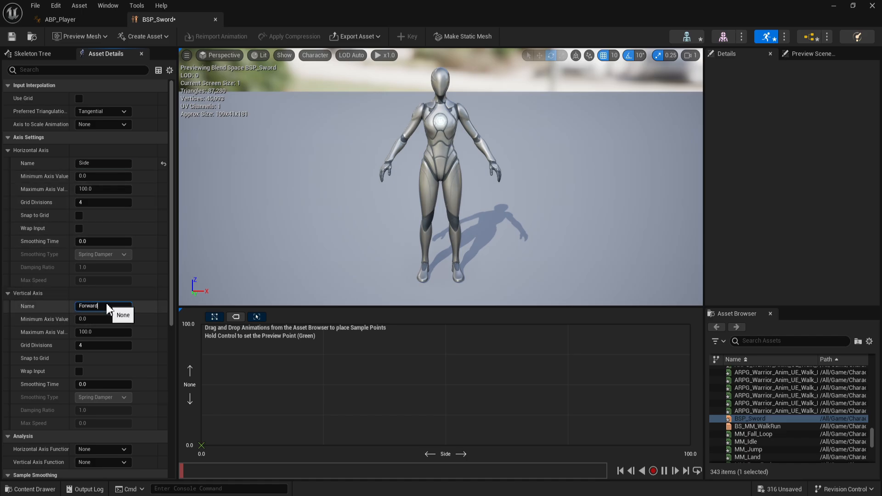
key(Return)
Set the Side axis range from a minimum of -500 to a maximum of 500
click(92, 176)
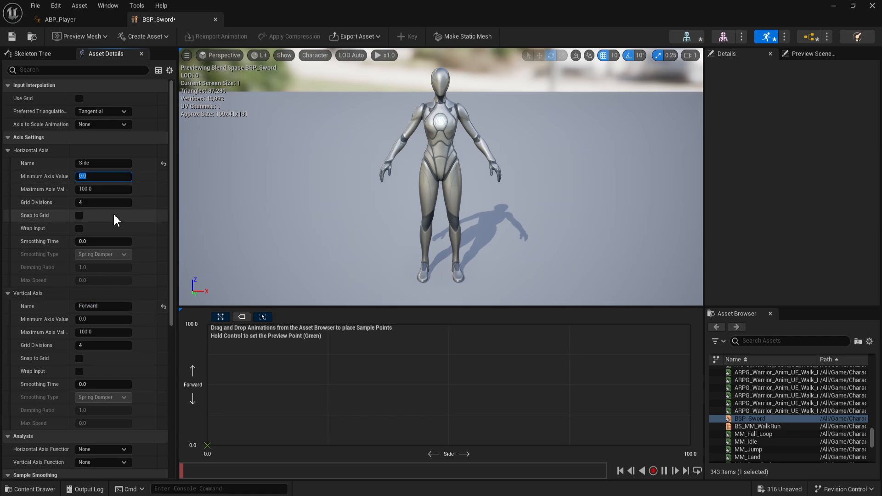
text(-500)
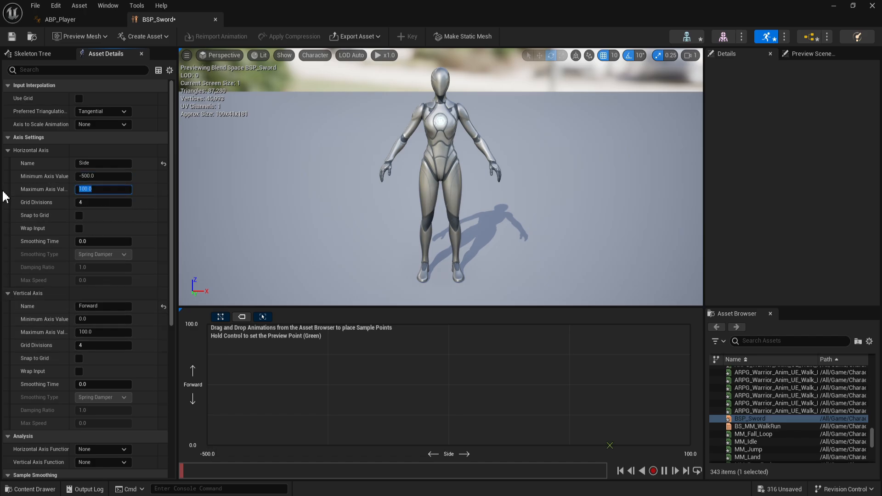
text(500)
key(Return)
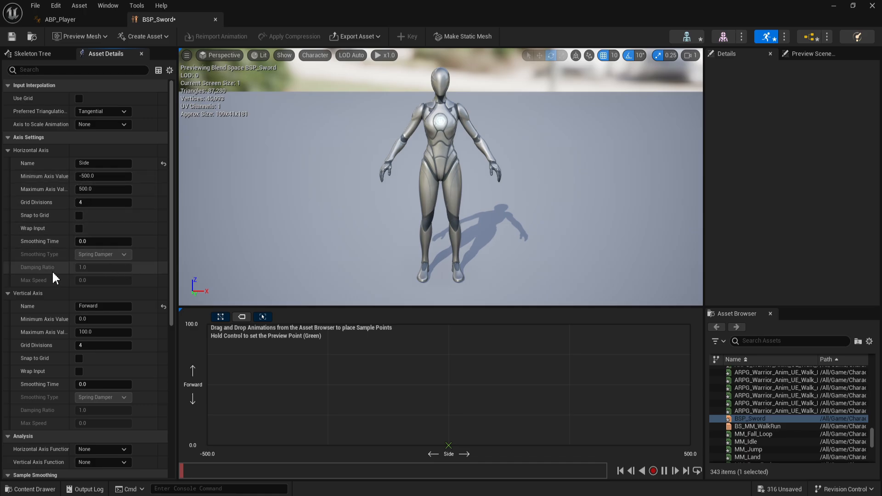
Set the Forward axis range from a minimum of -500 to a maximum of 500
click(82, 319)
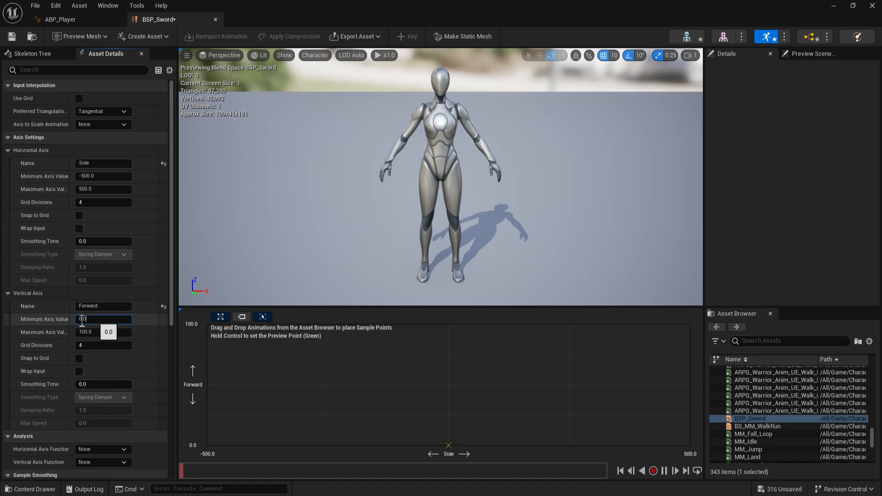
text(-)
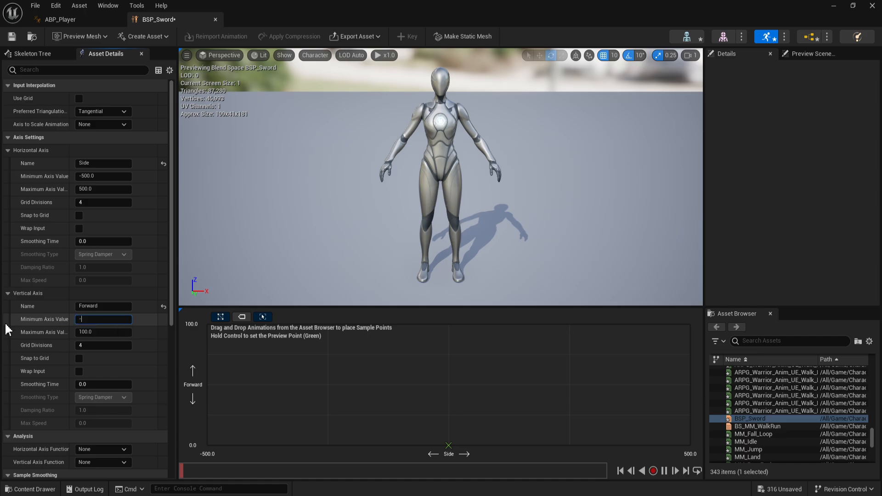
text(500)
click(105, 332)
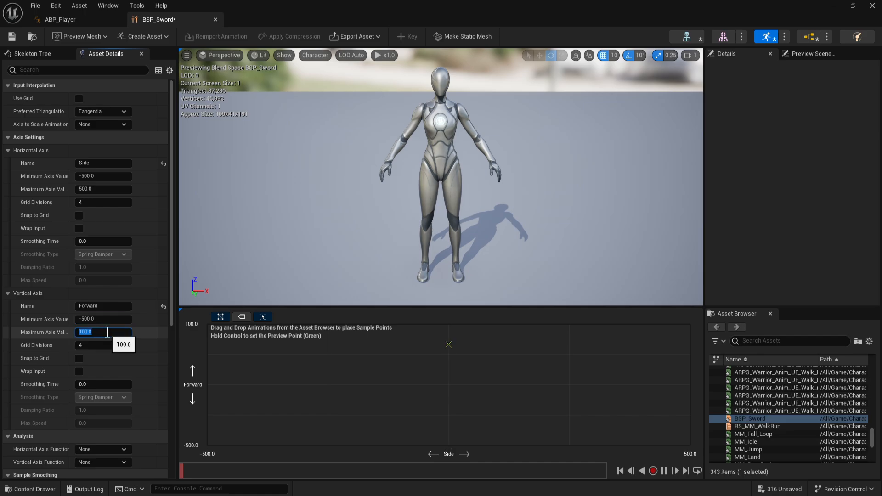
text(500)
key(Return)
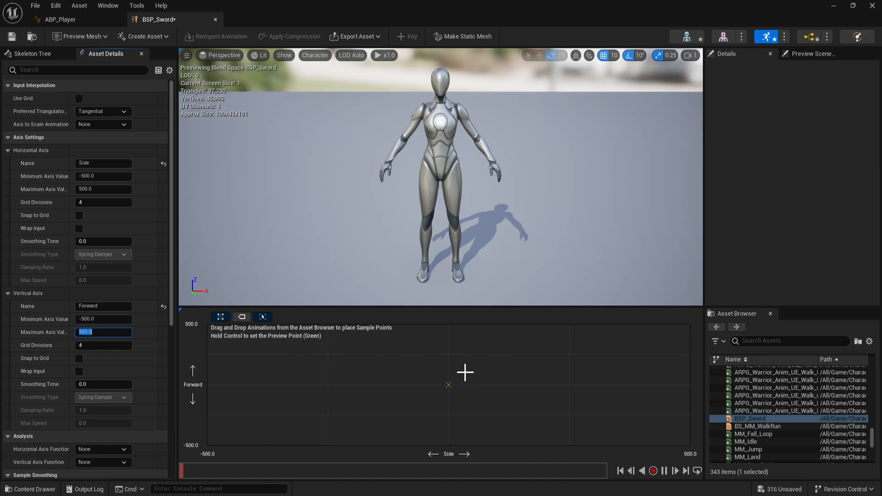
Place the ARPG_Warrior_Anim_UE_Idle1 animation as a sample point at the centre of the blend grid, at Side 0 and Forward 0
scroll(776, 420, up, 2)
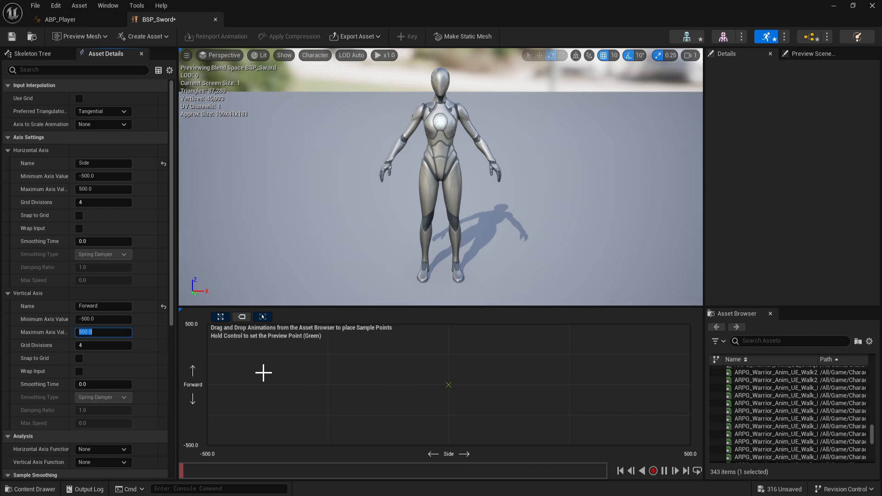
scroll(791, 404, up, 4)
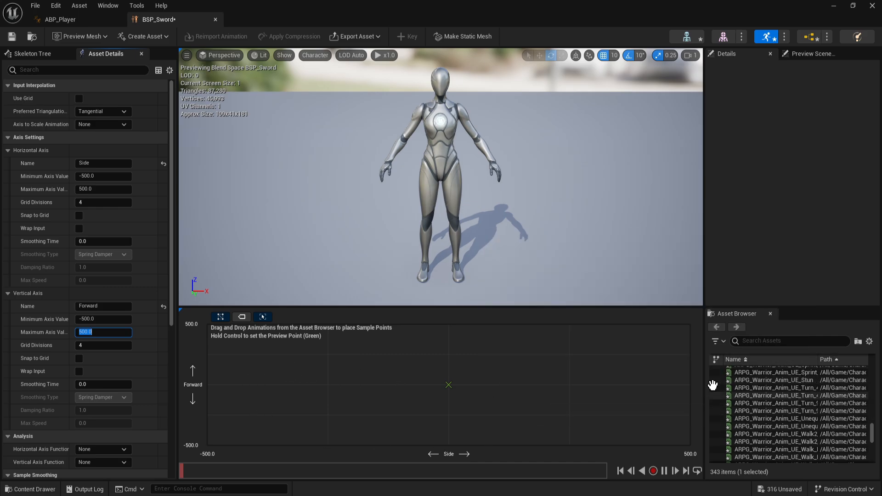
drag(703, 377, 659, 376)
scroll(781, 404, up, 4)
scroll(776, 427, up, 10)
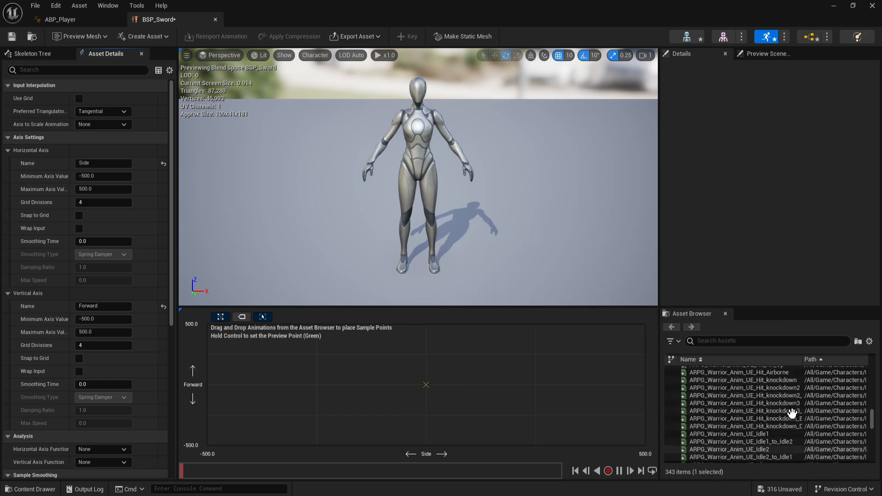
click(765, 431)
scroll(784, 427, down, 3)
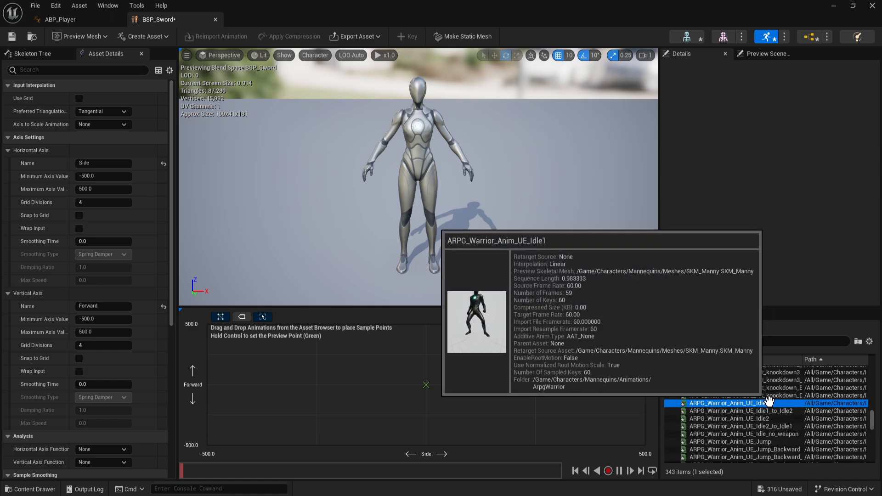
drag(696, 404, 425, 385)
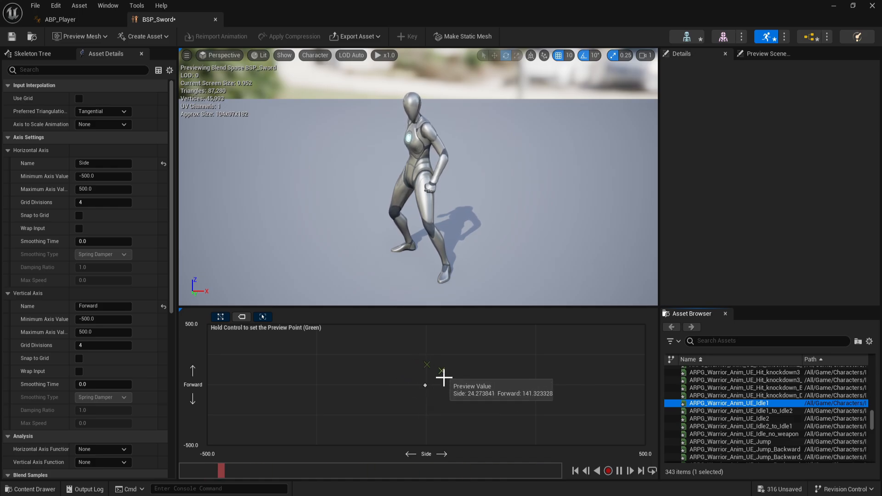
drag(425, 386, 366, 336)
drag(382, 386, 429, 384)
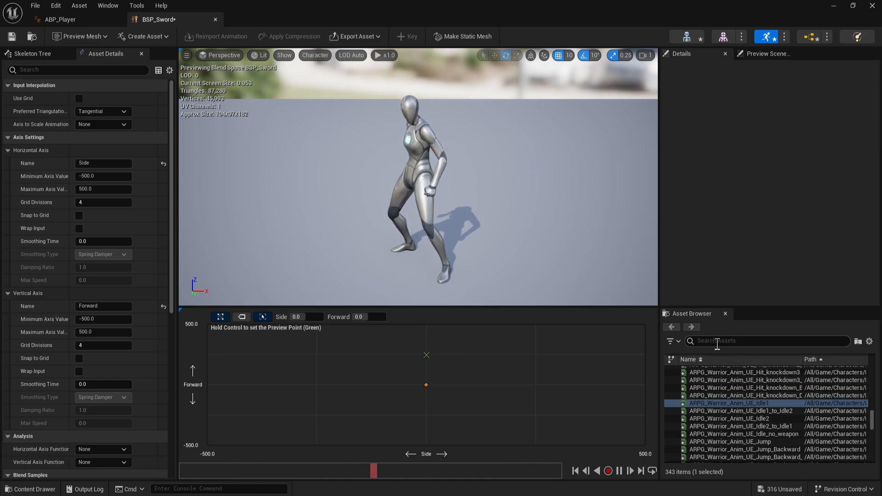
Search the animations for "walk" and place ARPG_Warrior_Anim_UE_Walk_Forward_IPC at Side 0, Forward about 250
text(walk)
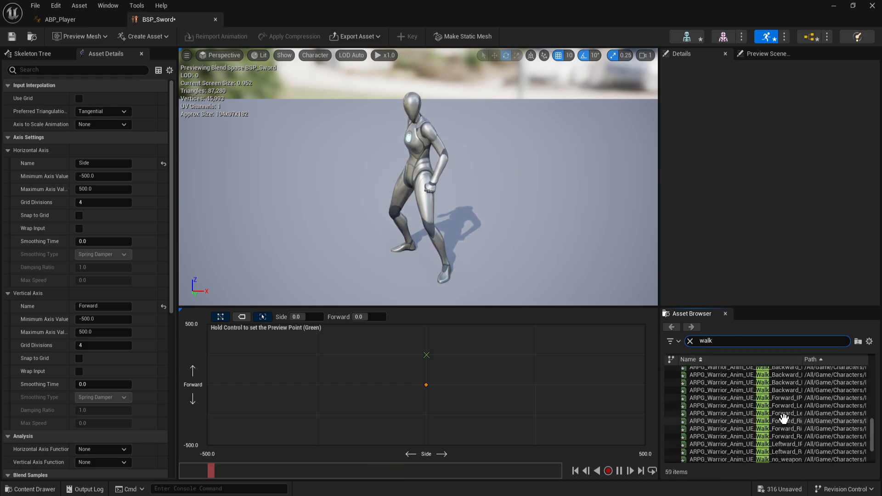
scroll(783, 418, up, 6)
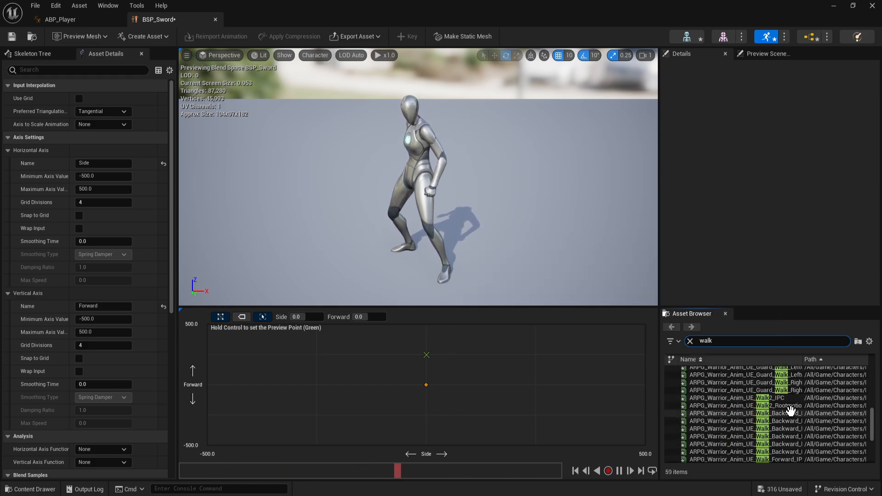
scroll(801, 403, up, 2)
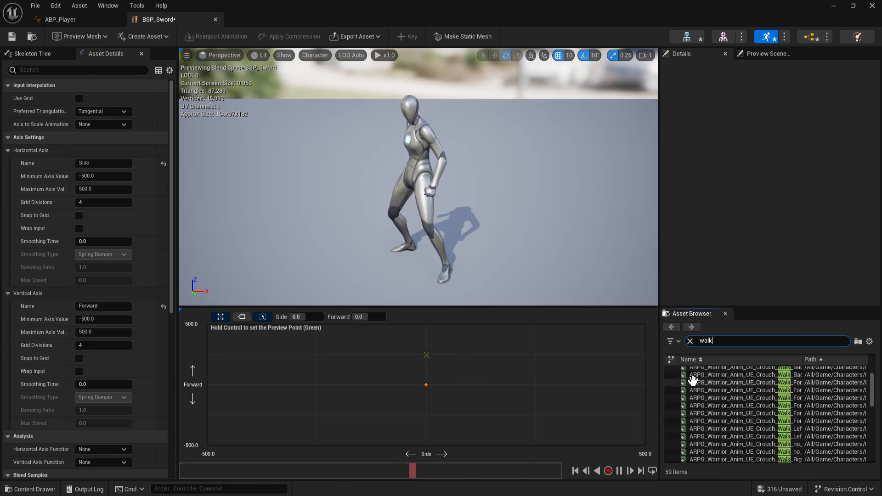
drag(658, 382, 616, 383)
scroll(765, 411, down, 5)
scroll(753, 390, down, 3)
mouse_move(740, 382)
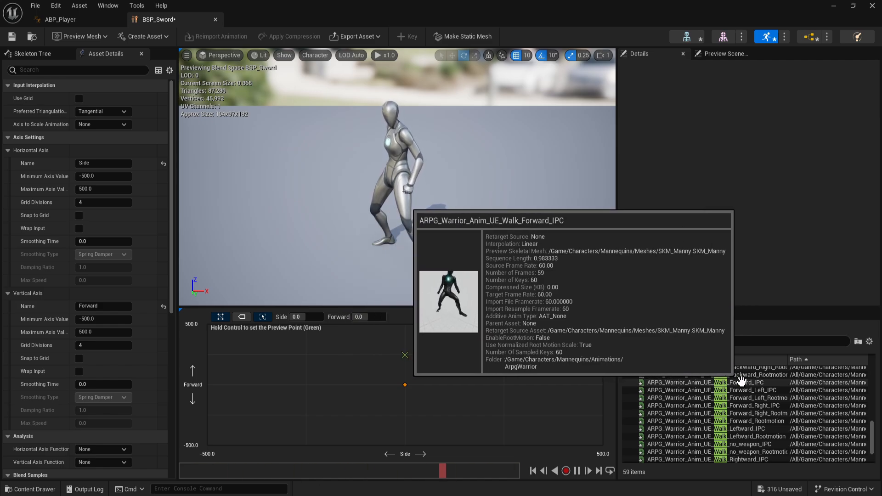
click(766, 382)
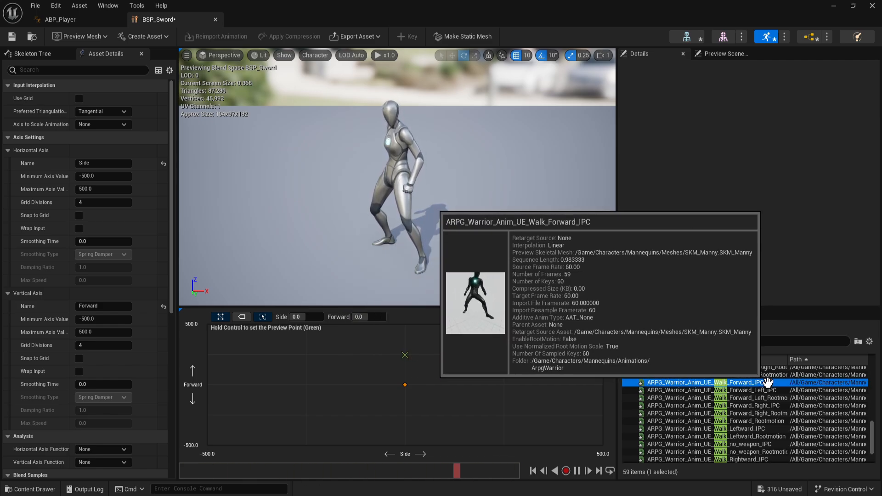
drag(753, 383, 406, 355)
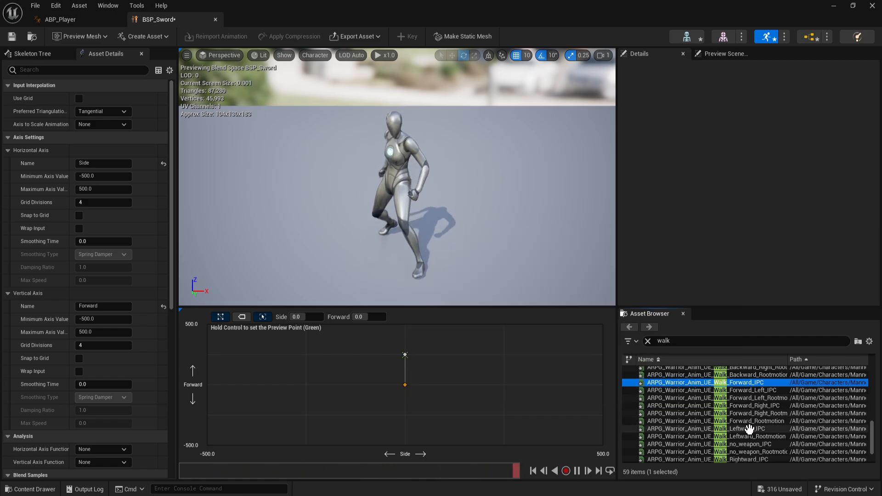
Place ARPG_Warrior_Anim_UE_Walk_Backward_IPC on the blend grid at Side 0, Forward about -250
scroll(749, 442, down, 2)
scroll(751, 416, up, 5)
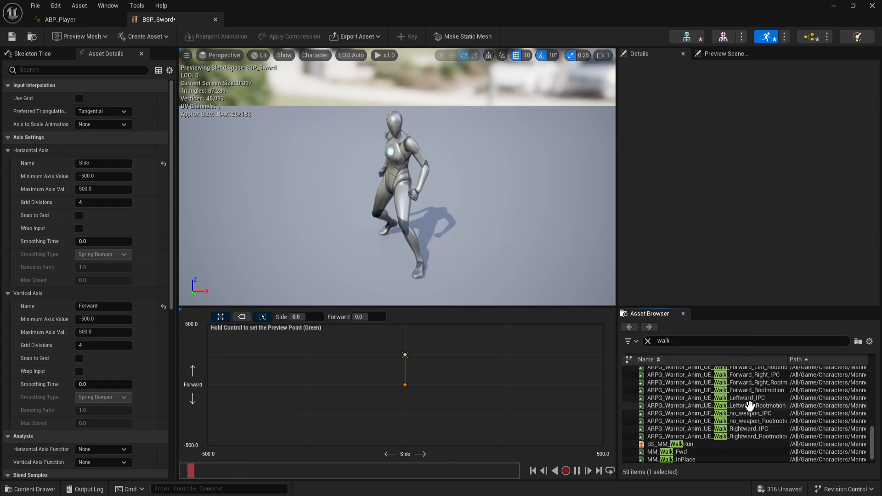
drag(749, 398, 405, 409)
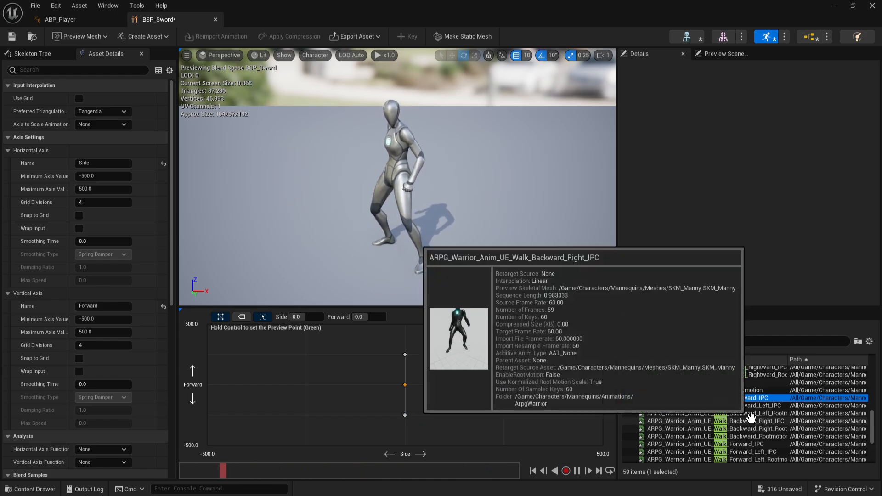
Place Walk_Rightward_IPC at Side about 250 and Walk_Leftward_IPC at Side about -250, both at Forward 0
scroll(750, 419, down, 4)
drag(724, 428, 504, 384)
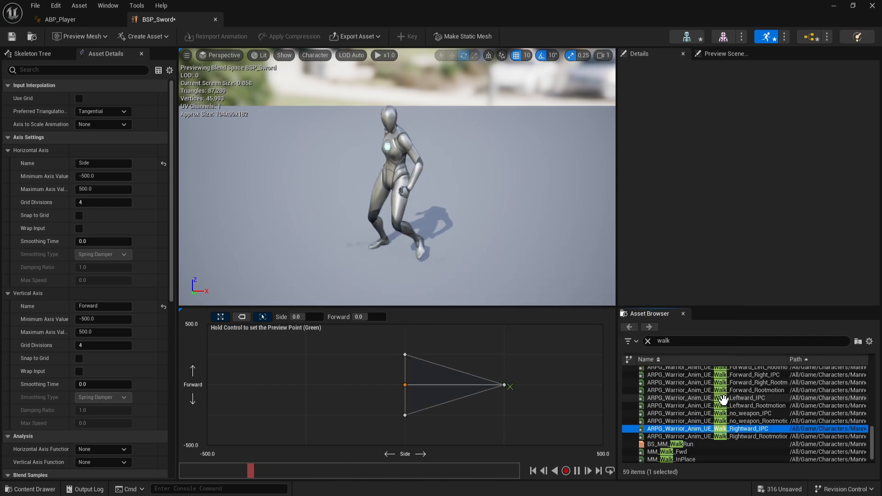
scroll(735, 409, up, 2)
drag(735, 444, 305, 383)
key(ctrl)
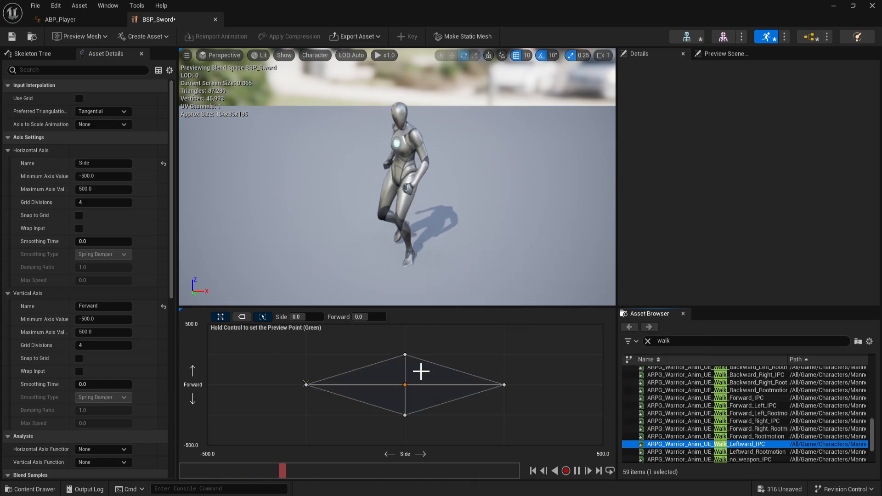
Place Walk_Backward_Left_IPC at Side about -250 and Walk_Backward_Right_IPC at Side about 250, both at Forward about -250
scroll(751, 417, up, 3)
mouse_move(751, 417)
scroll(751, 417, down, 5)
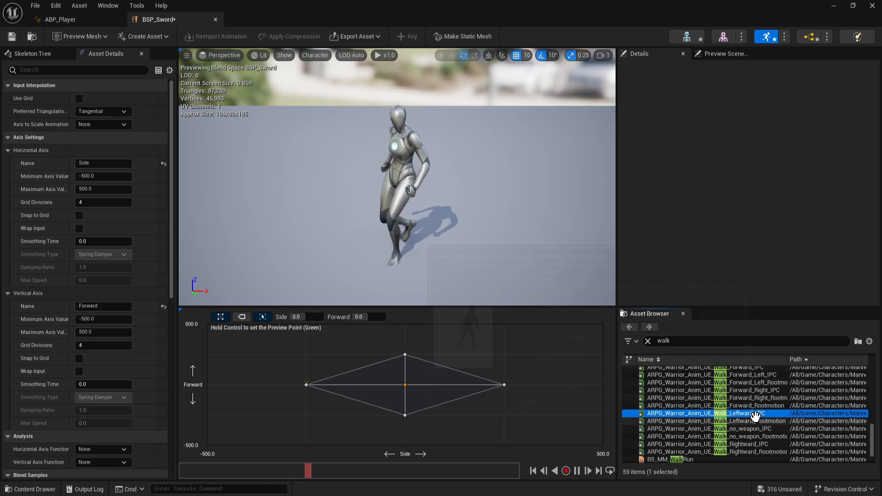
scroll(762, 402, up, 2)
mouse_move(777, 372)
drag(777, 373, 305, 412)
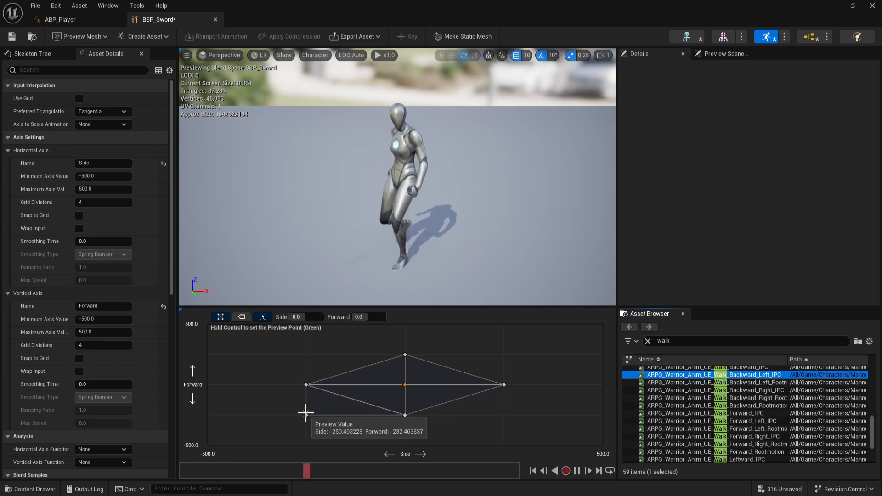
mouse_move(762, 390)
drag(762, 391, 504, 412)
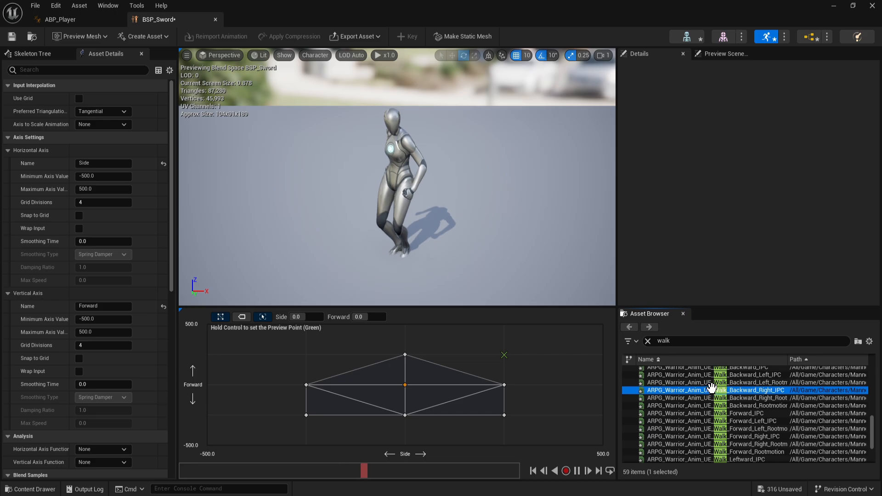
scroll(713, 390, down, 1)
scroll(754, 398, down, 2)
drag(758, 411, 504, 355)
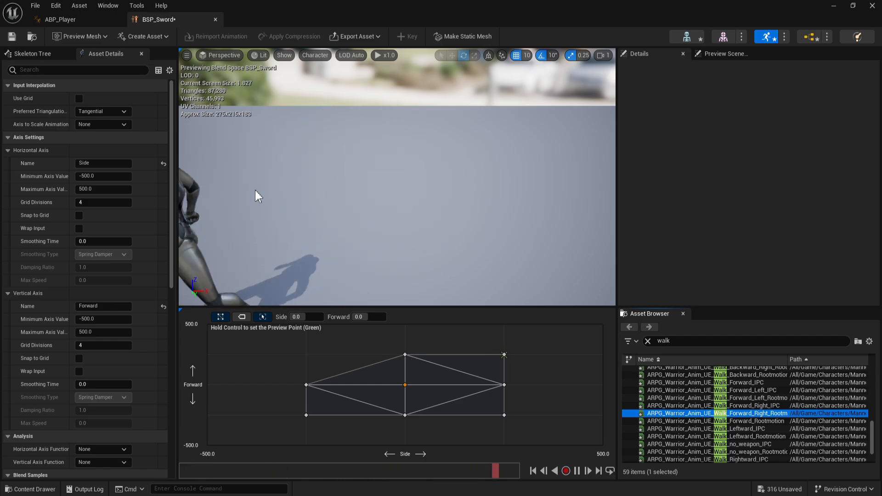
click(503, 354)
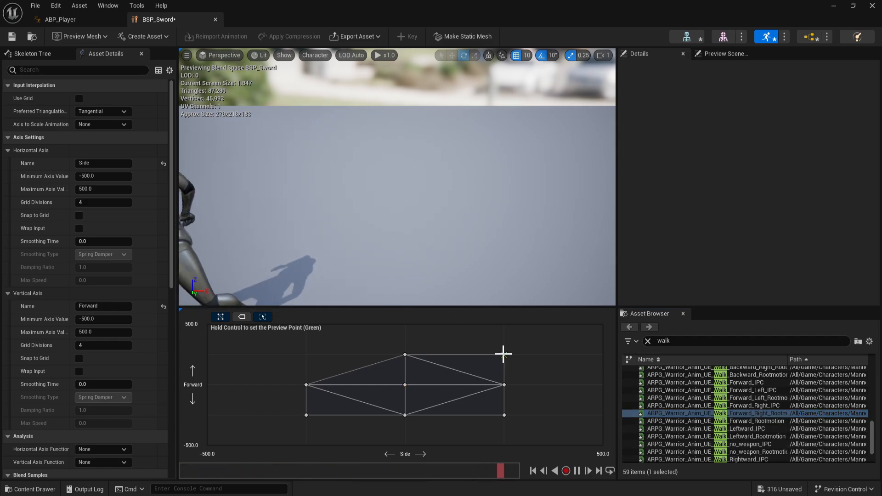
Place Walk_Forward_Right_IPC at Side about 250 and Walk_Forward_Left_IPC at Side about -250, both at Forward about 250
drag(753, 406, 505, 355)
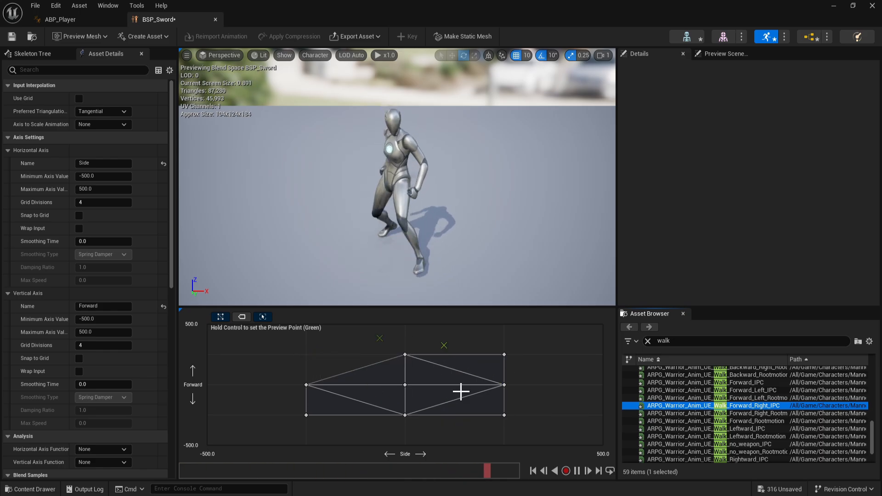
key(ctrl)
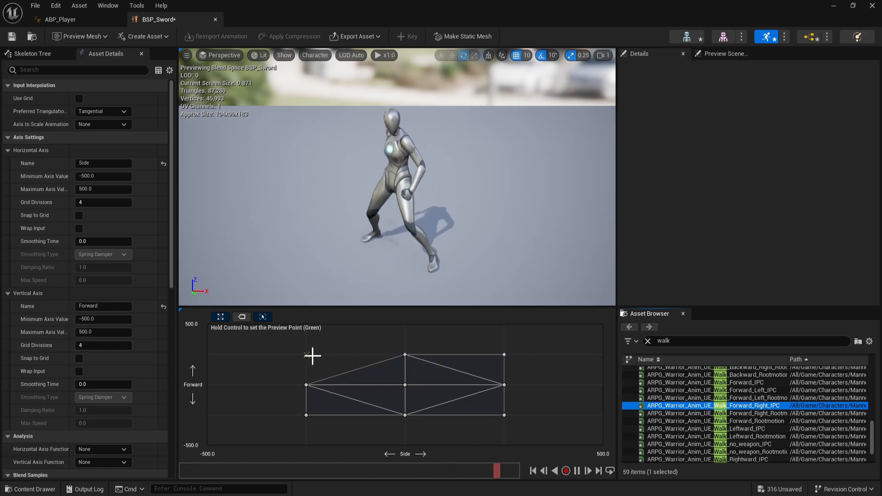
drag(763, 390, 307, 360)
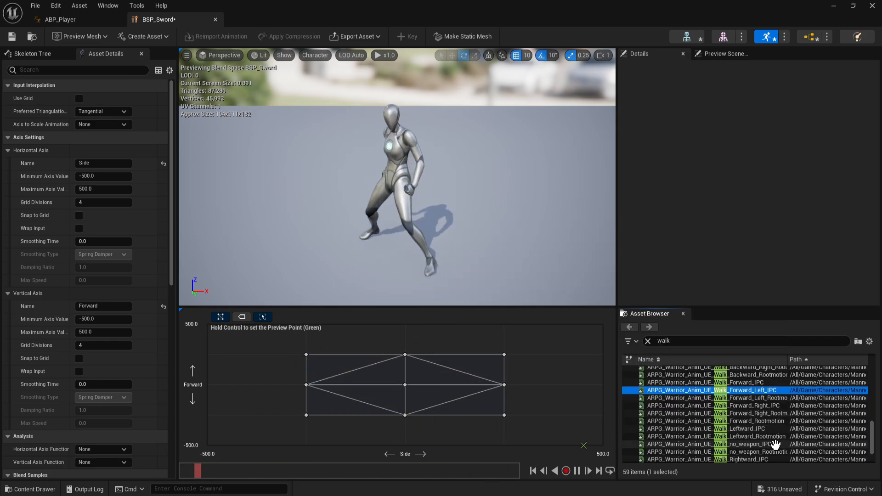
Search the animations for "run" and place ARPG_Warrior_Anim_UE_Run_Forward_IPC at Side 0, Forward 500
scroll(765, 419, up, 5)
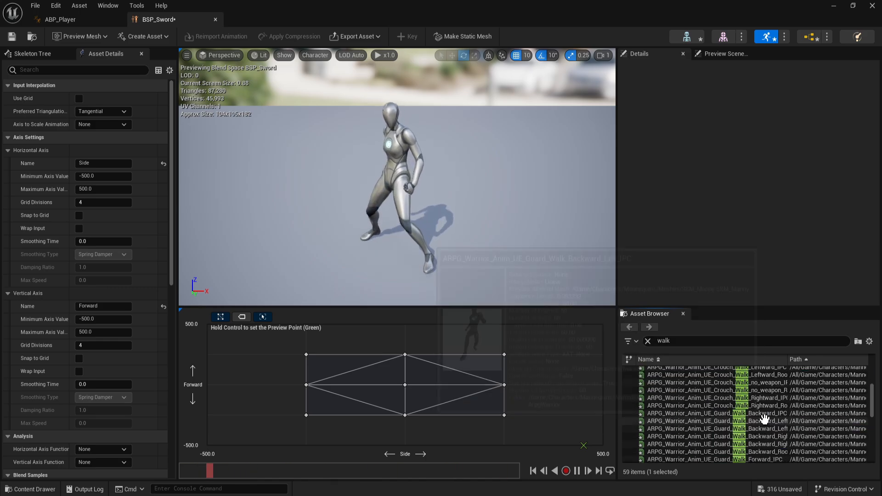
scroll(763, 419, up, 2)
scroll(763, 419, down, 6)
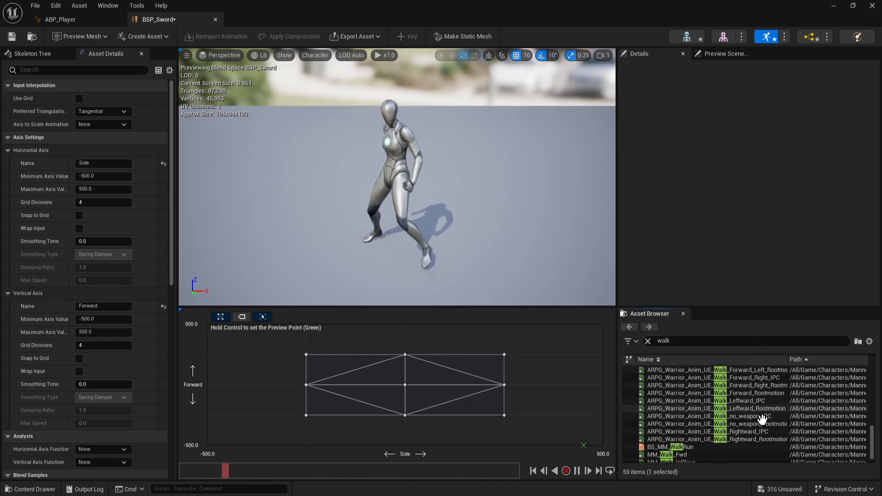
click(678, 342)
text(run)
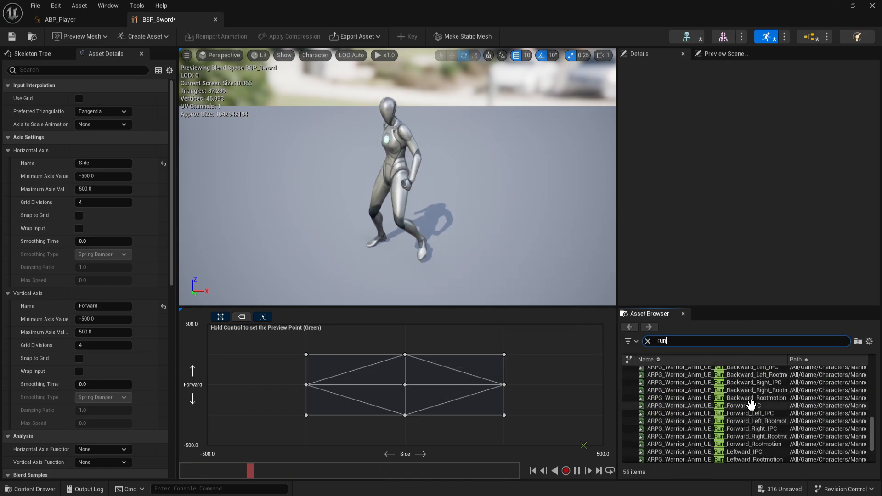
scroll(755, 409, up, 4)
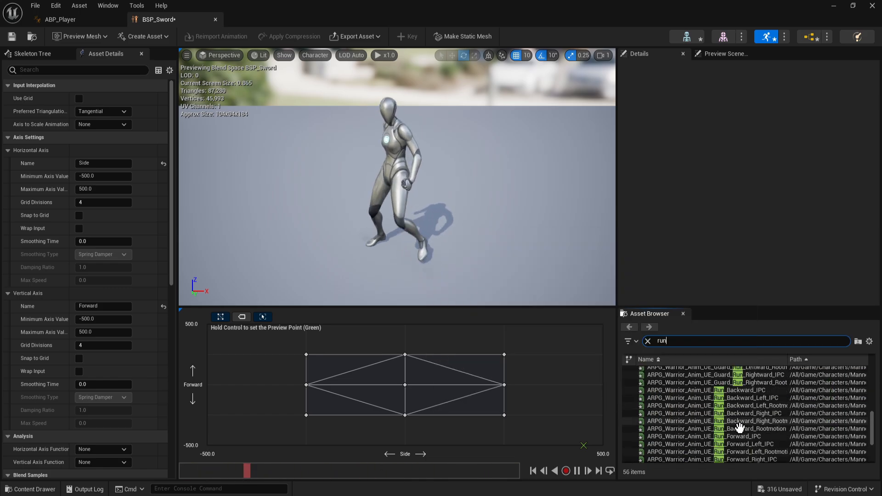
scroll(758, 439, down, 1)
drag(740, 421, 406, 326)
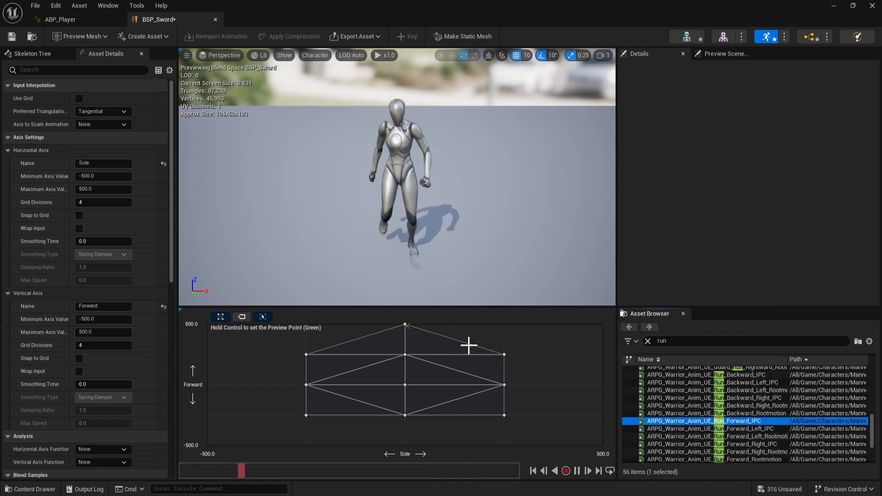
scroll(785, 432, down, 3)
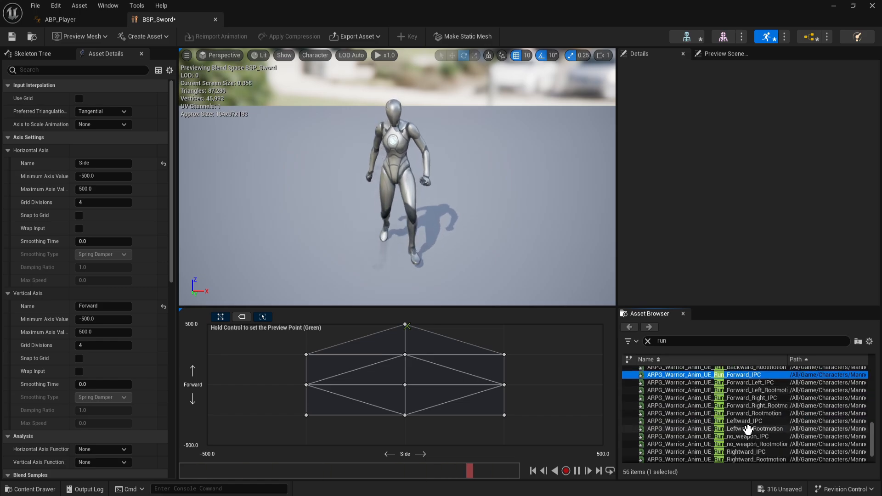
scroll(751, 392, up, 1)
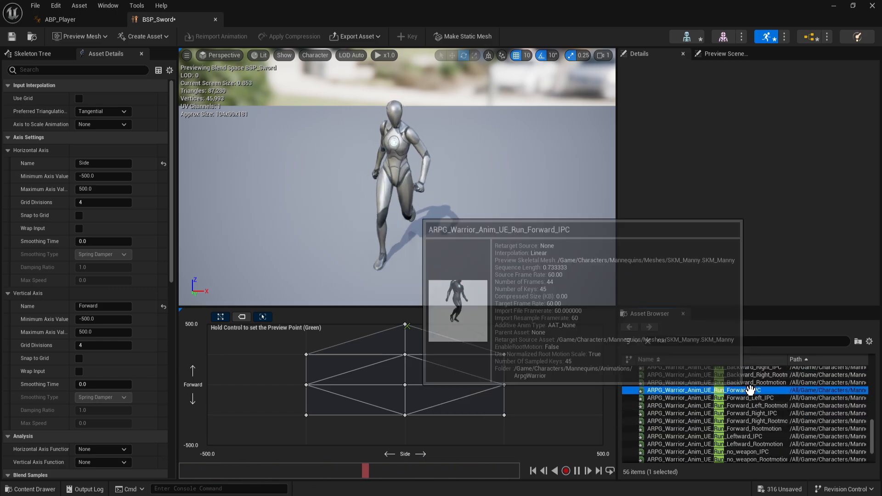
Place Run_Forward_Left_IPC and Run_Forward_Right_IPC at Side -500 and 500, Forward 500, and Run_Leftward_IPC and Run_Rightward_IPC at Side -500 and 500, Forward 0
drag(753, 399, 208, 326)
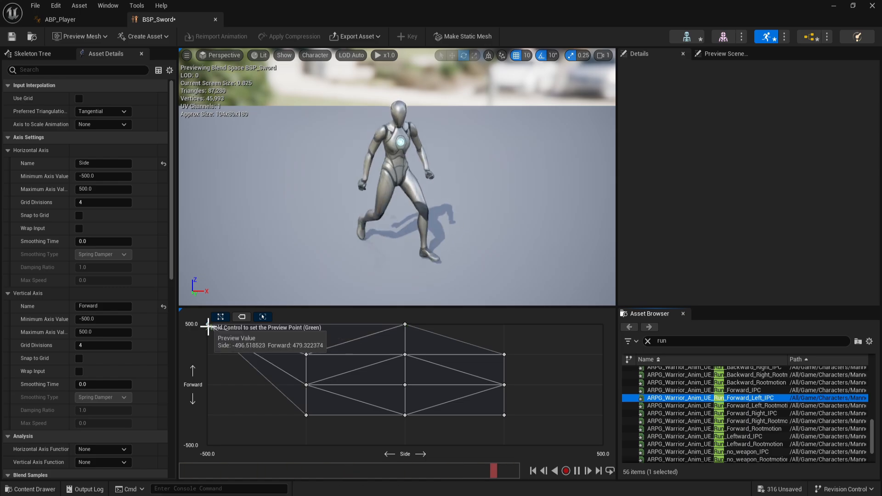
drag(739, 413, 600, 326)
scroll(759, 413, down, 3)
drag(758, 405, 207, 385)
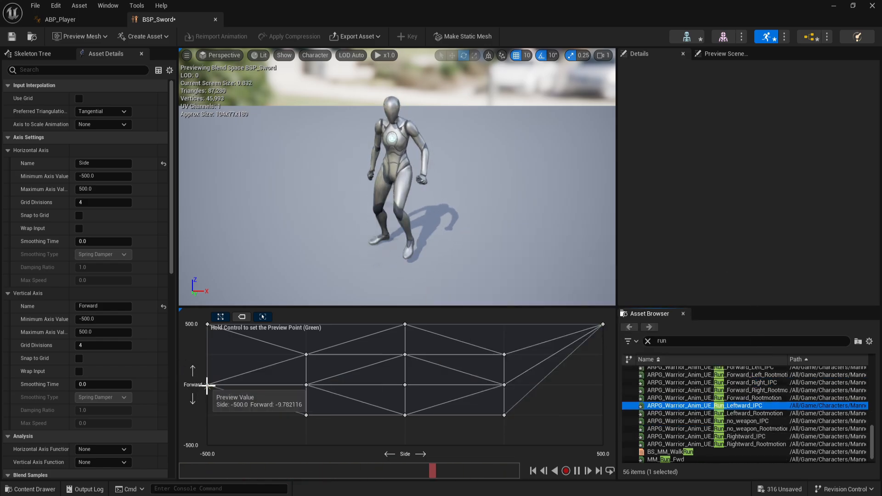
drag(749, 436, 591, 380)
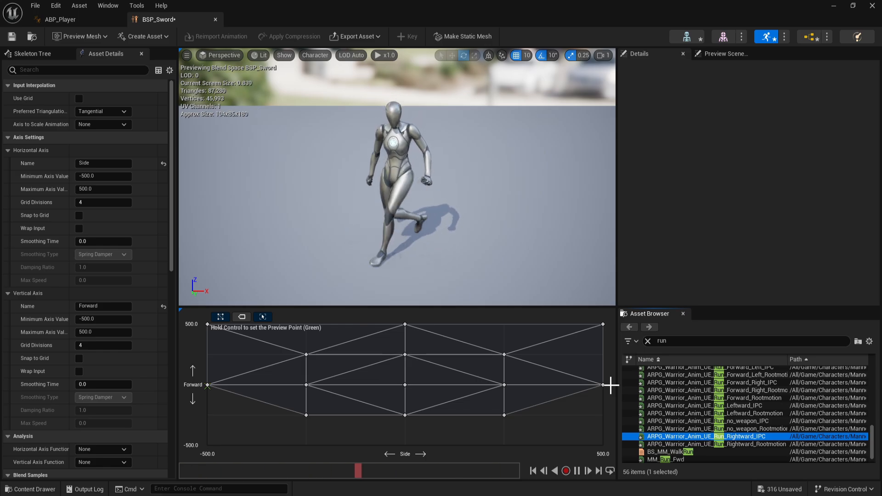
Place Run_Backward_Left_IPC at Side -500, Run_Backward_Right_IPC at Side 500 and Run_Backward_IPC at Side 0, all at Forward -500
scroll(754, 393, up, 3)
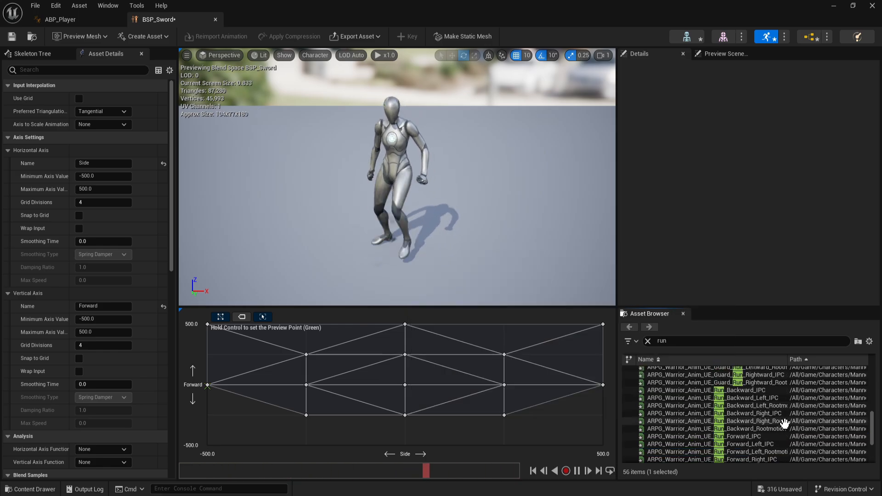
click(675, 398)
drag(676, 405, 217, 447)
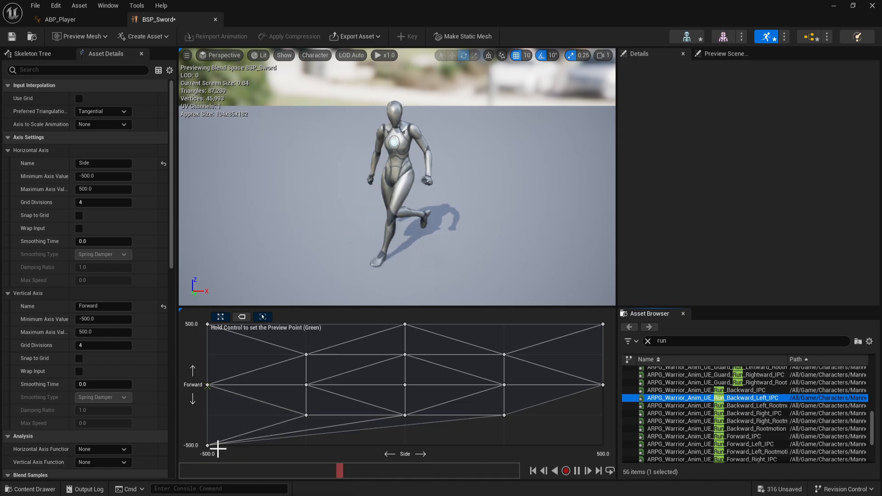
mouse_move(689, 413)
mouse_down()
mouse_move(535, 419)
mouse_move(604, 435)
mouse_move(605, 444)
mouse_up()
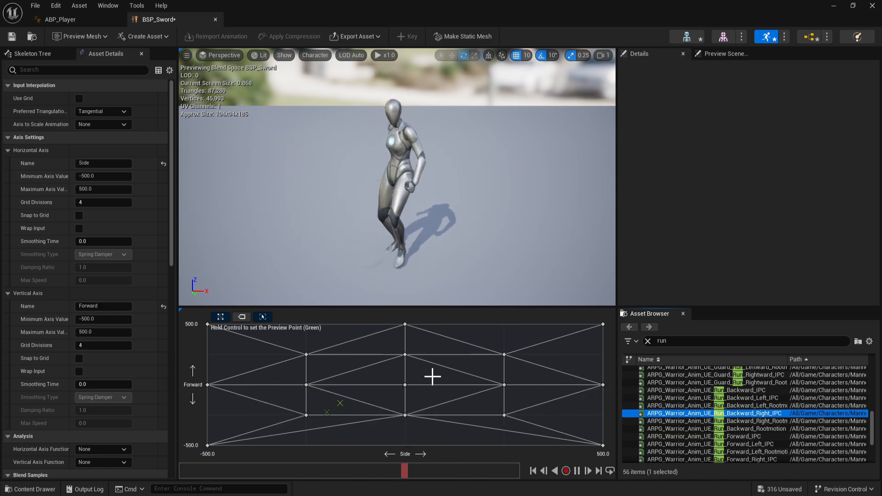
drag(754, 390, 405, 445)
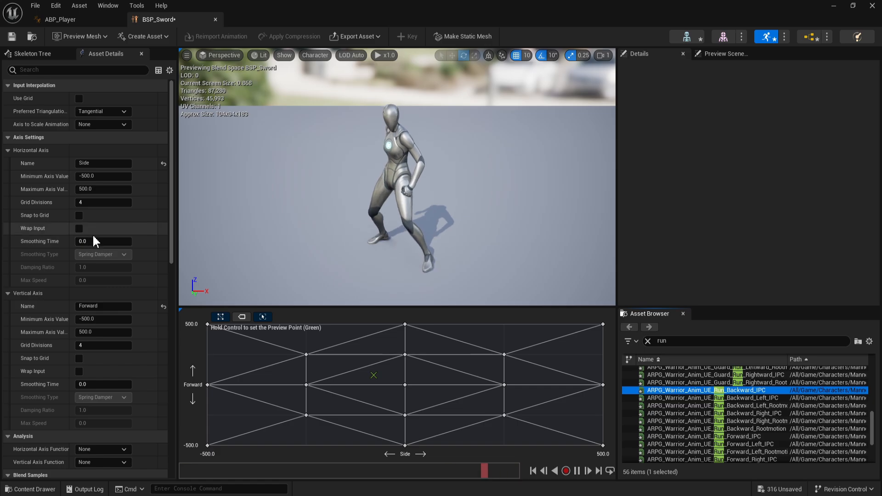
Preview the blended animations by moving the preview point across the blend space graph
key(ctrl)
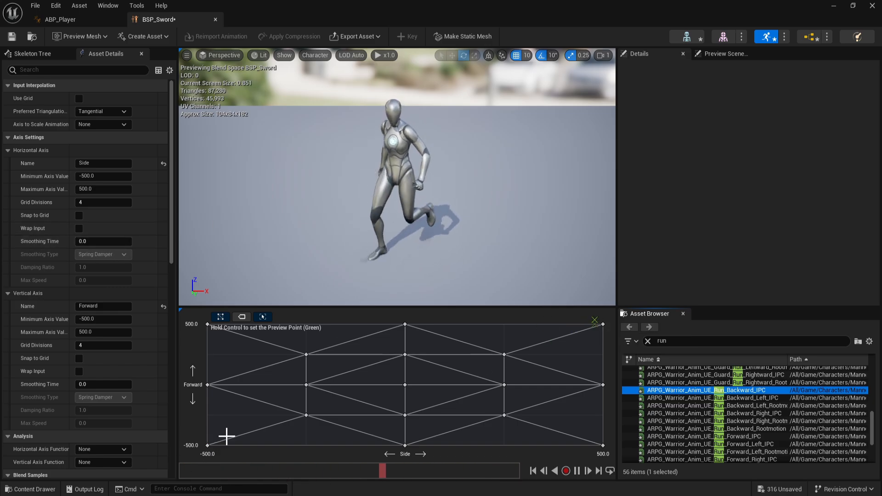
key(ctrl)
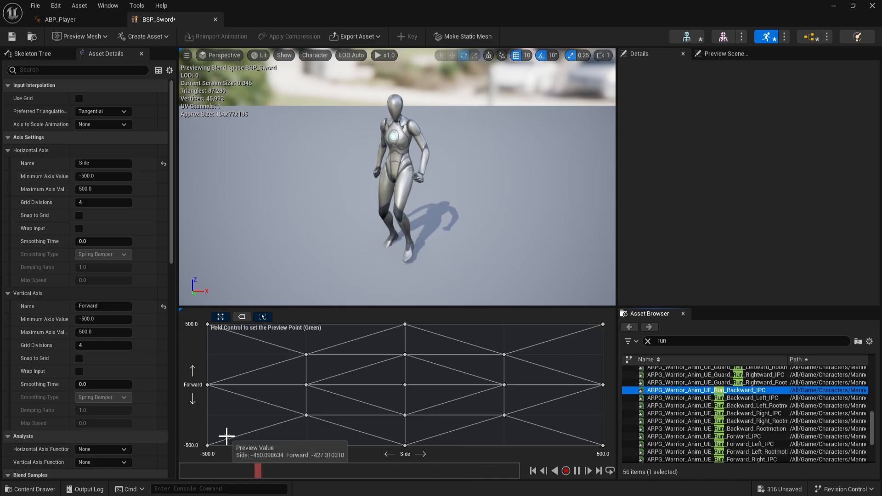
key(ctrl)
Set the Smoothing Time to 0.3 and the Smoothing Type to Averaged for both the horizontal and vertical axes
click(93, 241)
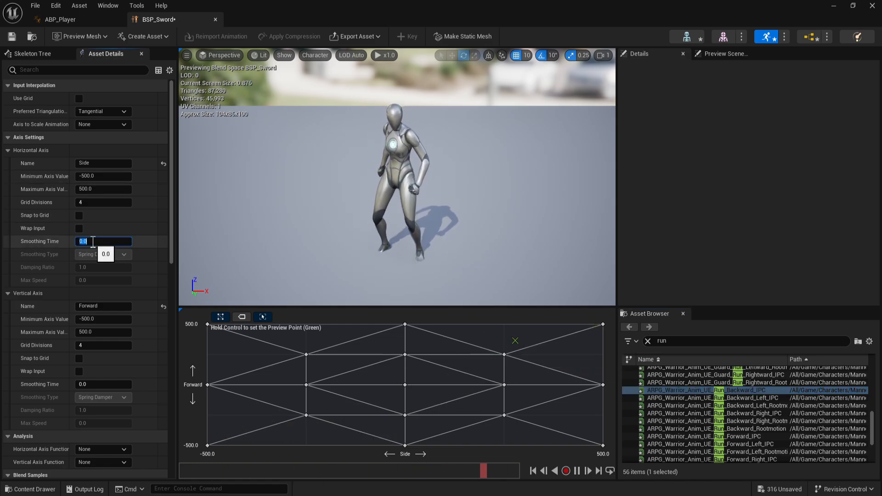
text(0.3)
key(Return)
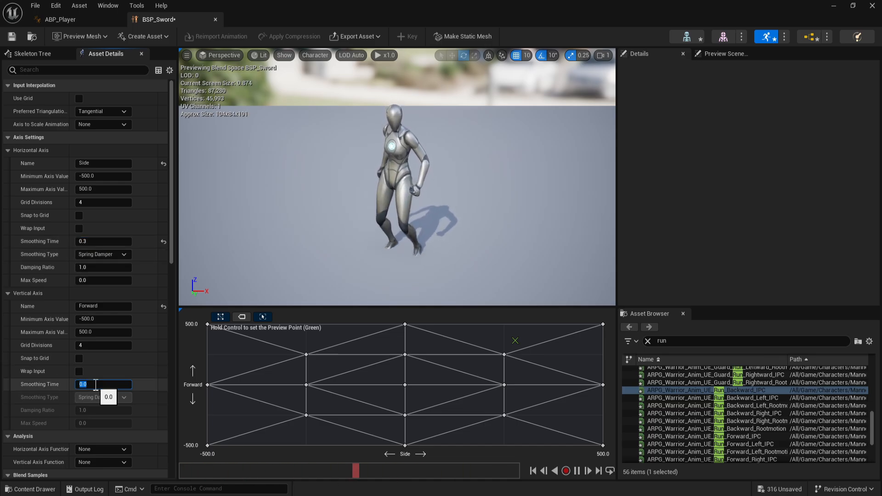
text(.3)
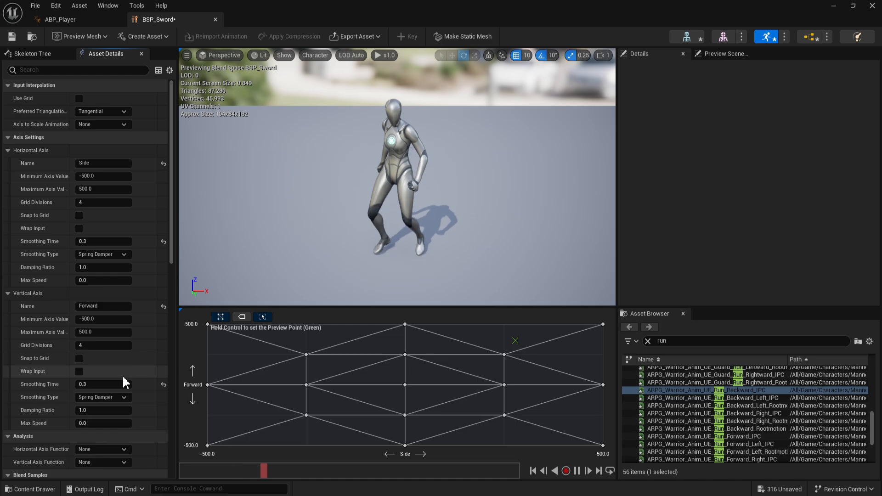
click(106, 398)
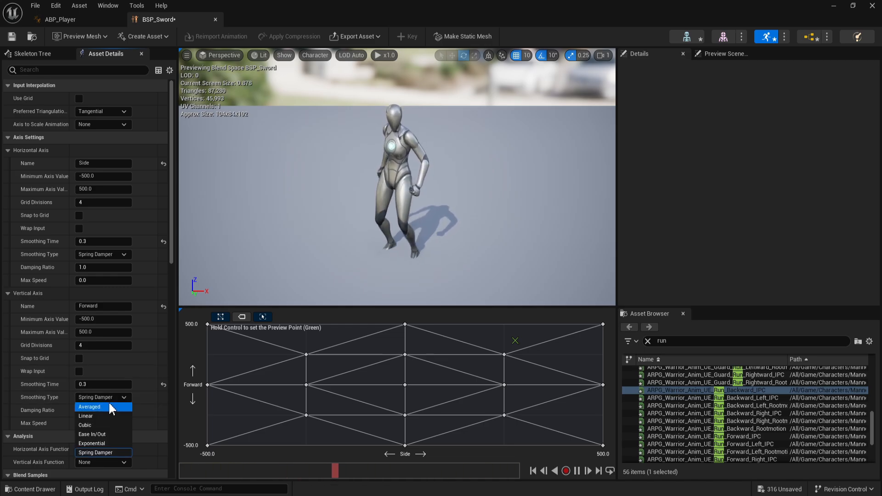
click(101, 407)
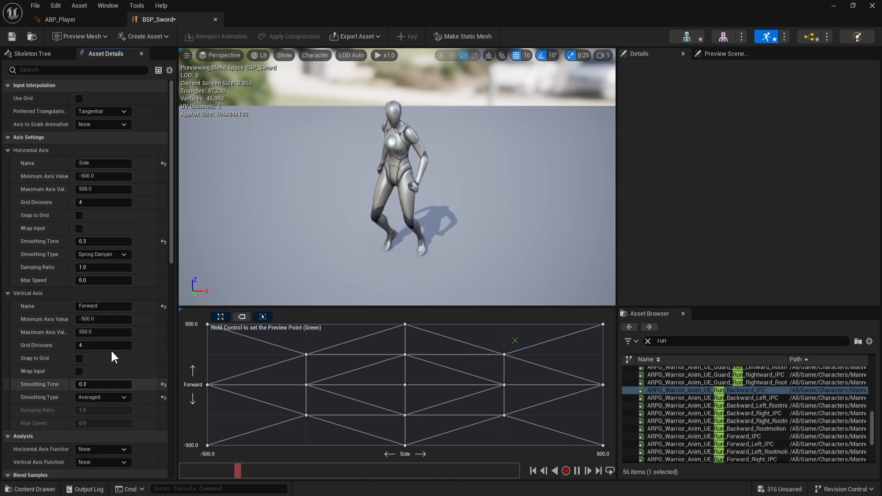
click(113, 254)
click(109, 264)
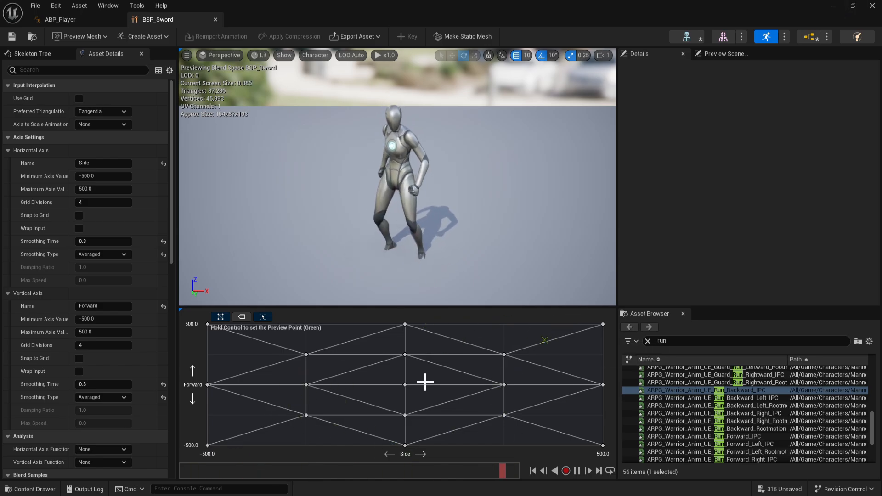
Set the Smoothing Time of both the vertical and horizontal axes to 0.5
click(95, 383)
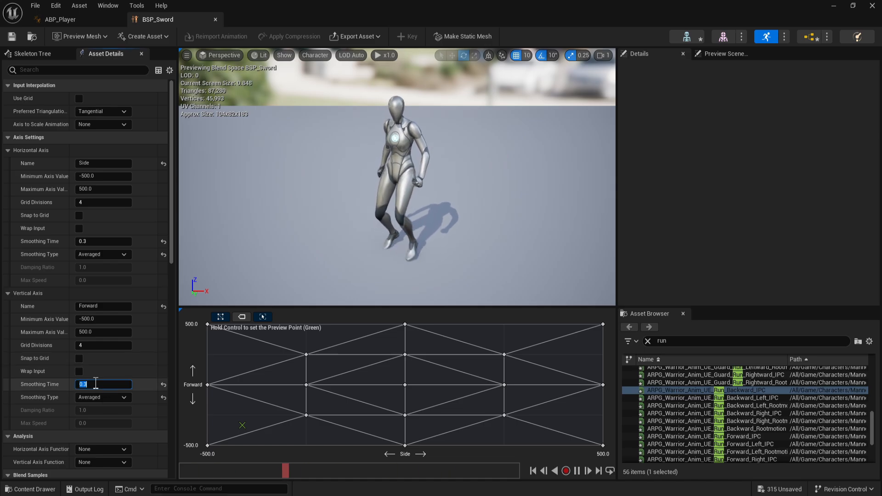
text(.5)
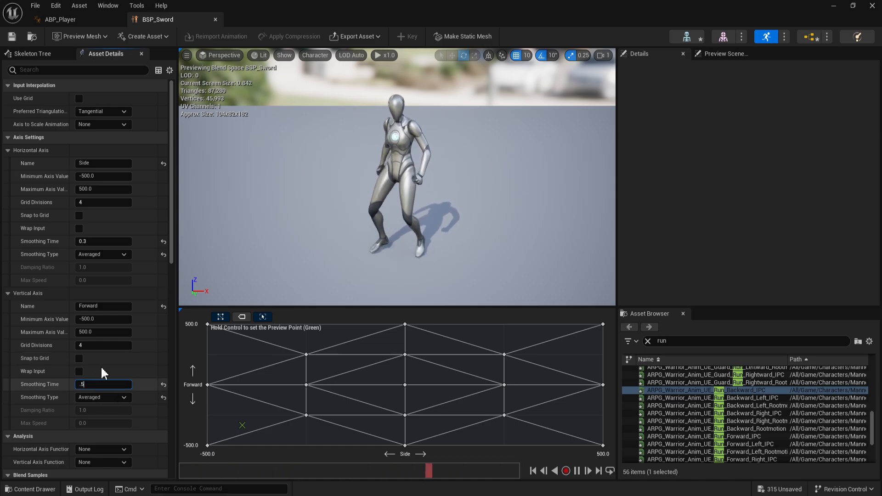
click(106, 241)
text(0.5)
key(Return)
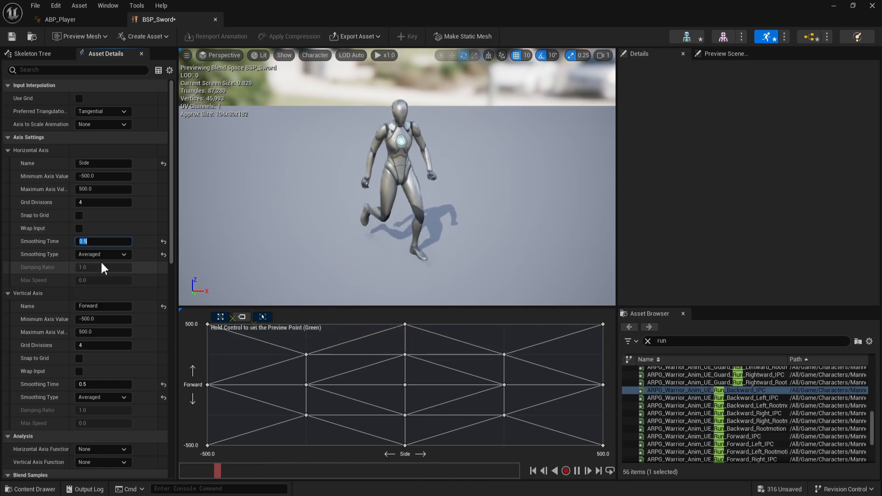
Set the Smoothing Time of both the horizontal and vertical axes to 0.35 and save the blend space
text(.35)
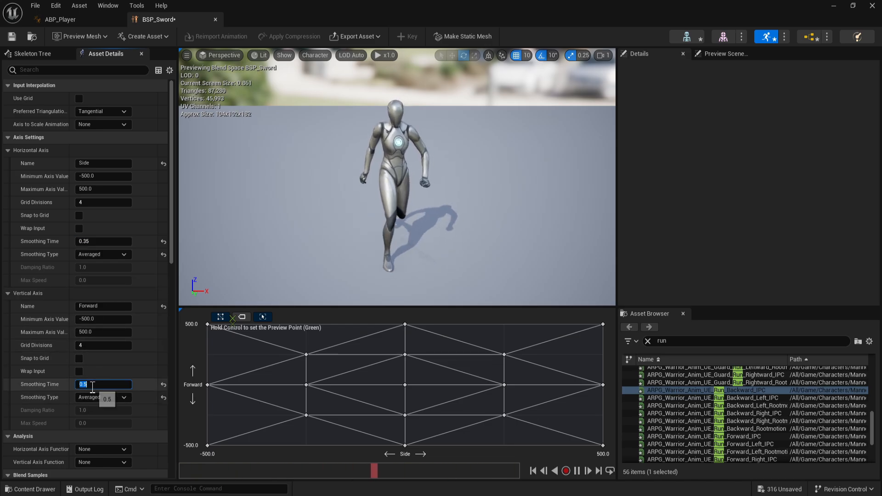
text(.35)
key(Return)
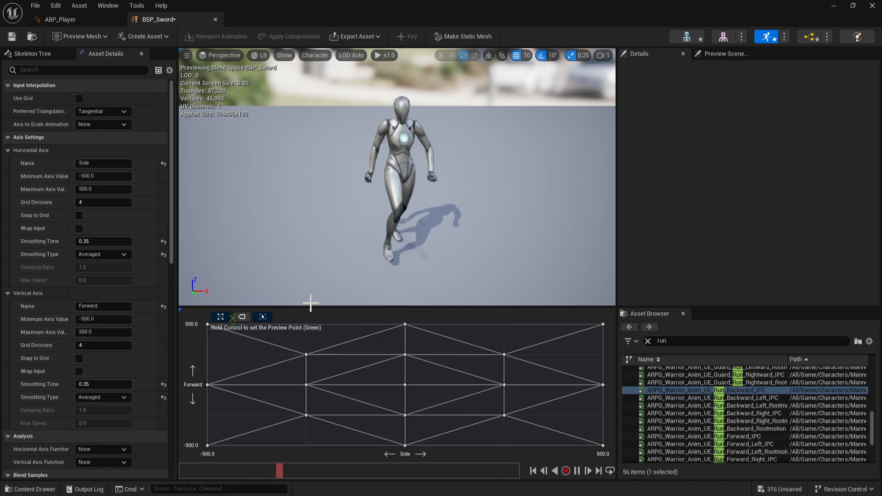
click(12, 36)
Return to the ABP_Player animation blueprint and open its AnimGraph
click(73, 20)
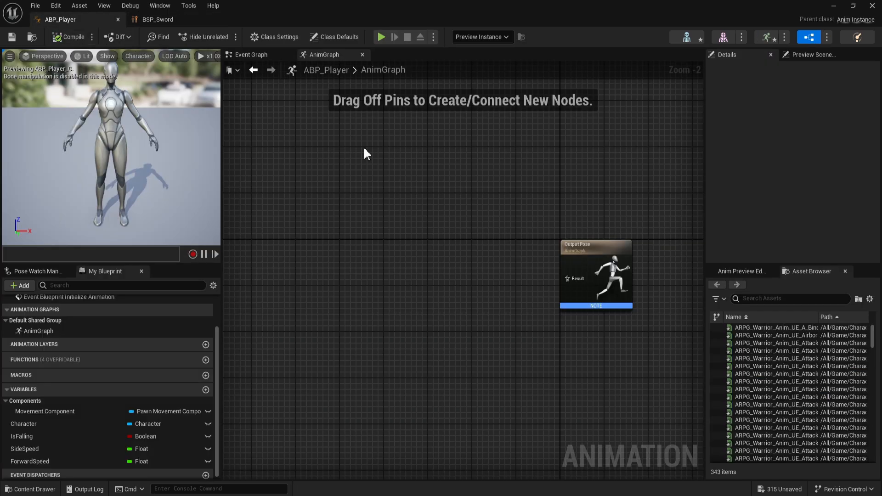
click(175, 19)
drag(57, 19, 49, 28)
click(249, 58)
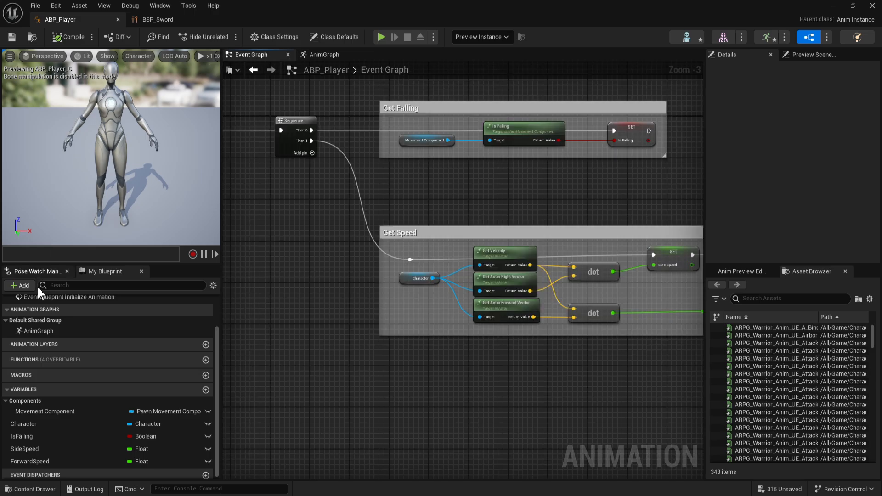
double_click(40, 330)
scroll(64, 326, up, 2)
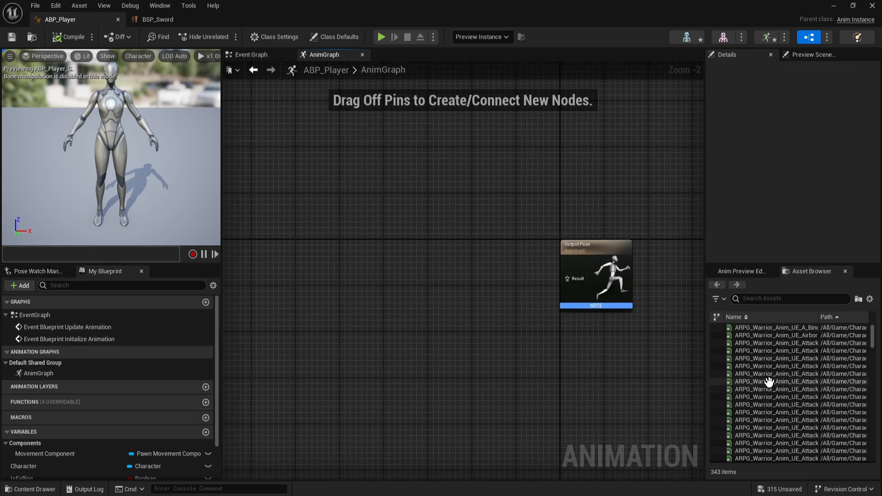
Find BSP_Sword by searching the assets for "bsp", add it to the AnimGraph connected to the Output Pose, and compile
scroll(796, 332, down, 5)
drag(872, 365, 872, 328)
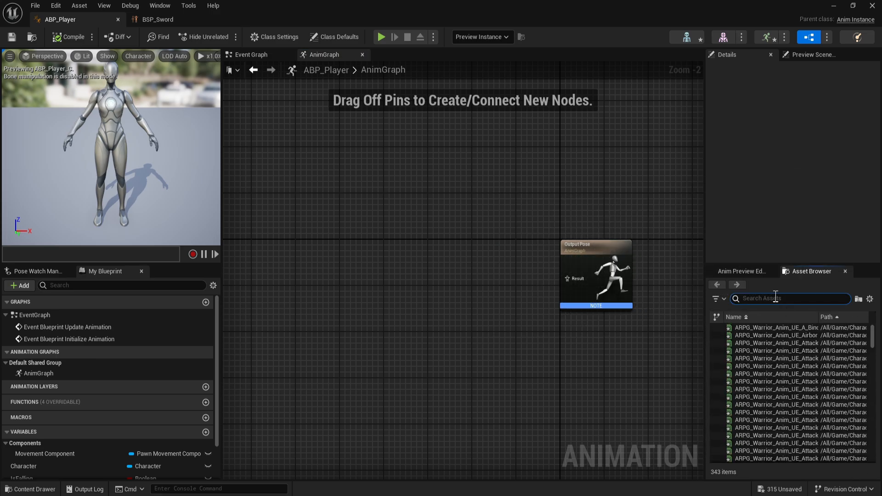
text(p)
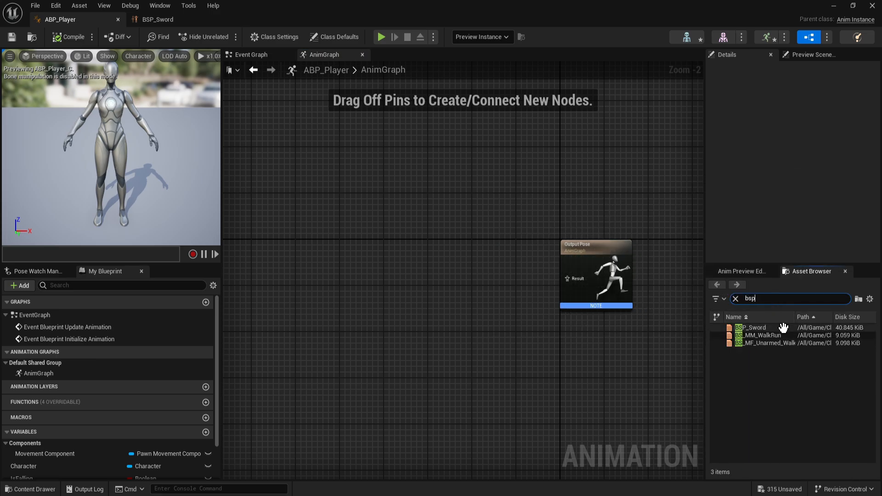
drag(750, 328, 485, 275)
click(68, 38)
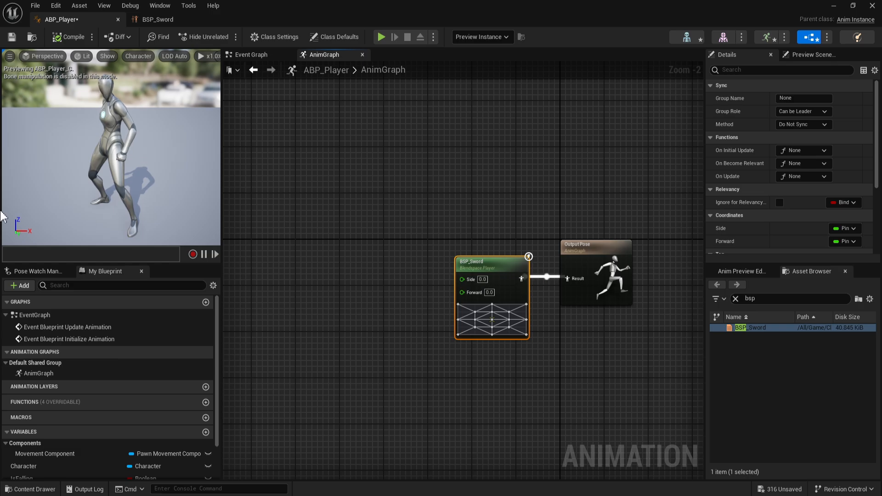
Connect SideSpeed to the Side input and ForwardSpeed to the Forward input of the BSP_Sword node, and straighten the node connections
scroll(20, 450, down, 2)
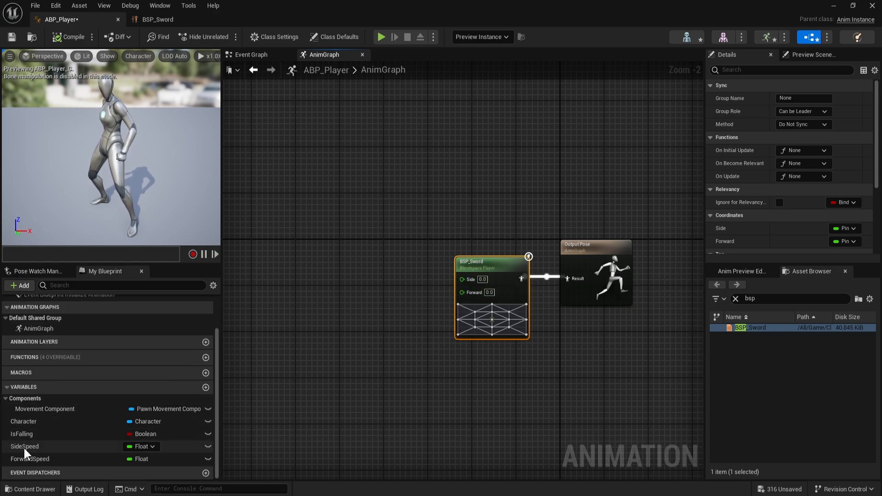
drag(22, 449, 470, 280)
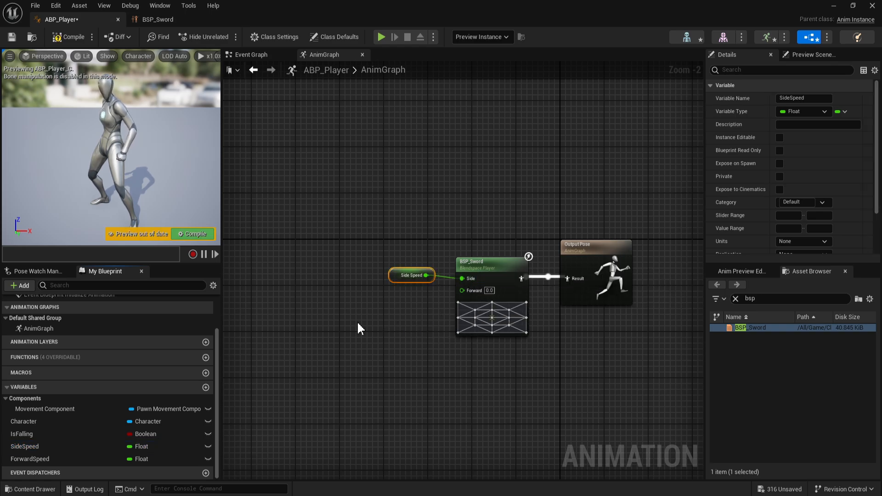
drag(29, 459, 463, 289)
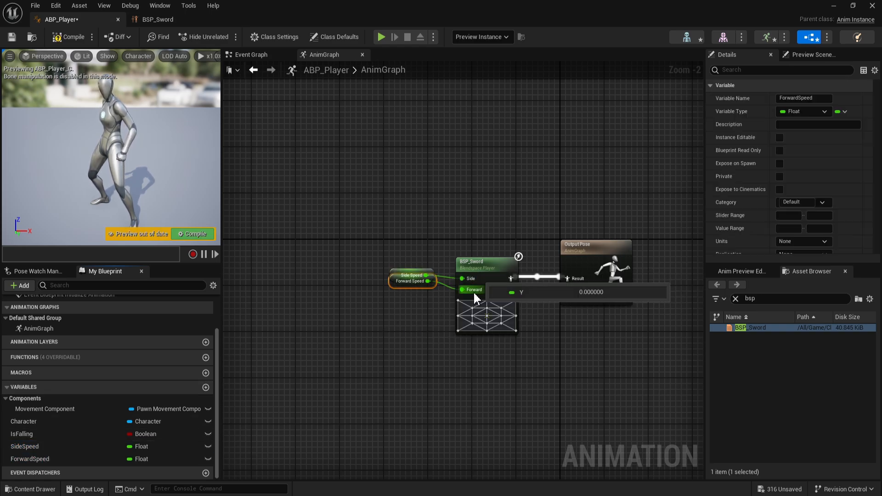
drag(624, 343, 367, 229)
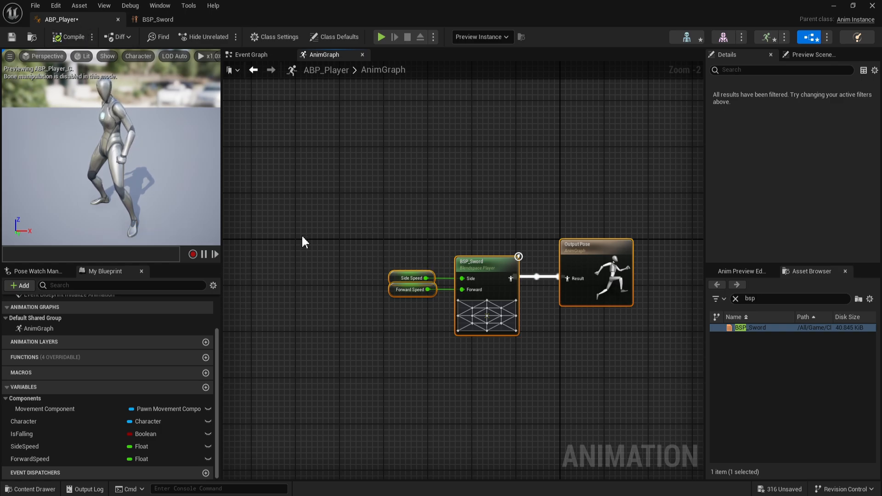
Test the pose with a ForwardSpeed default value of 250 and reset the default to 0
click(35, 459)
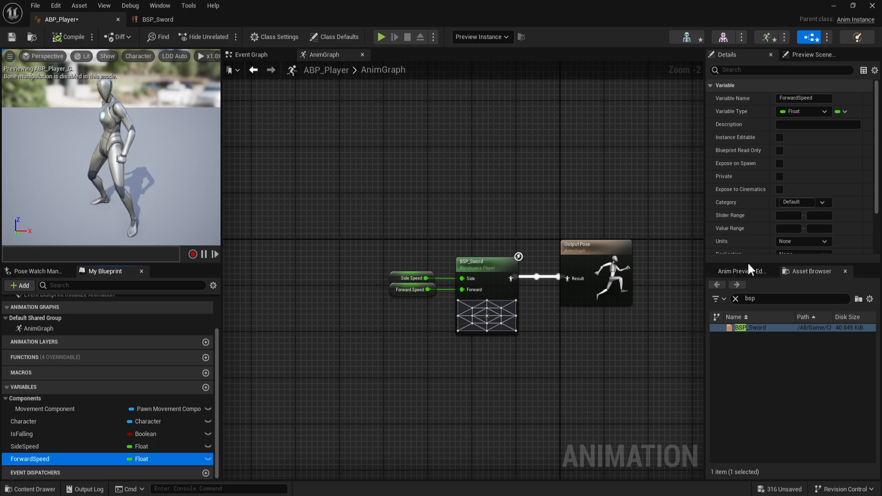
drag(750, 263, 757, 350)
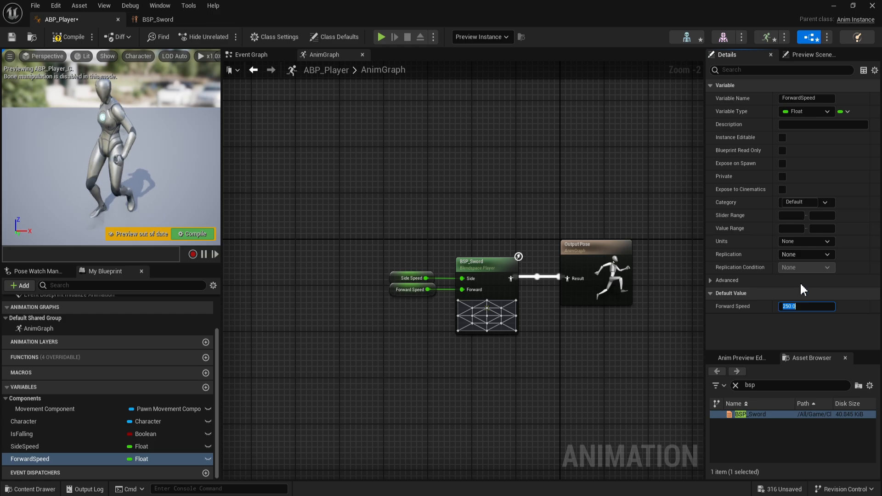
text(0)
key(Return)
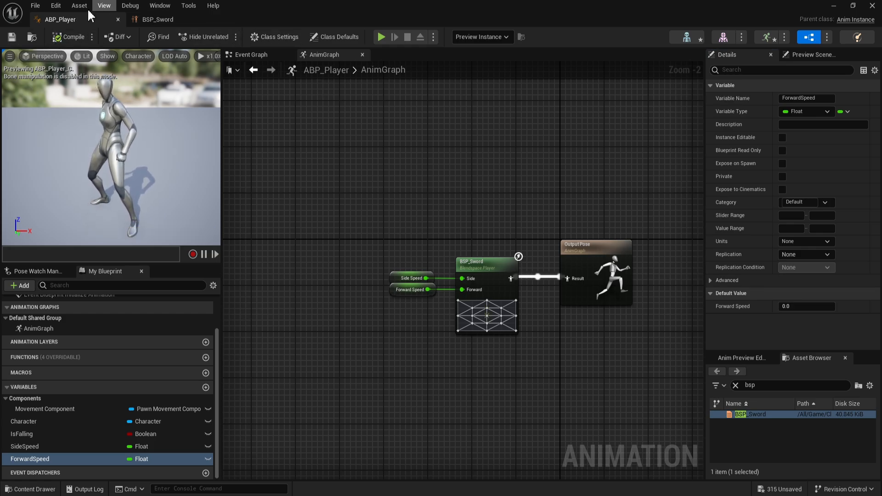
Close the animation blueprint window and open the BP_Character blueprint for editing from the level
click(871, 5)
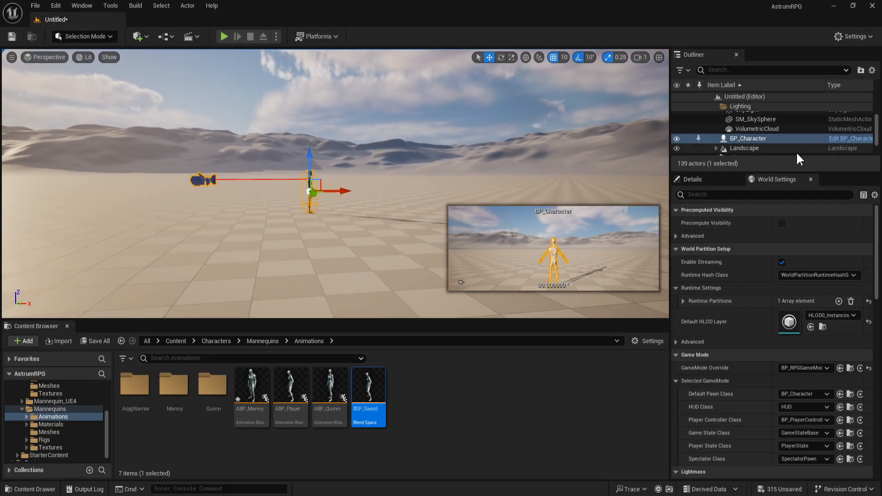
click(845, 138)
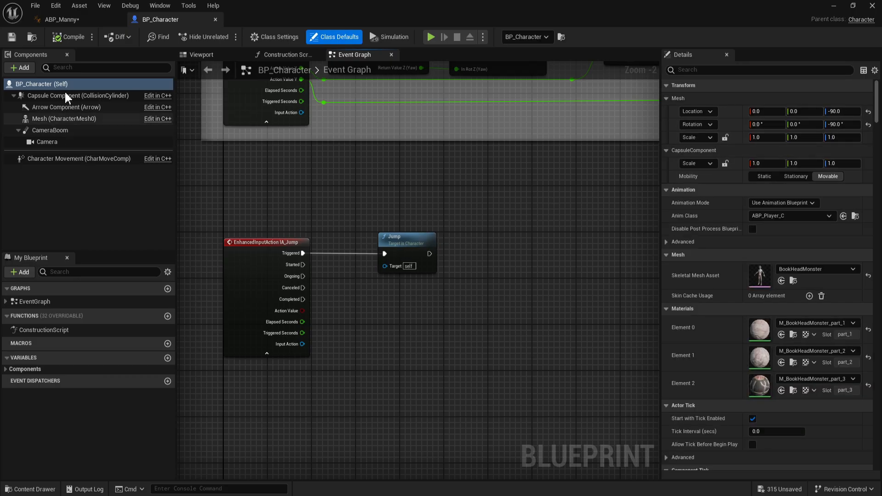
Display BP_Character in its viewport, select the character mesh, and return to the level
click(202, 54)
click(424, 254)
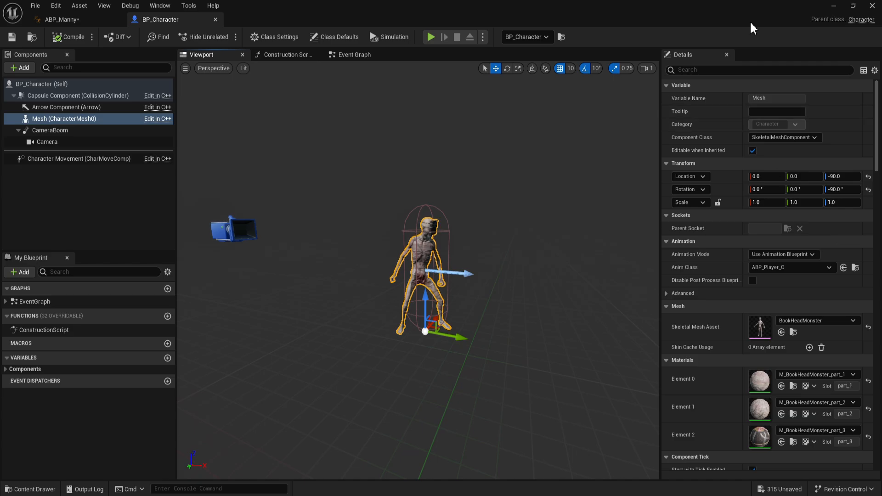
click(834, 7)
Play-test the level by walking the character forward and sideways while watching its animation and facing direction, and end the session
click(224, 36)
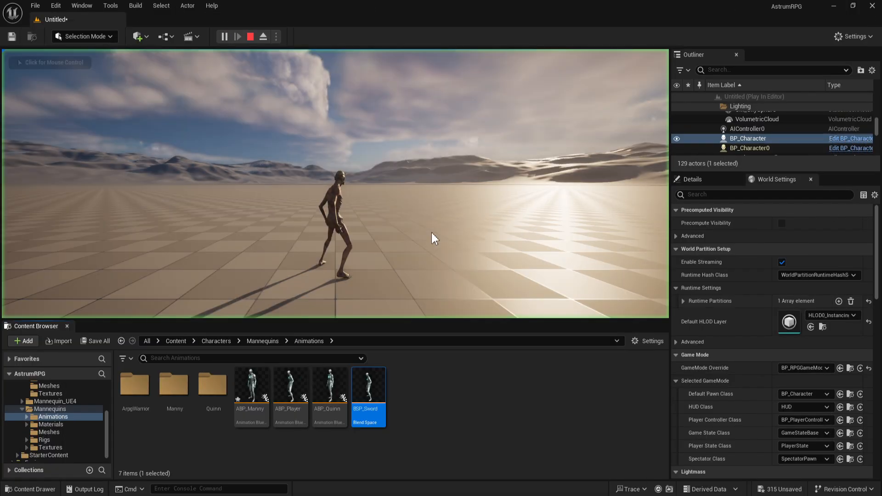
key(w)
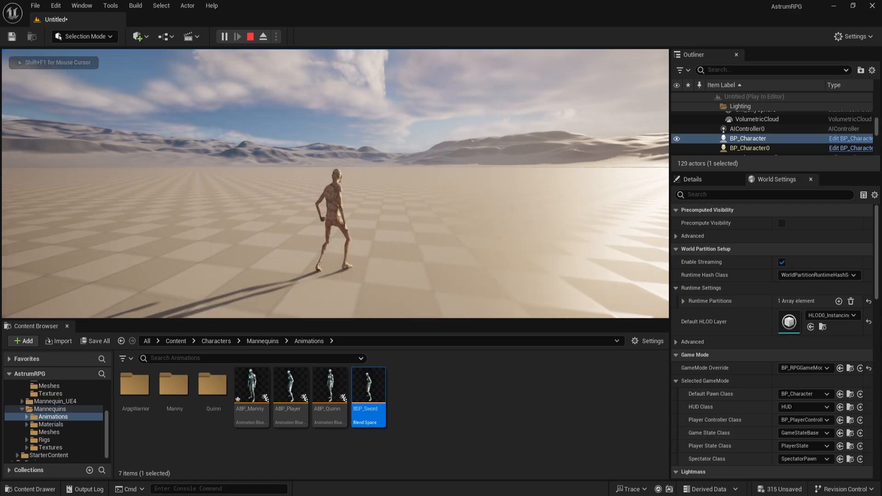
key(w)
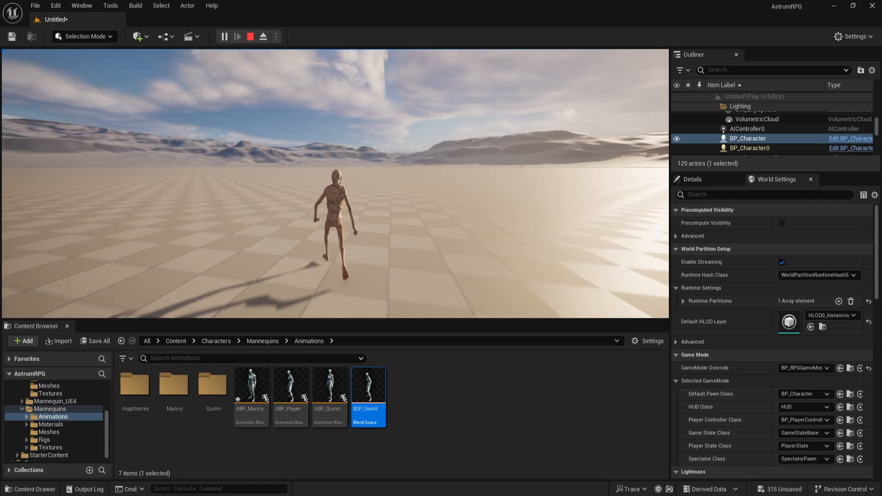
key(d)
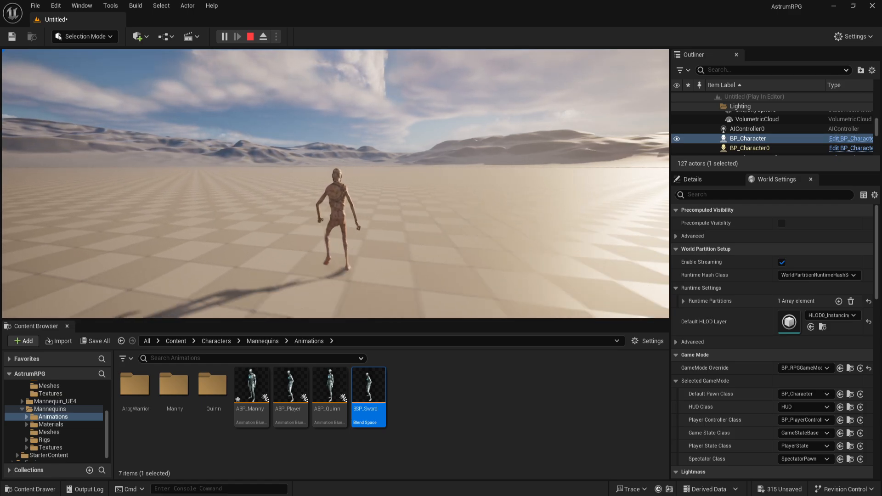
key(w)
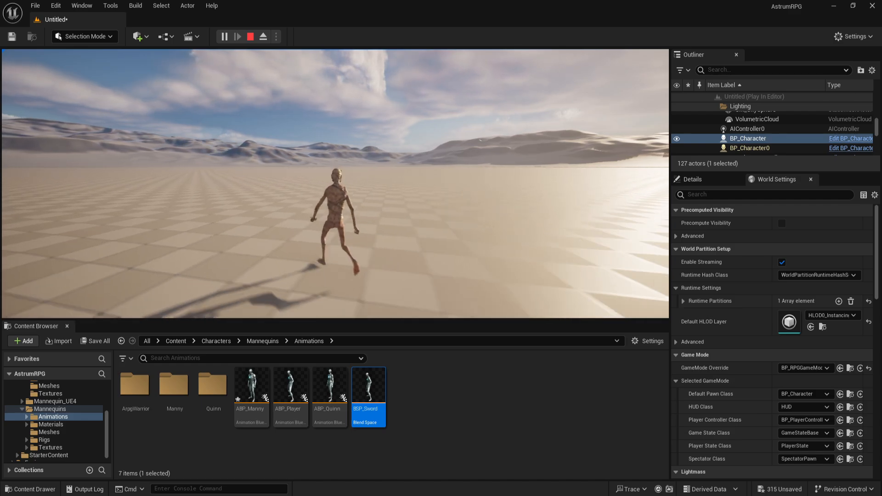
key(w)
key(d)
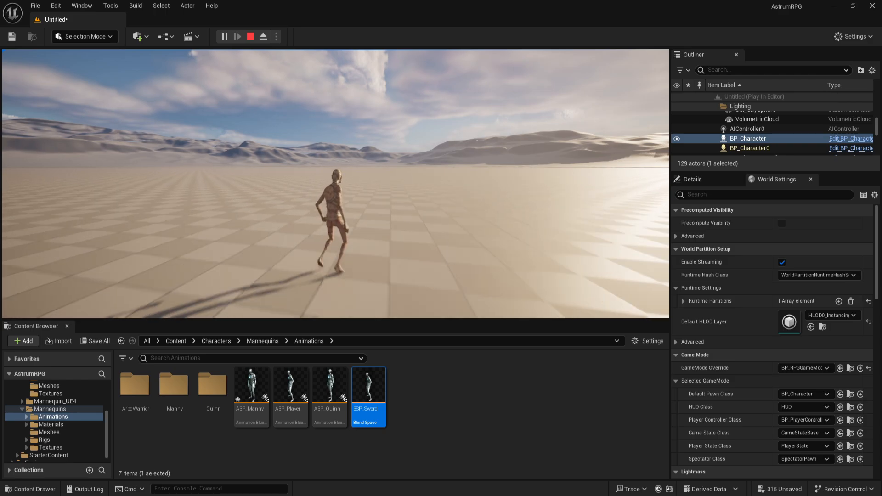
key(w)
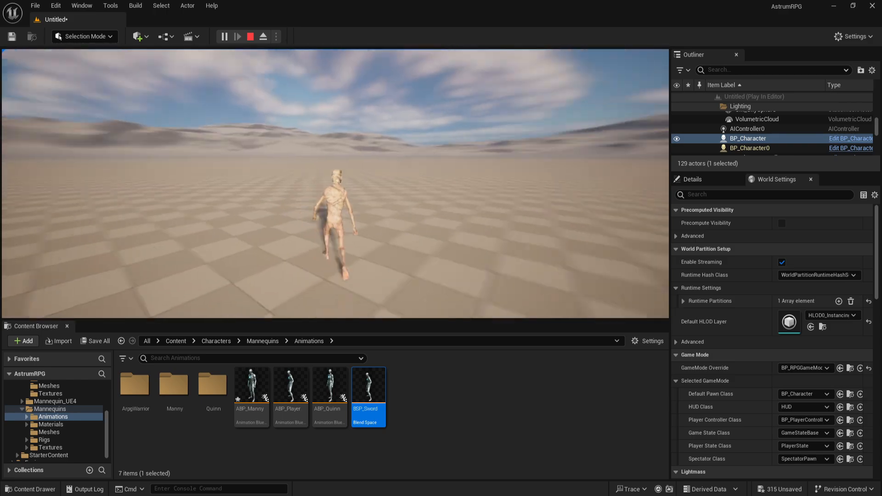
key(w)
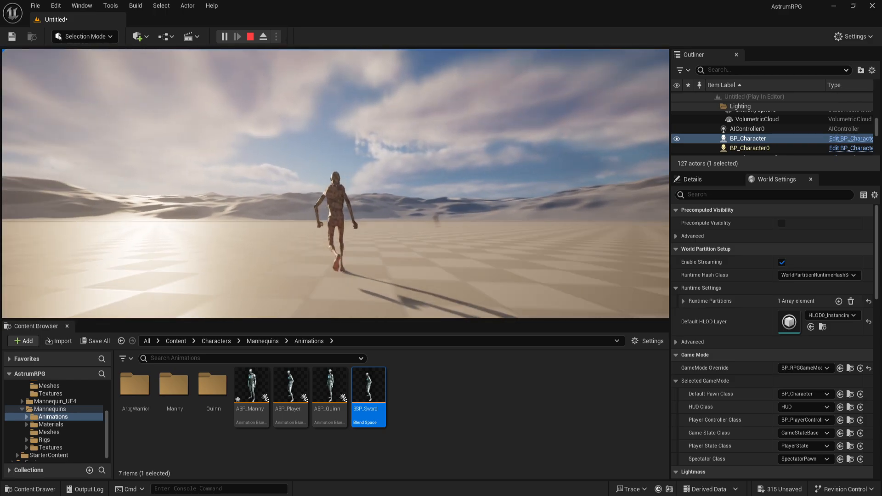
key(w)
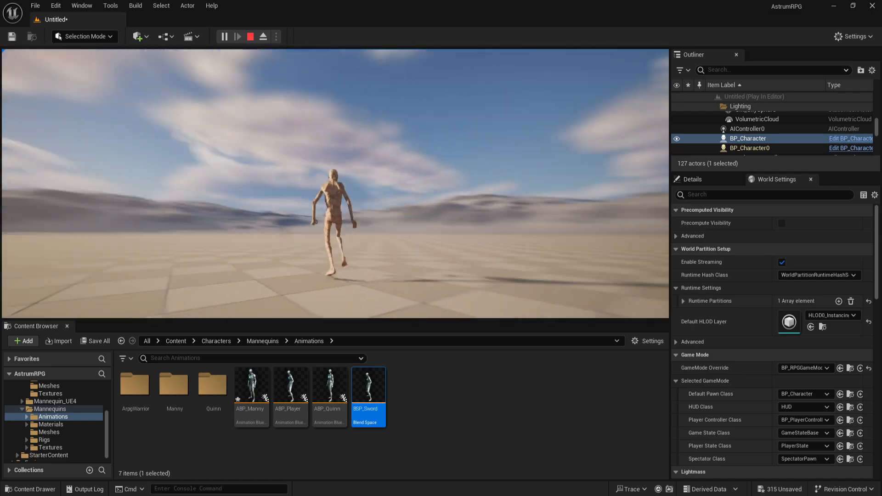
key(w)
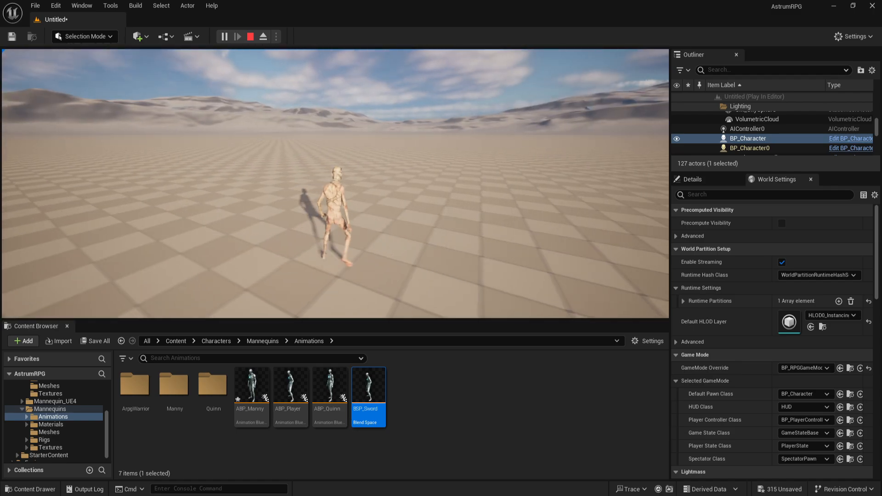
key(w)
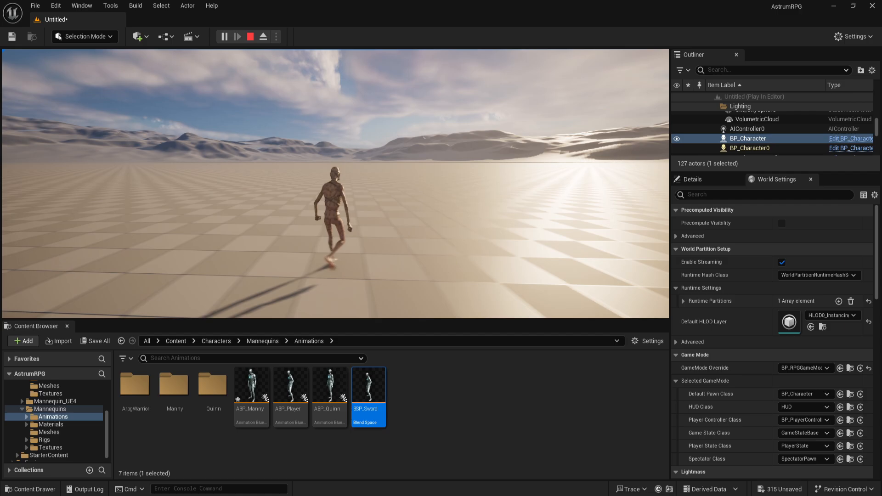
key(shift+F1)
key(Escape)
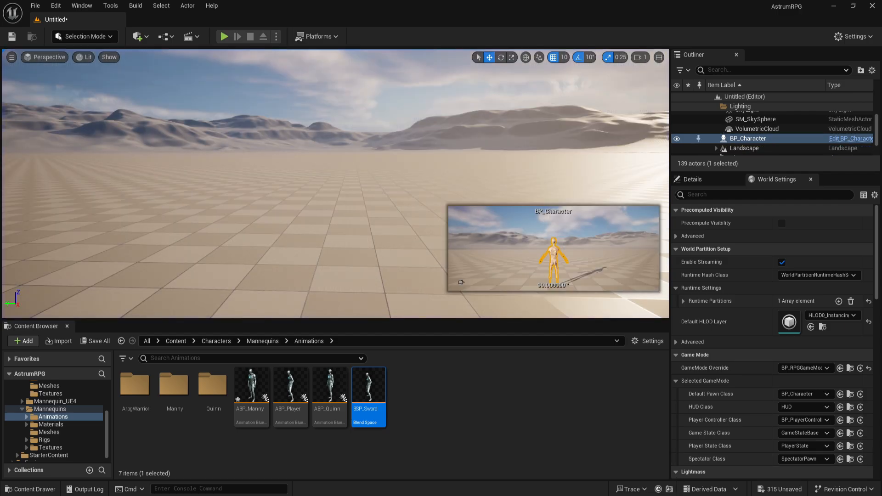
Find Orient Rotation to Movement in BP_Character's class defaults by searching for "orient", enable it, and compile
click(669, 448)
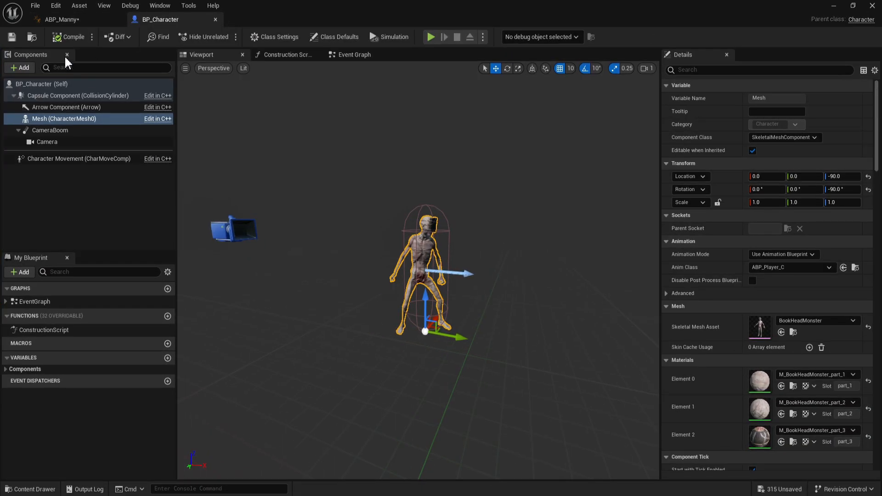
click(29, 84)
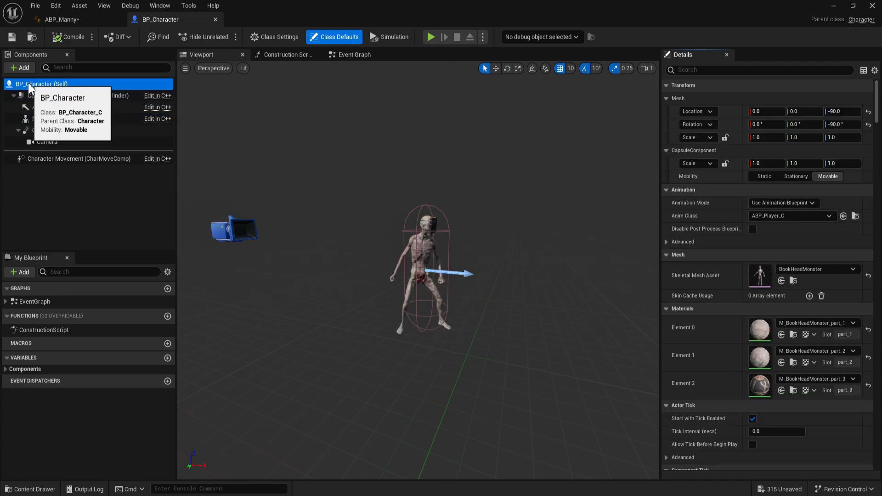
click(698, 69)
text(o)
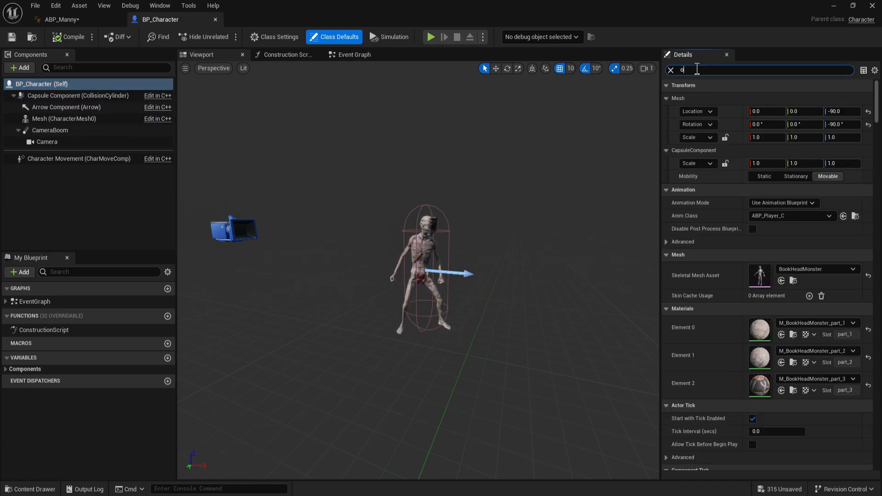
text(rient)
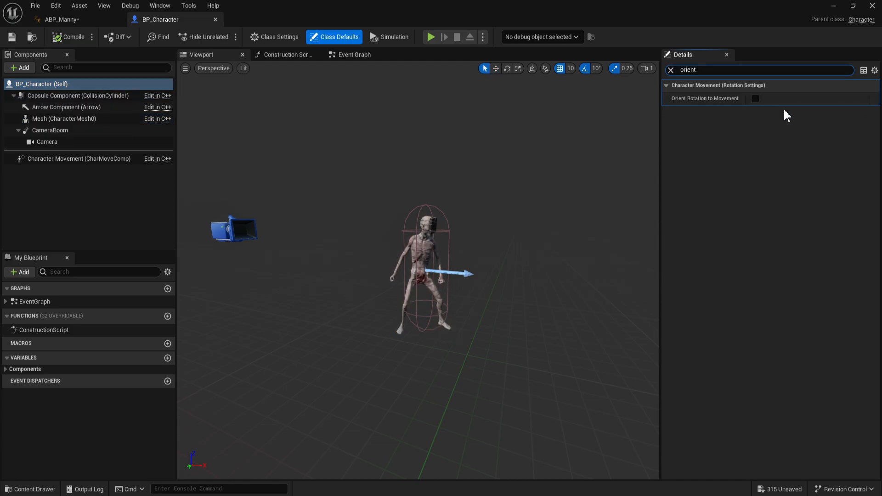
click(64, 37)
Return to the level, play-test the character's forward walk with Orient Rotation to Movement enabled, and stop playing
click(833, 5)
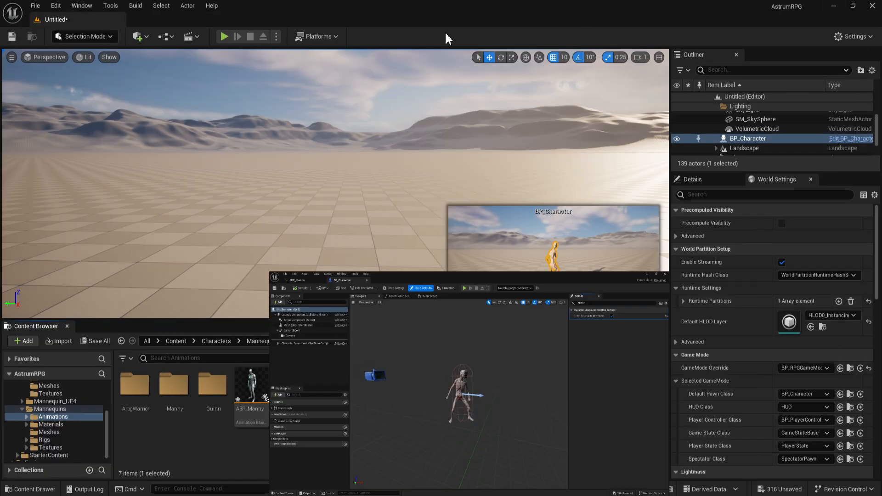
click(225, 37)
key(w)
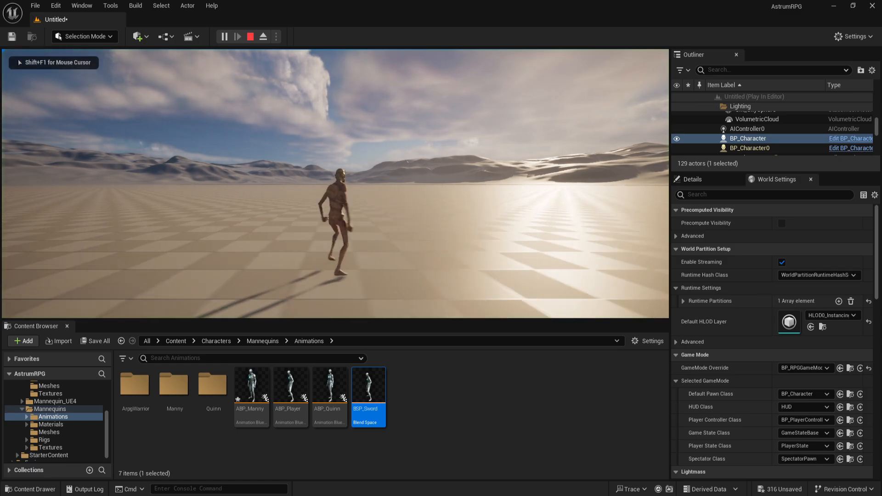
key(Escape)
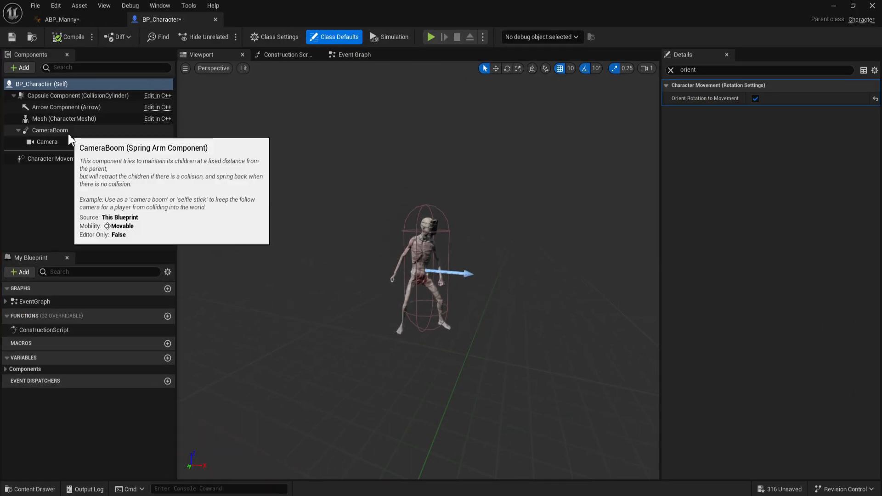
Filter BP_Character's class defaults by "paw" and disable Use Controller Rotation Yaw in the Pawn settings, widening the details area
click(672, 70)
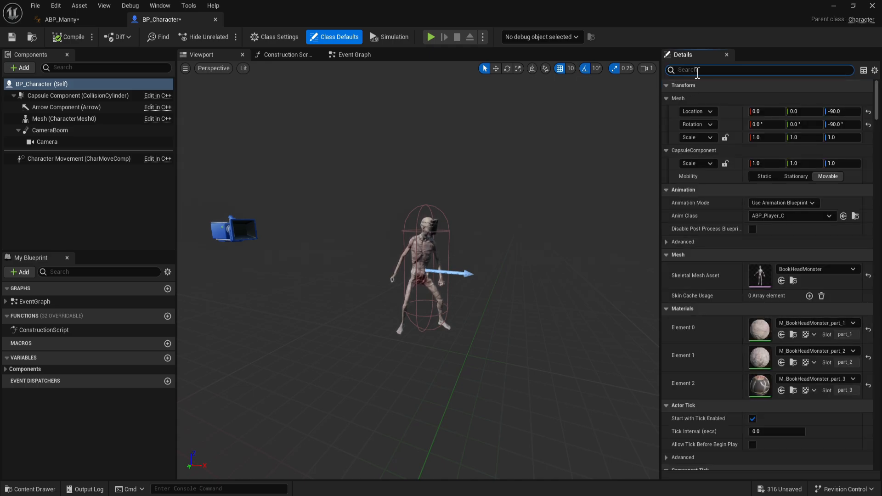
text(paw)
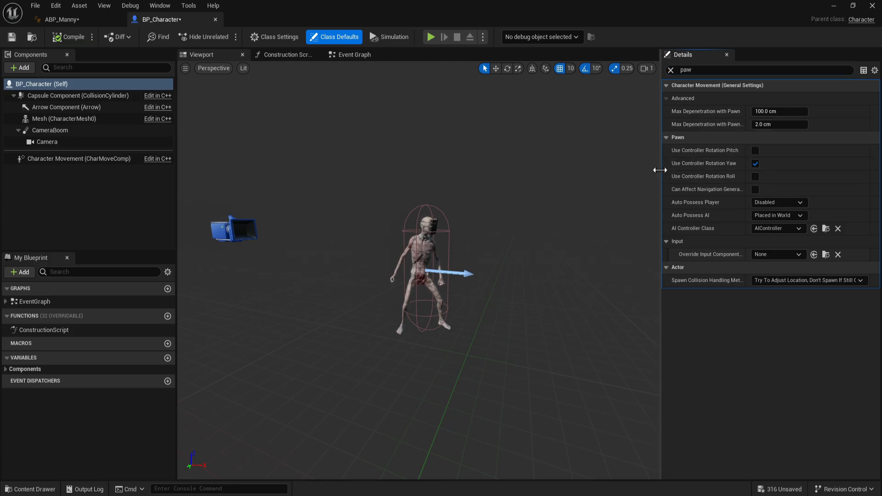
drag(660, 168, 562, 183)
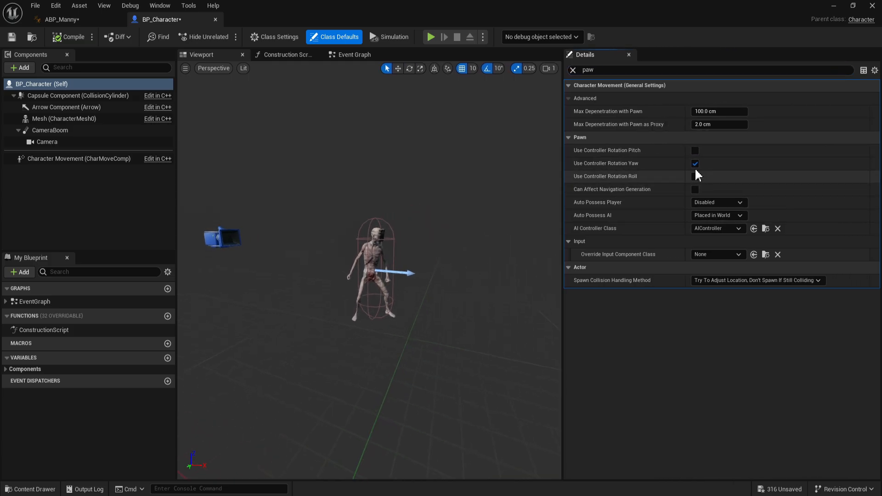
Play-test the level with Use Controller Rotation Yaw disabled, moving the character forward and to both sides, and stop playing
click(833, 6)
click(223, 36)
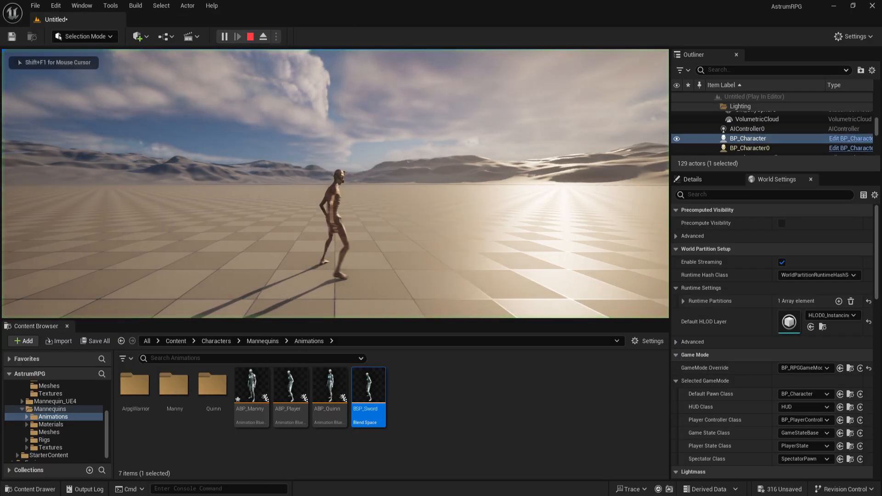
key(w)
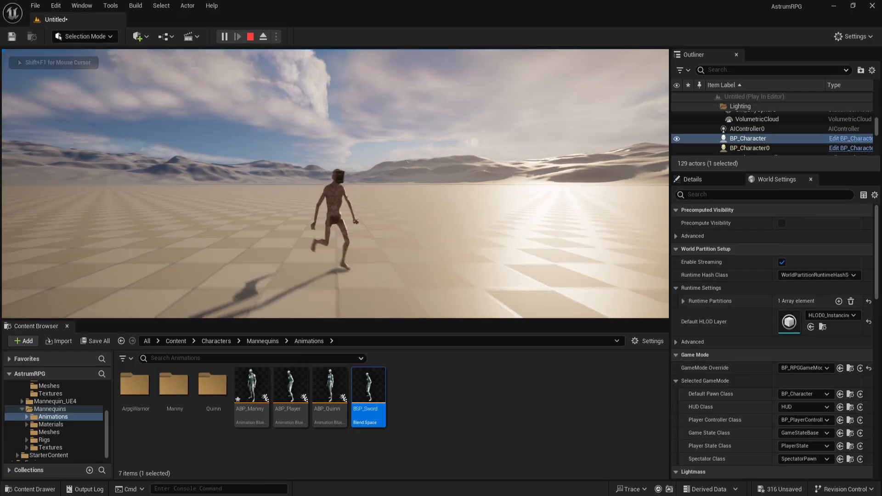
key(a)
key(d)
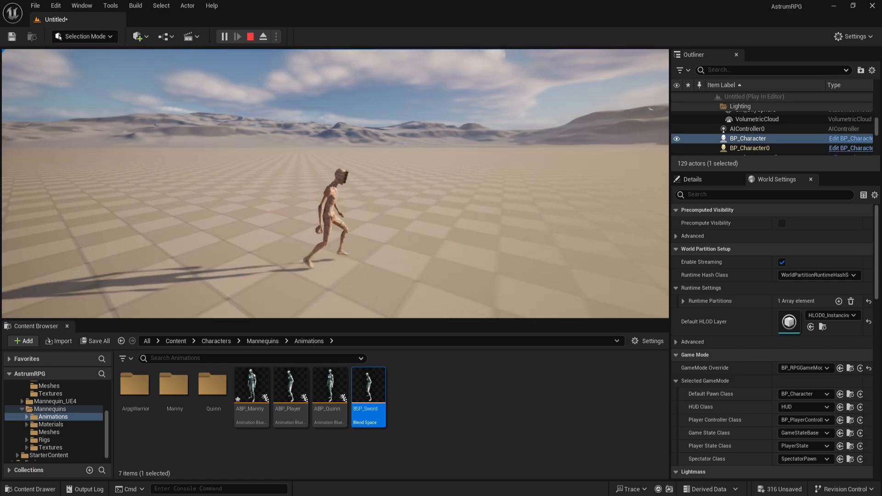
key(a)
key(w)
key(d)
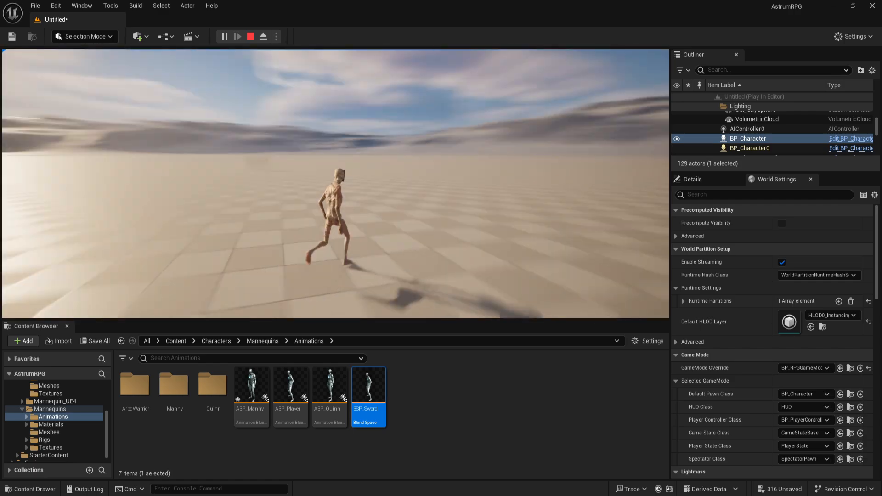
key(w)
key(a)
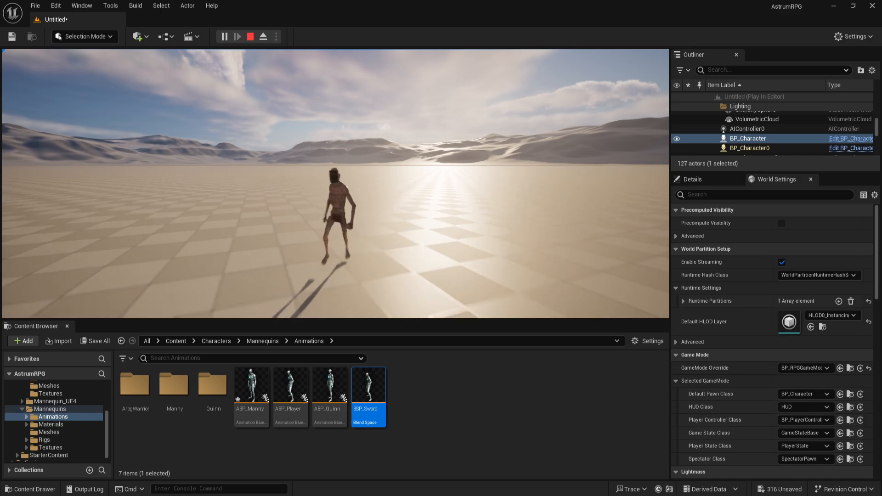
key(w)
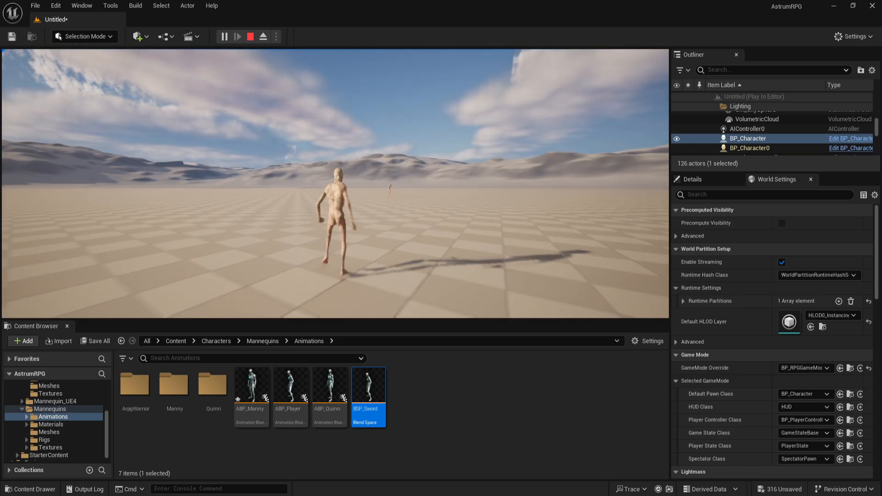
key(Escape)
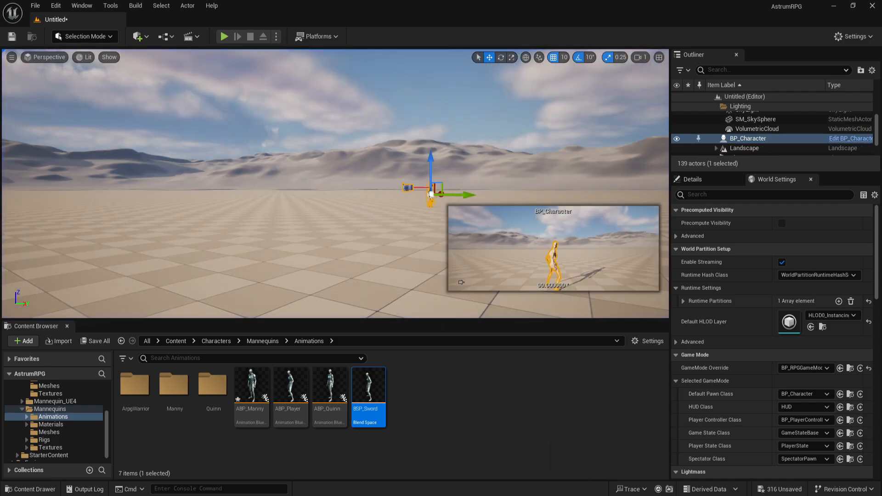
Examine Max Walk Speed in the Walking settings of BP_Character's Character Movement component and return to the level
click(626, 467)
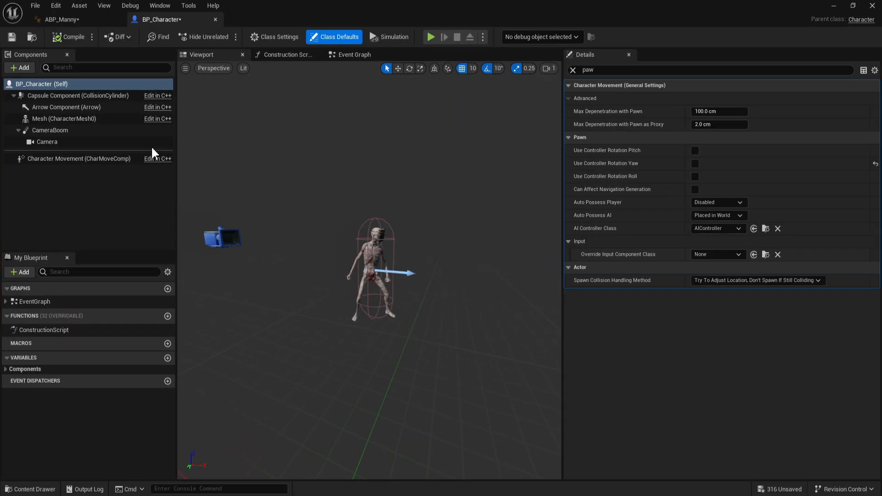
click(67, 160)
click(572, 70)
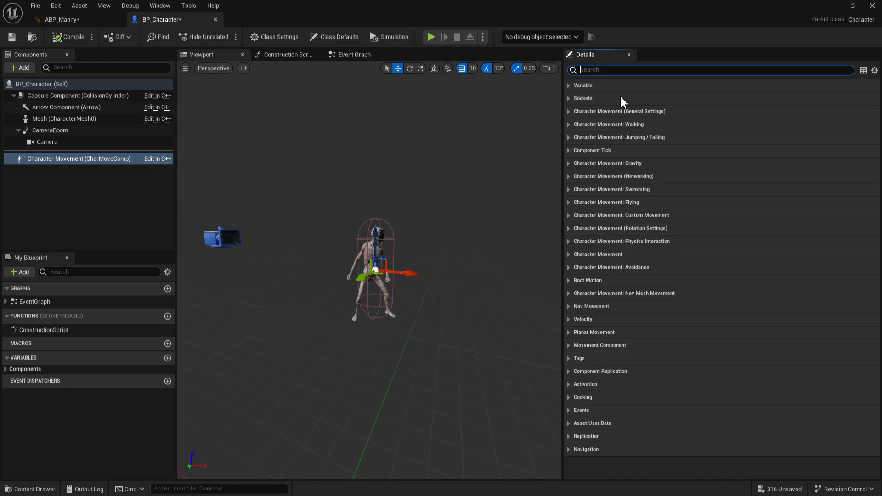
click(569, 112)
click(568, 111)
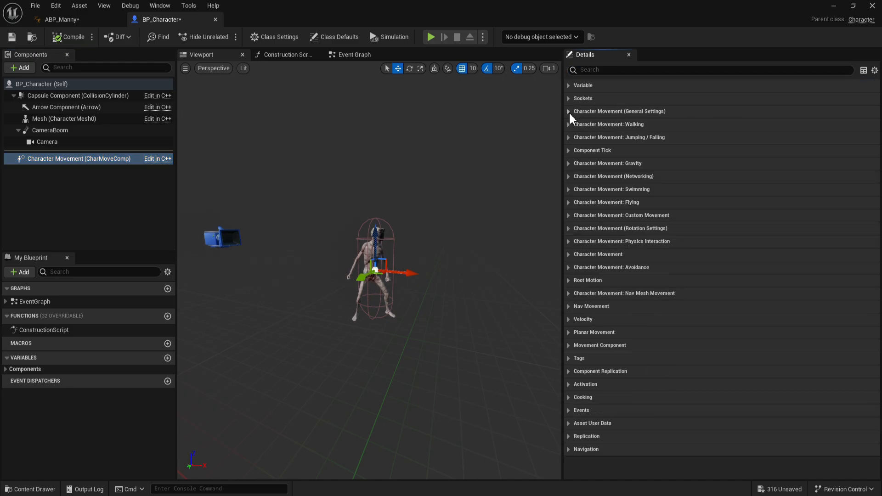
click(569, 124)
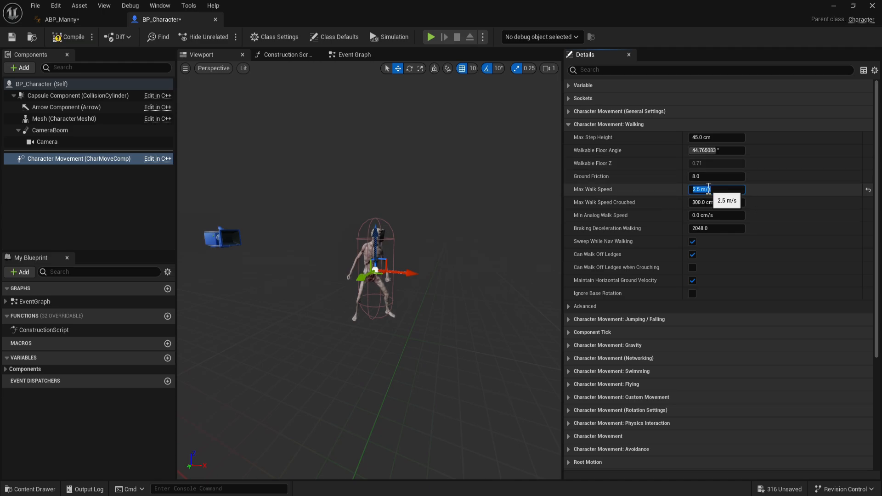
click(833, 7)
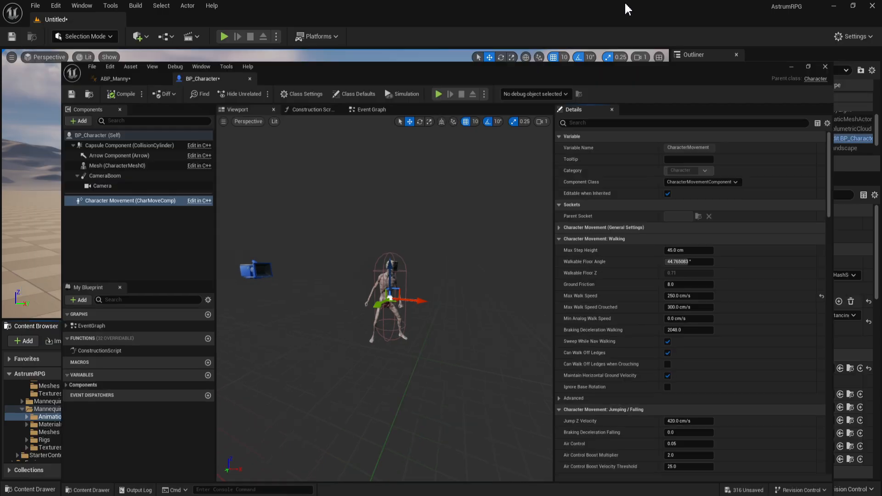
Play-test the level by walking the character forward, backward and sideways to check its turning, and stop playing
click(223, 37)
key(w)
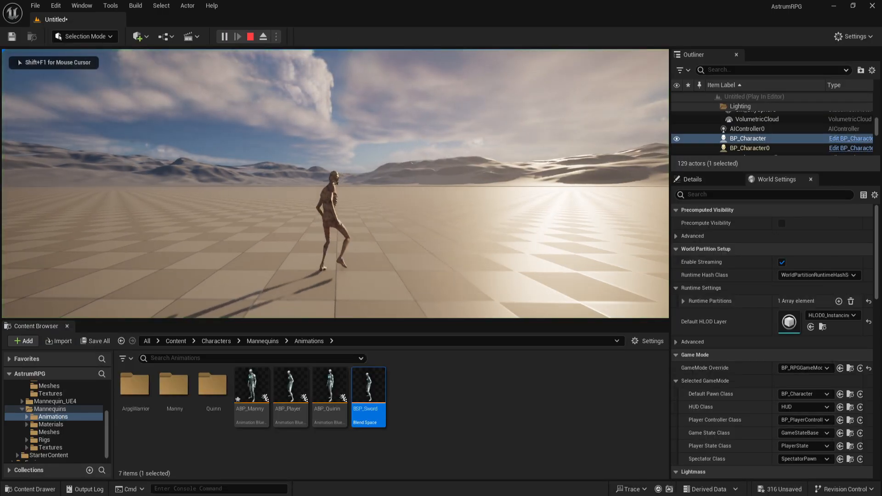
key(s)
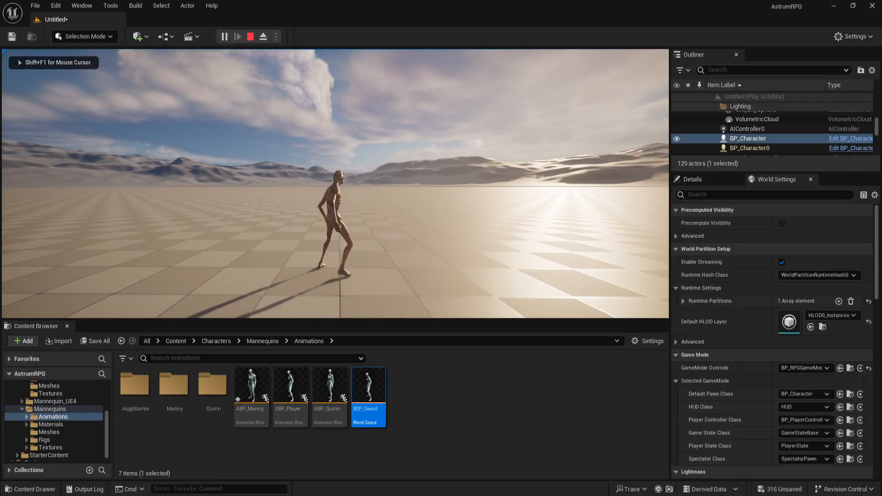
key(a)
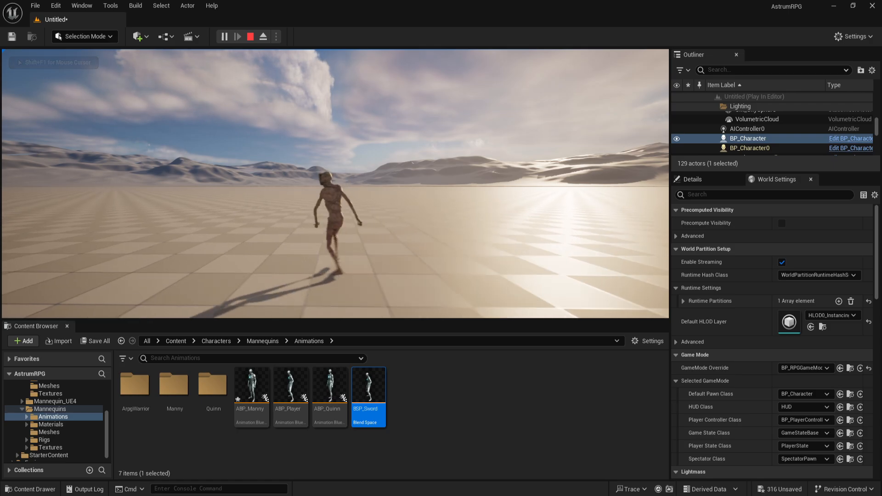
key(Escape)
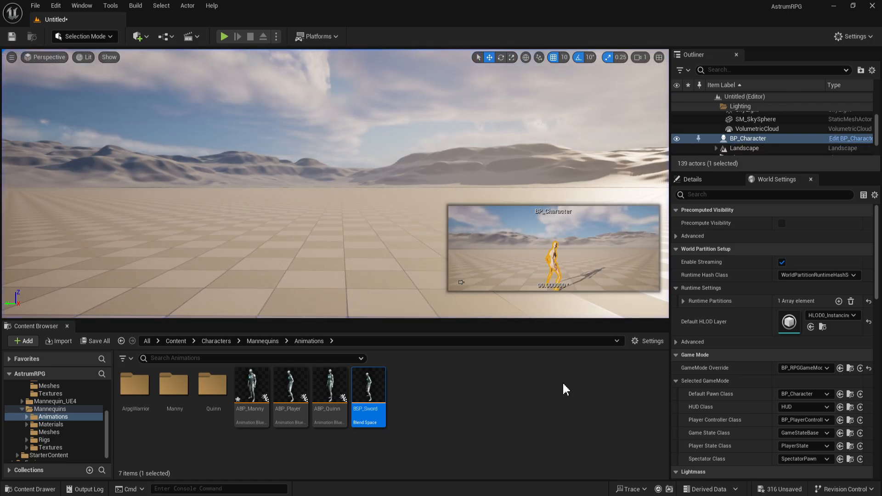
Play-test the level again in a taller viewport, walking the character forward, backward and sideways to check its turning and walk animation
click(224, 36)
drag(429, 320, 437, 414)
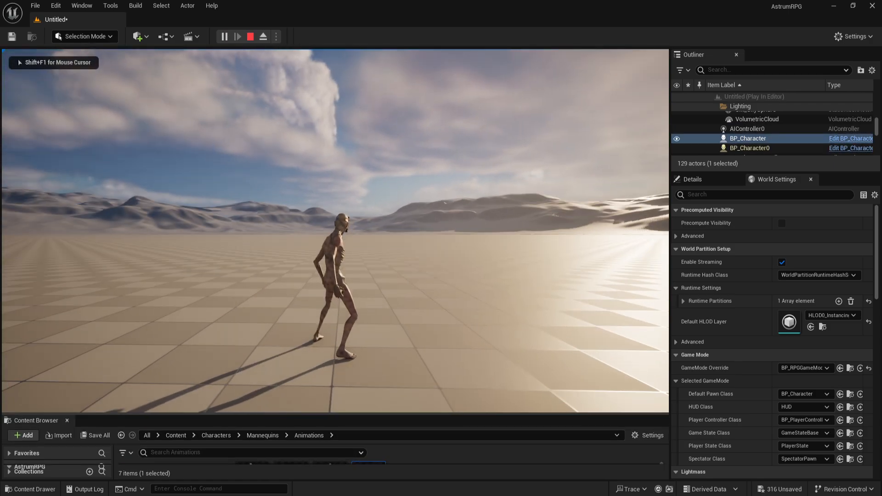
key(w)
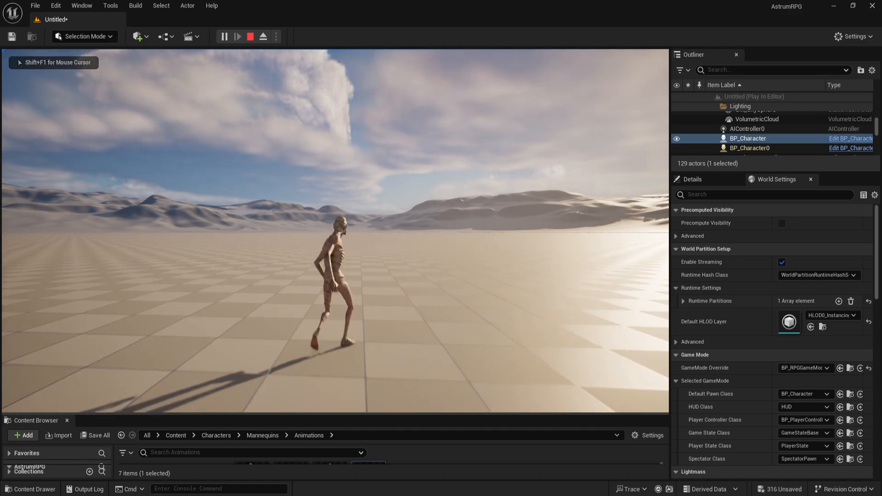
key(d)
key(d)
key(s)
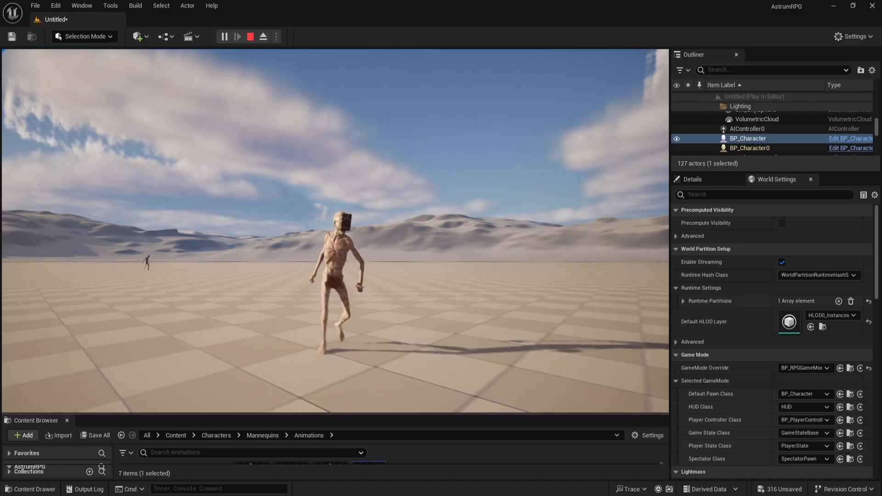
key(d)
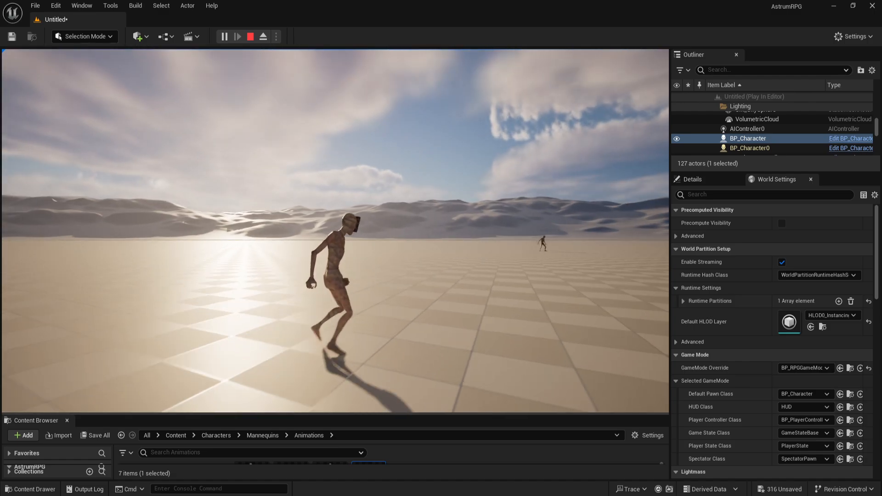
key(w)
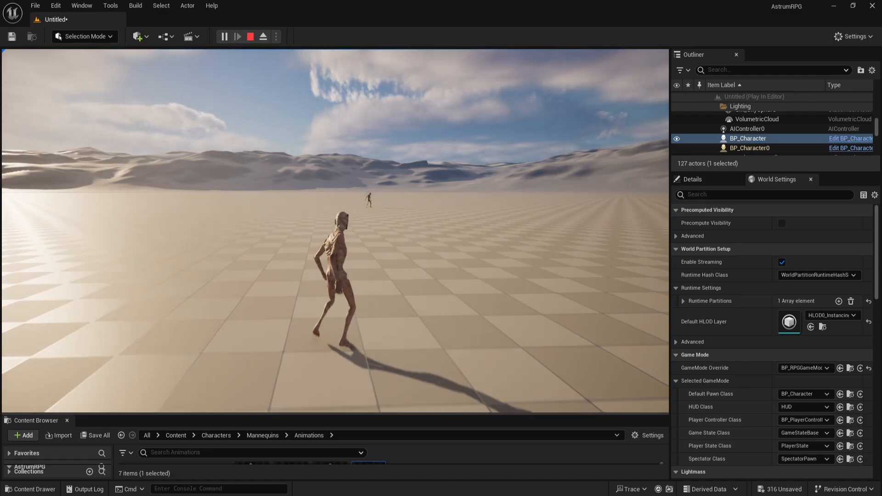
key(w)
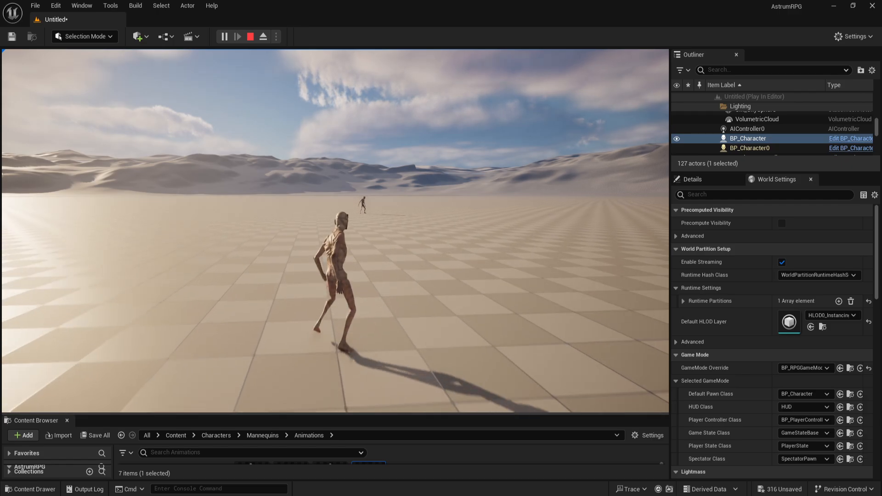
key(w)
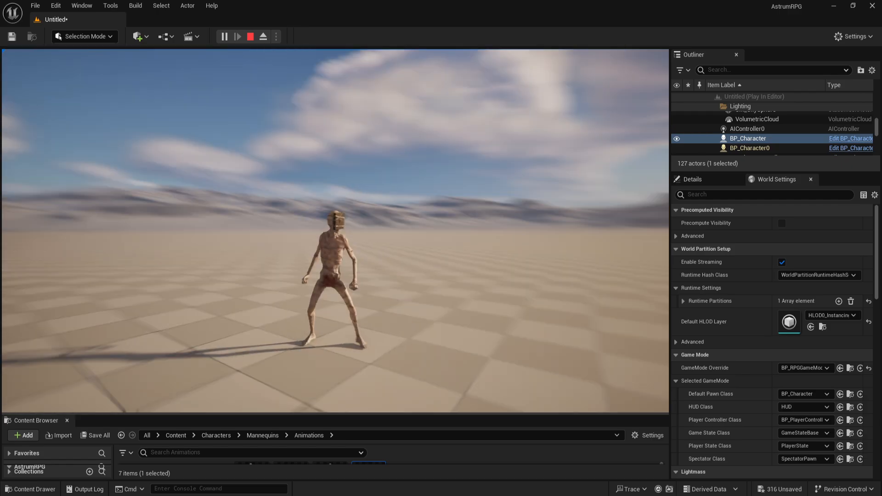